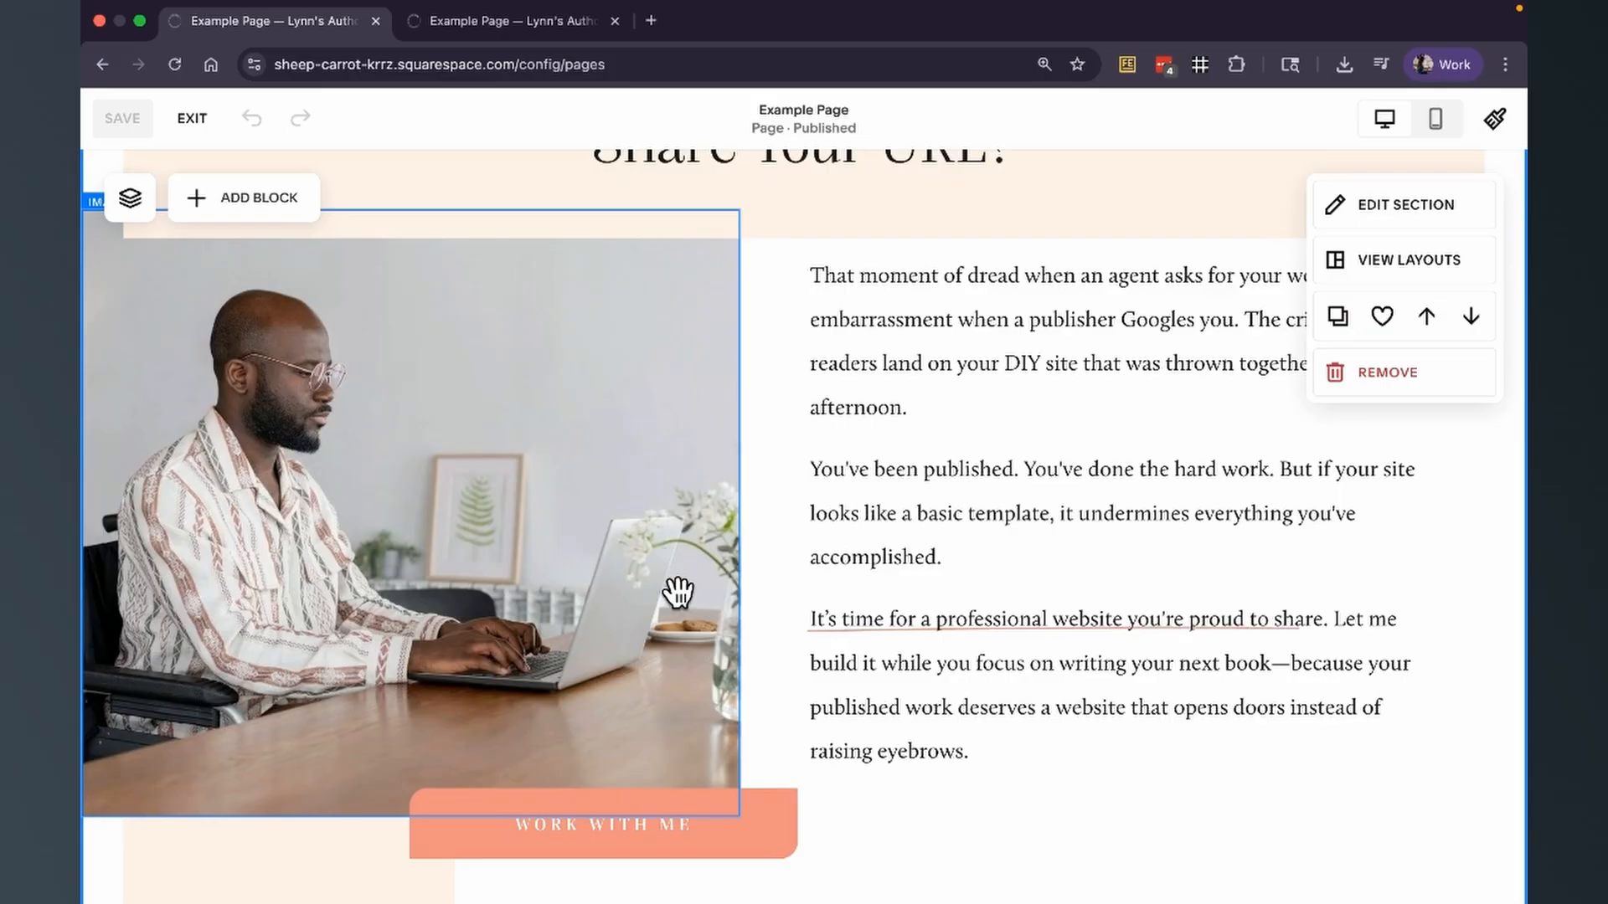
scroll(678, 592, "down", 3)
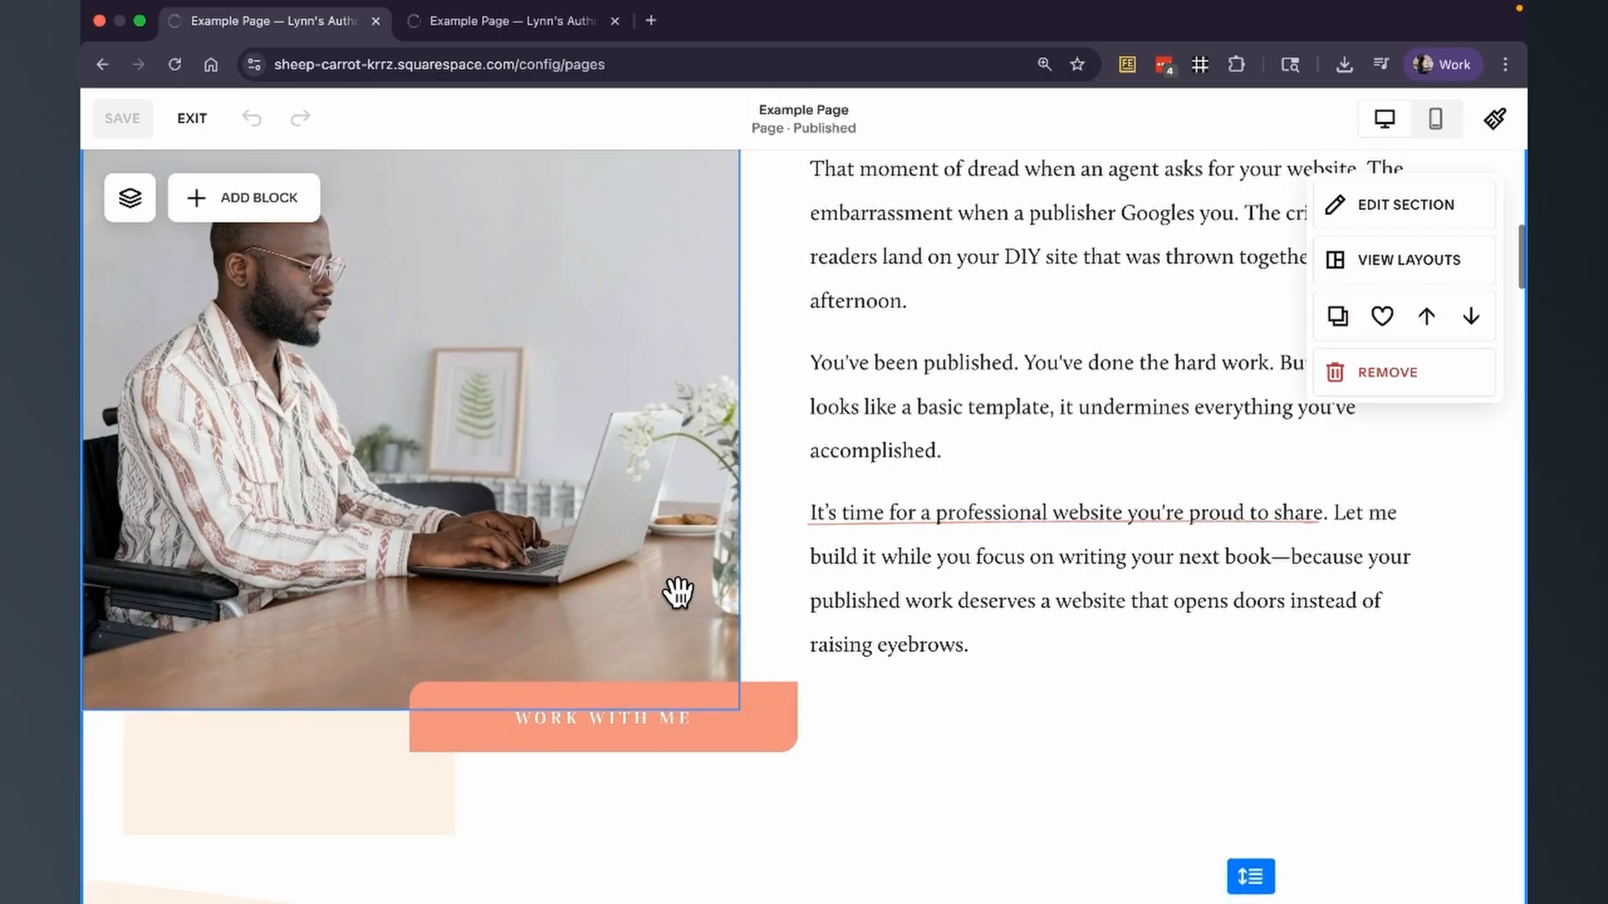
left_click(275, 201)
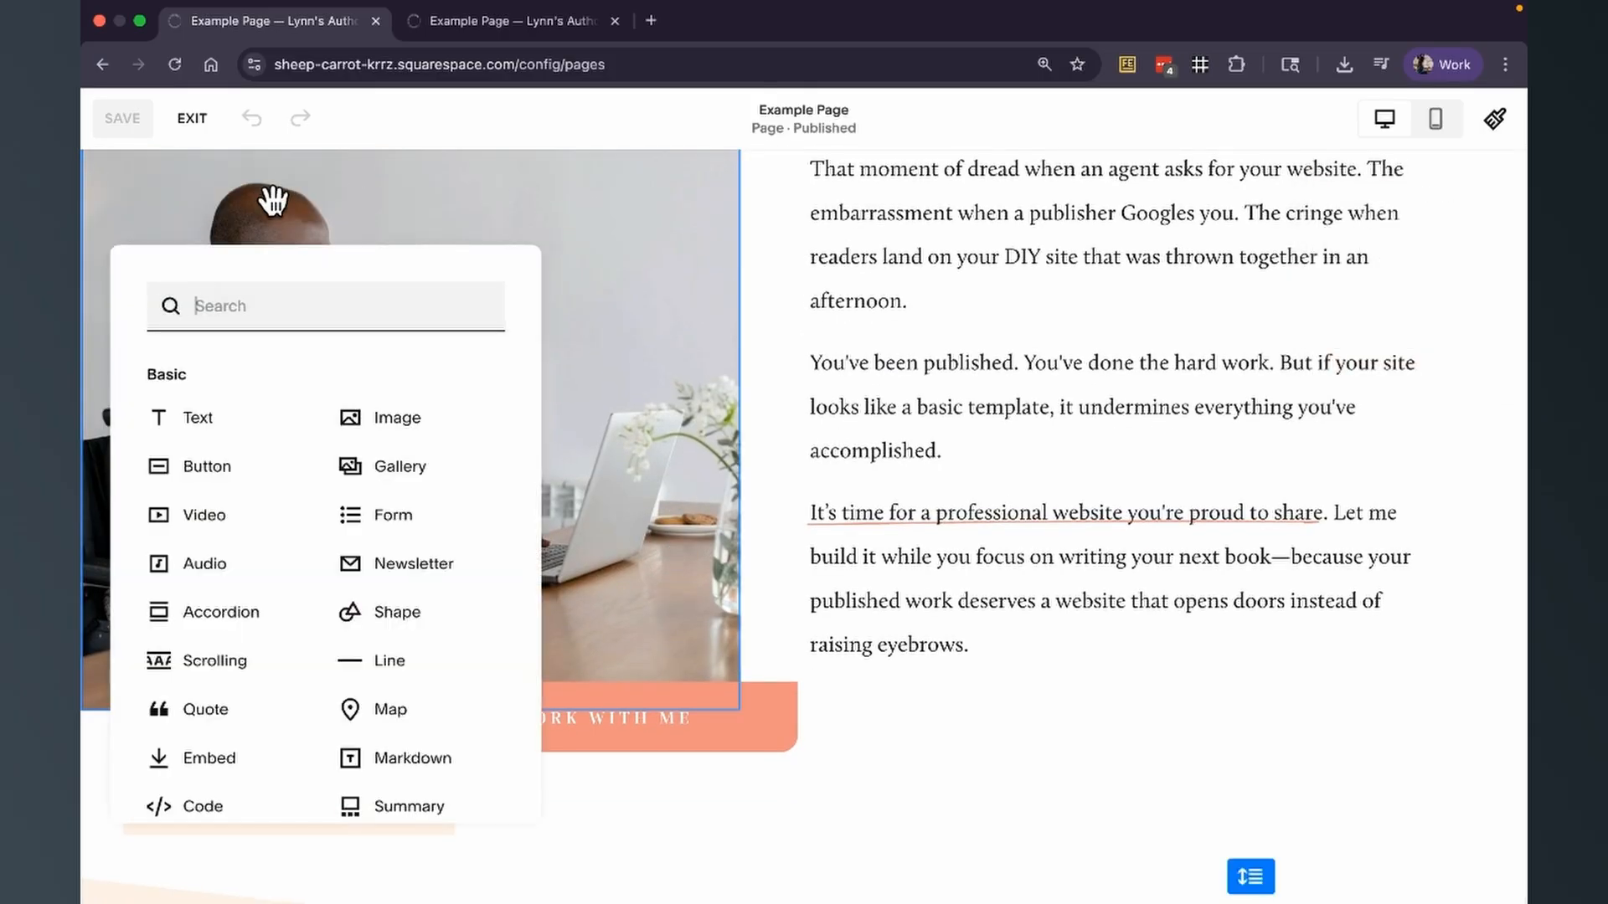
left_click(722, 802)
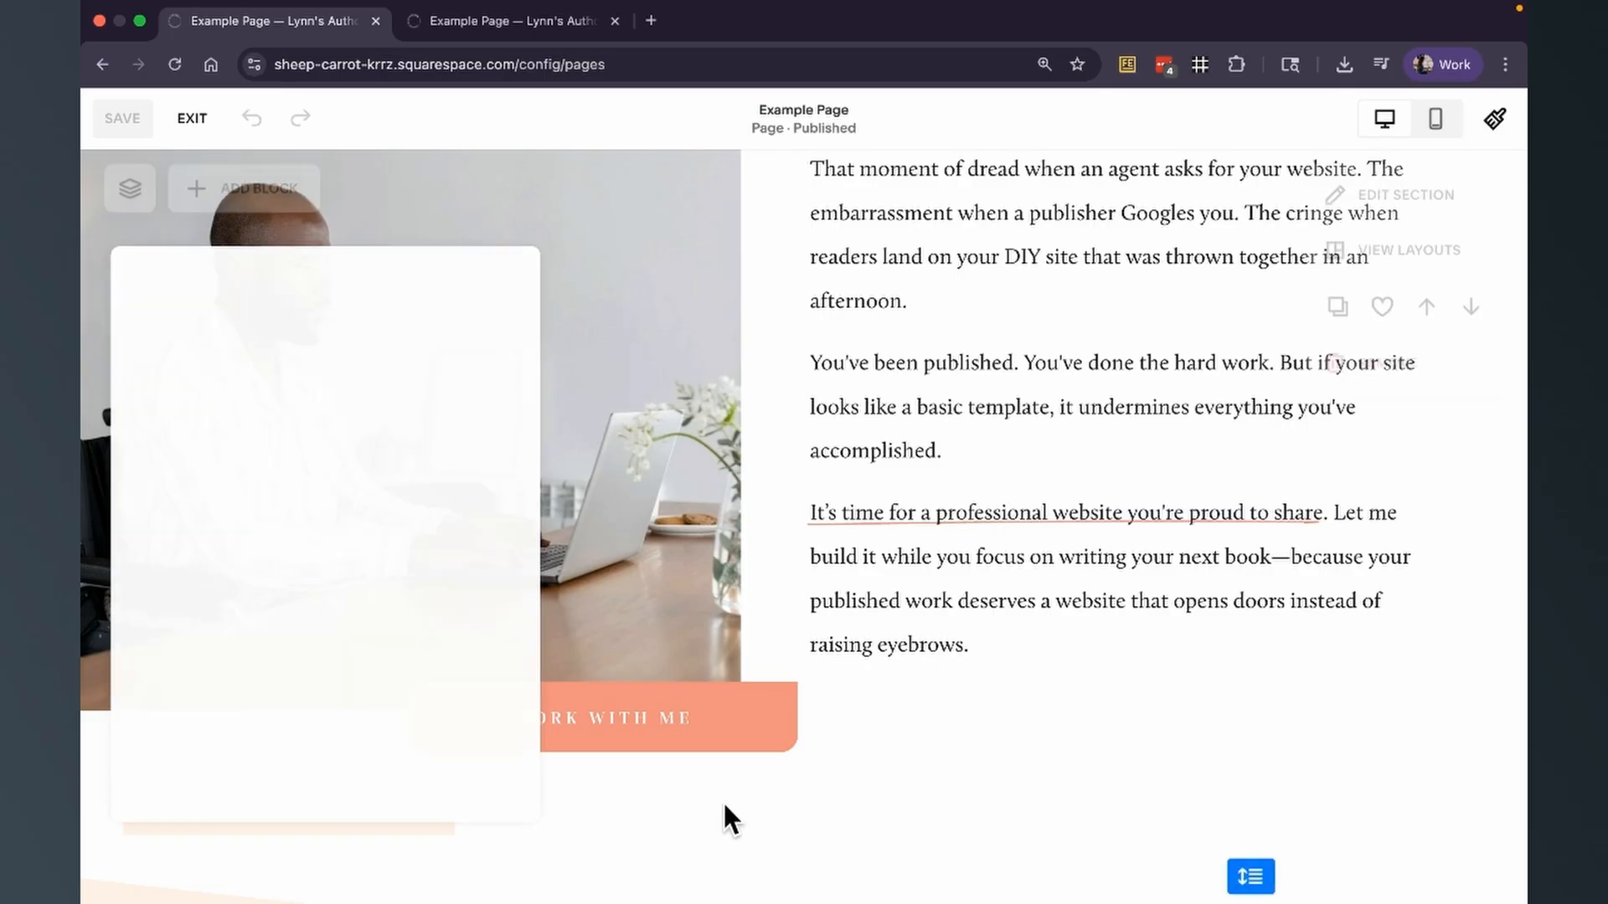
Select the cream rectangle partly hidden behind the photo and move it forward so it sits in front.
left_click(344, 733)
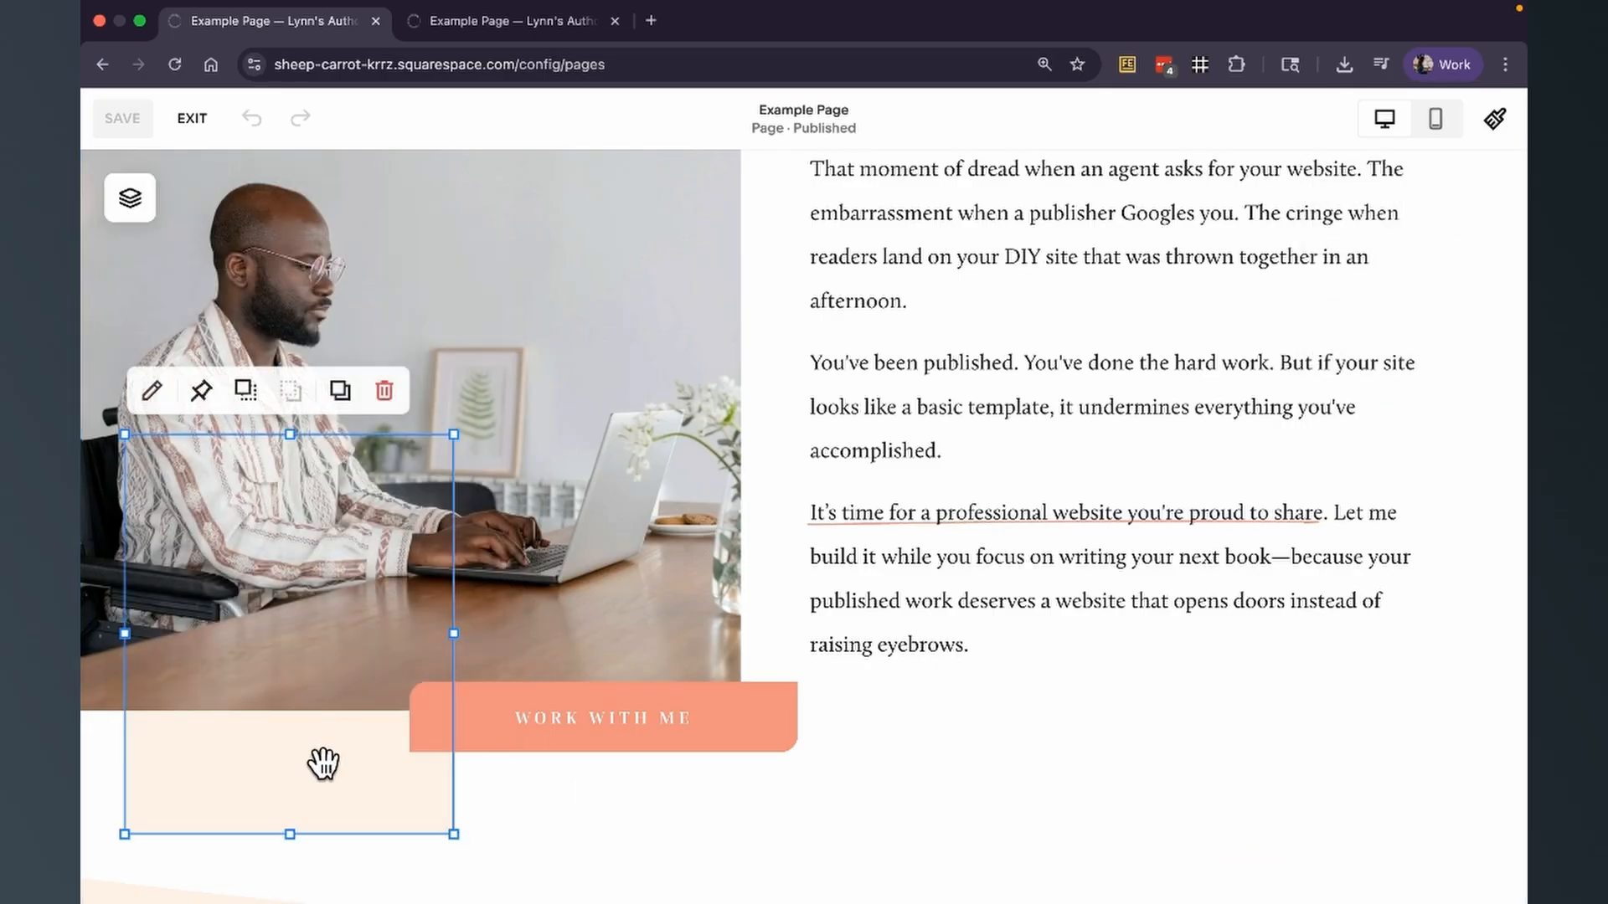
left_click(490, 829)
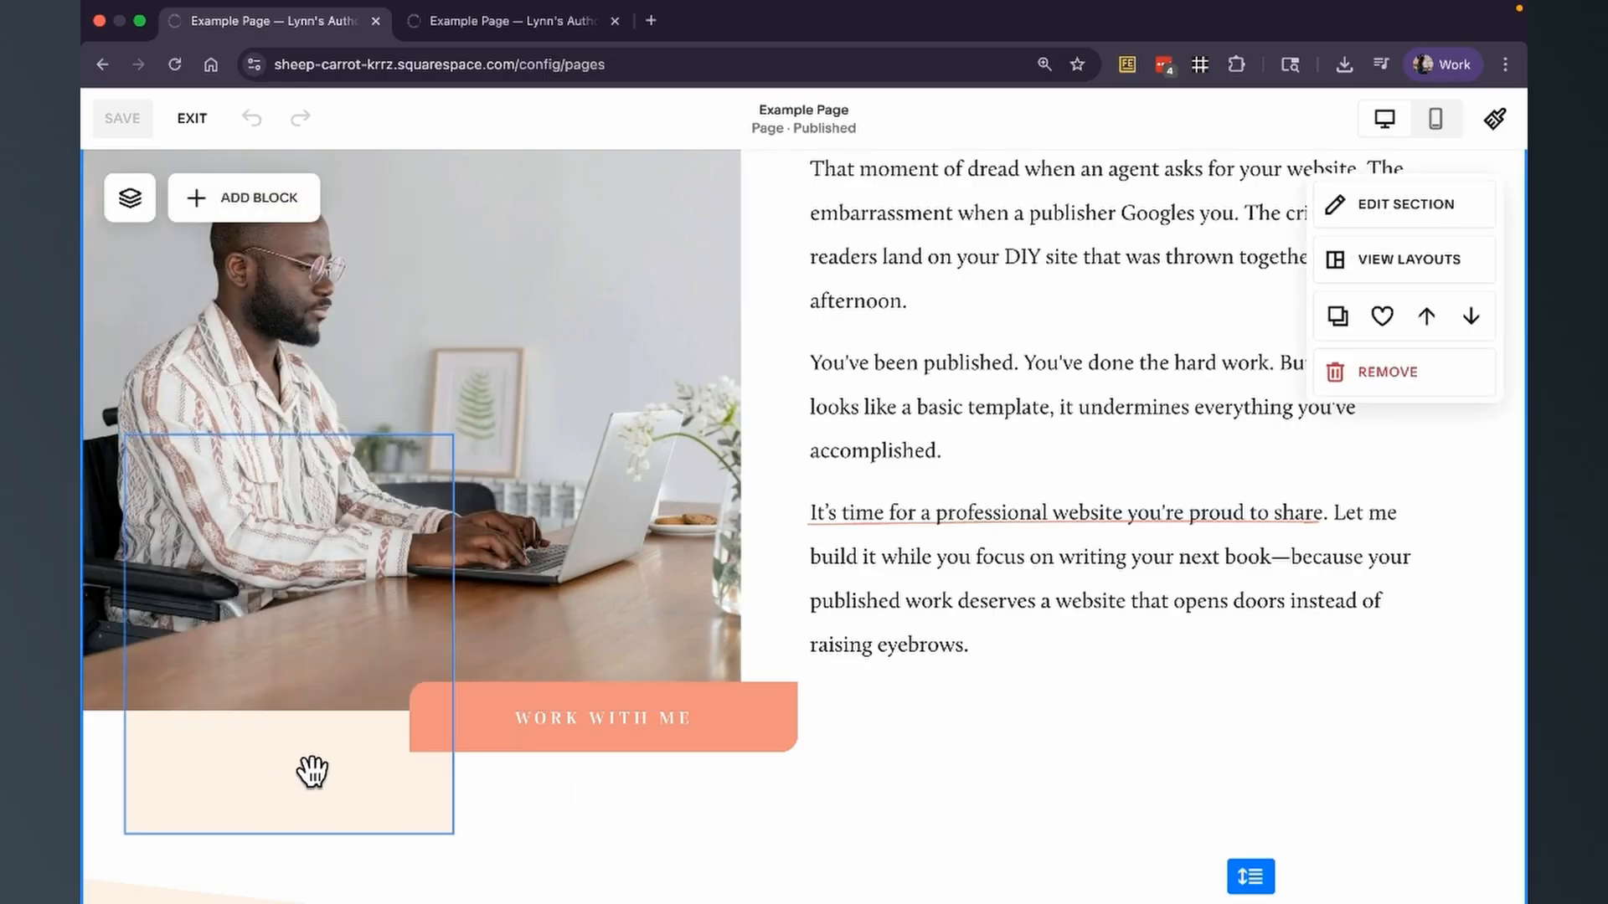
left_click(312, 722)
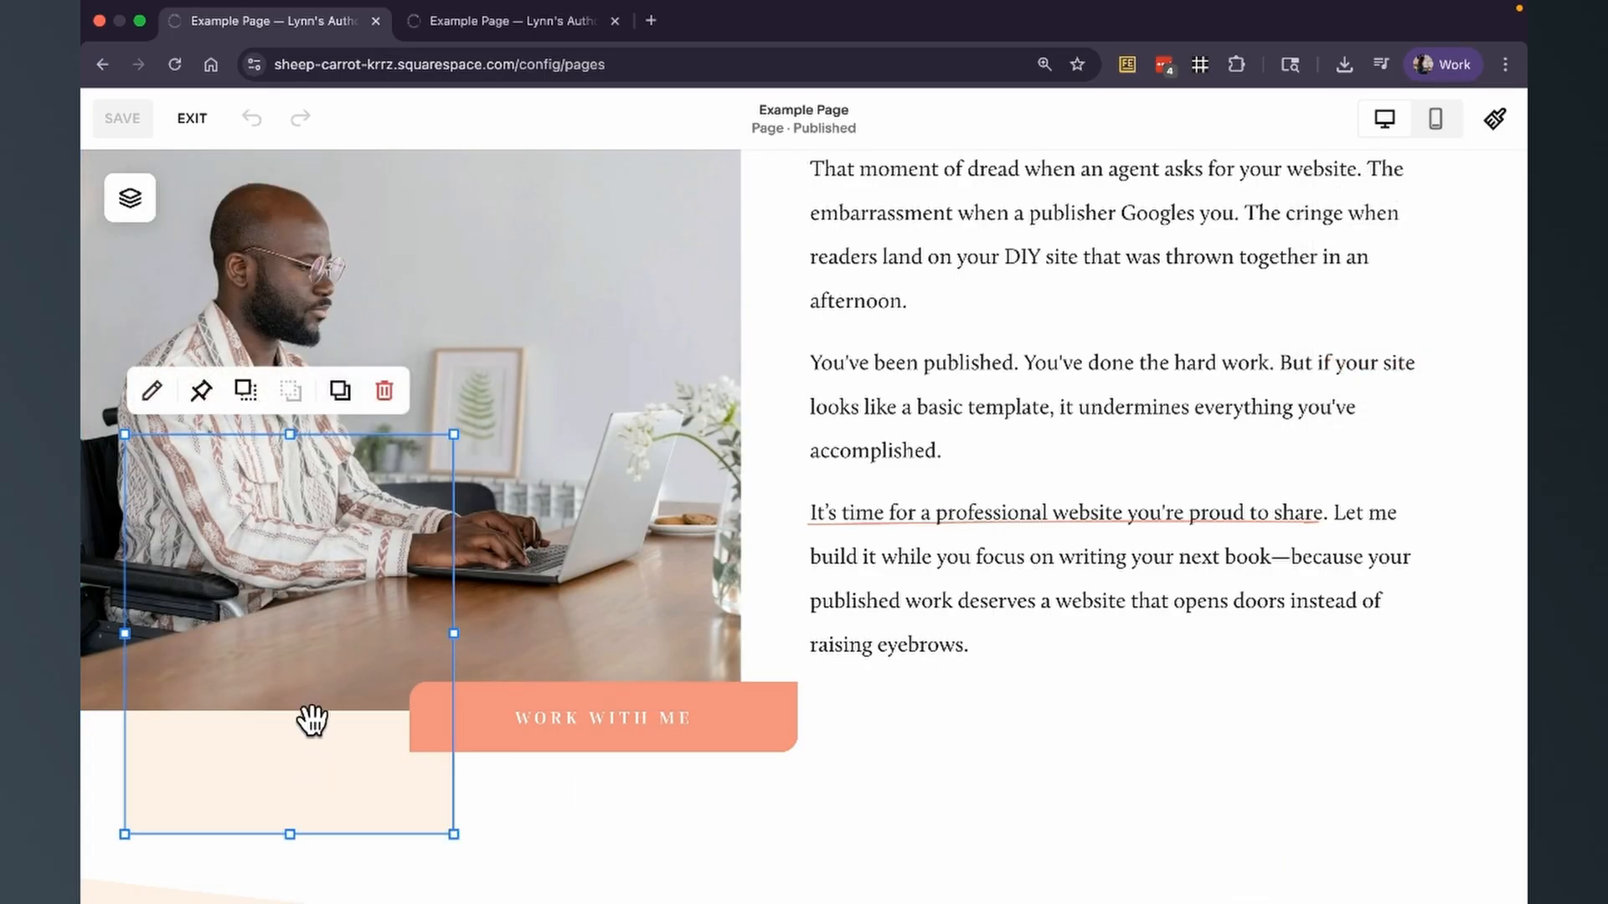
left_click(245, 390)
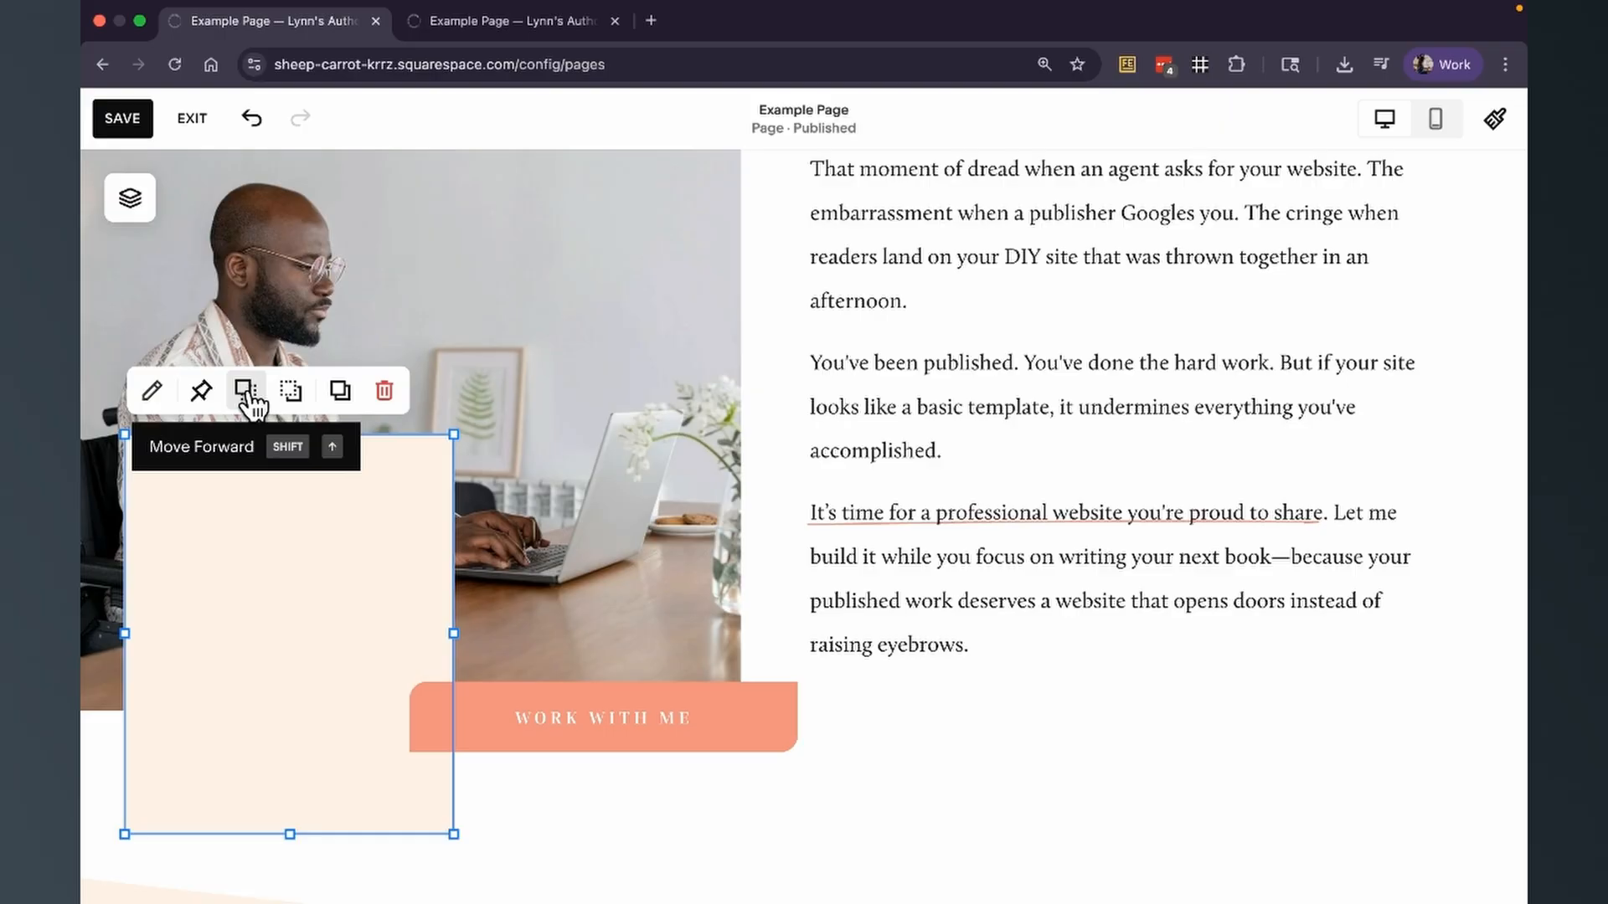
Try the arch shape for the cream rectangle, and settle on the diamond shape instead.
left_click(154, 392)
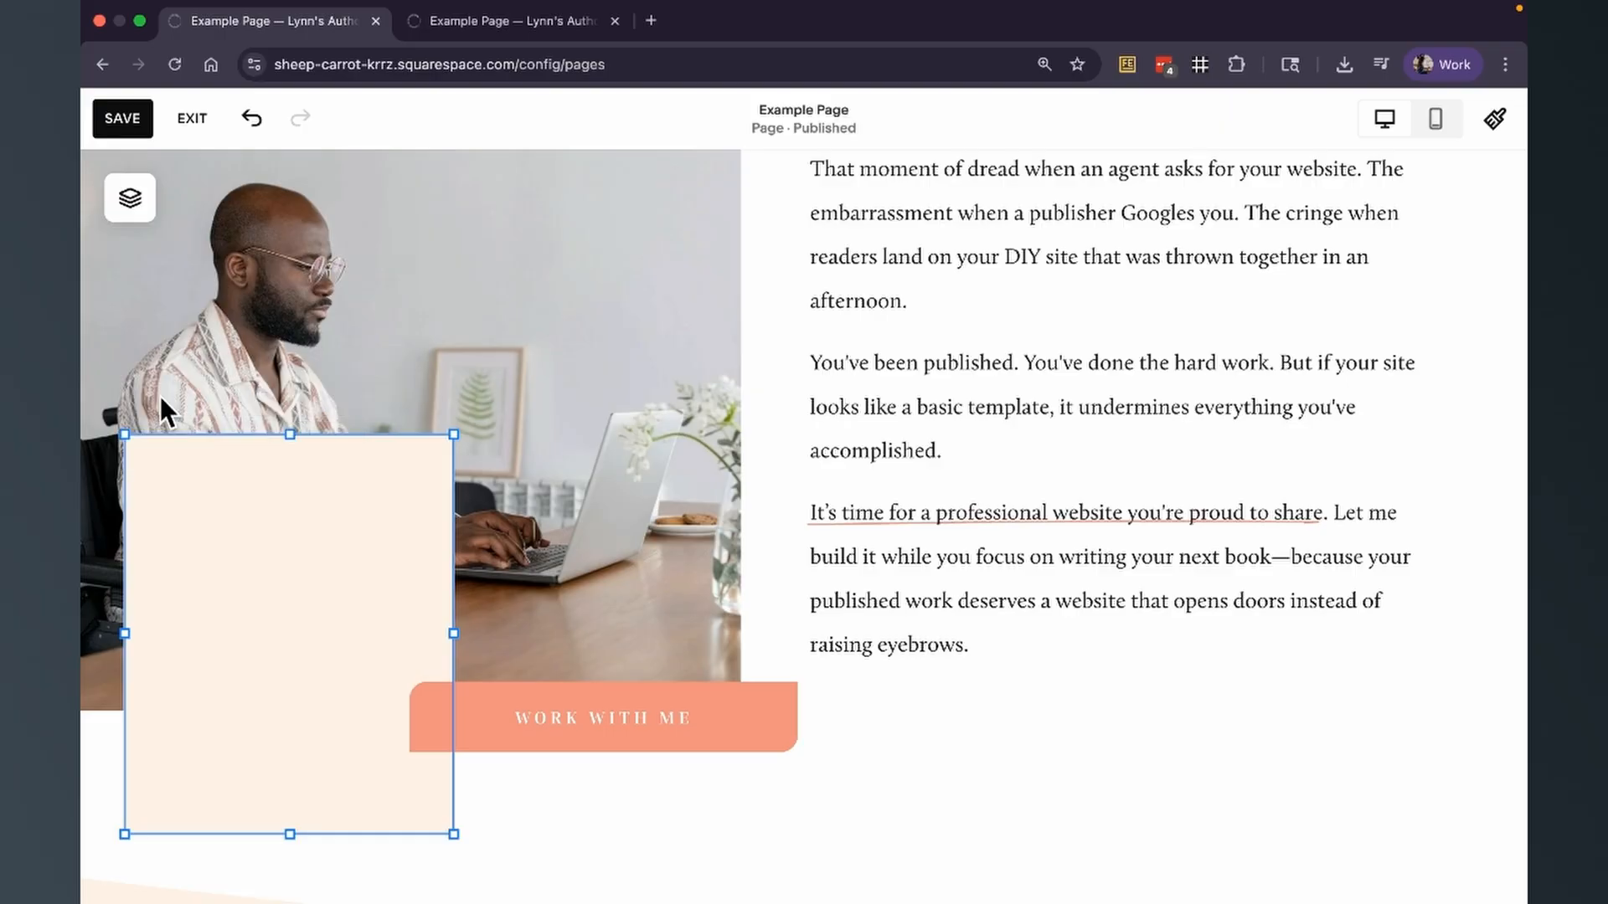
left_click_drag(703, 358, 728, 205)
left_click(725, 340)
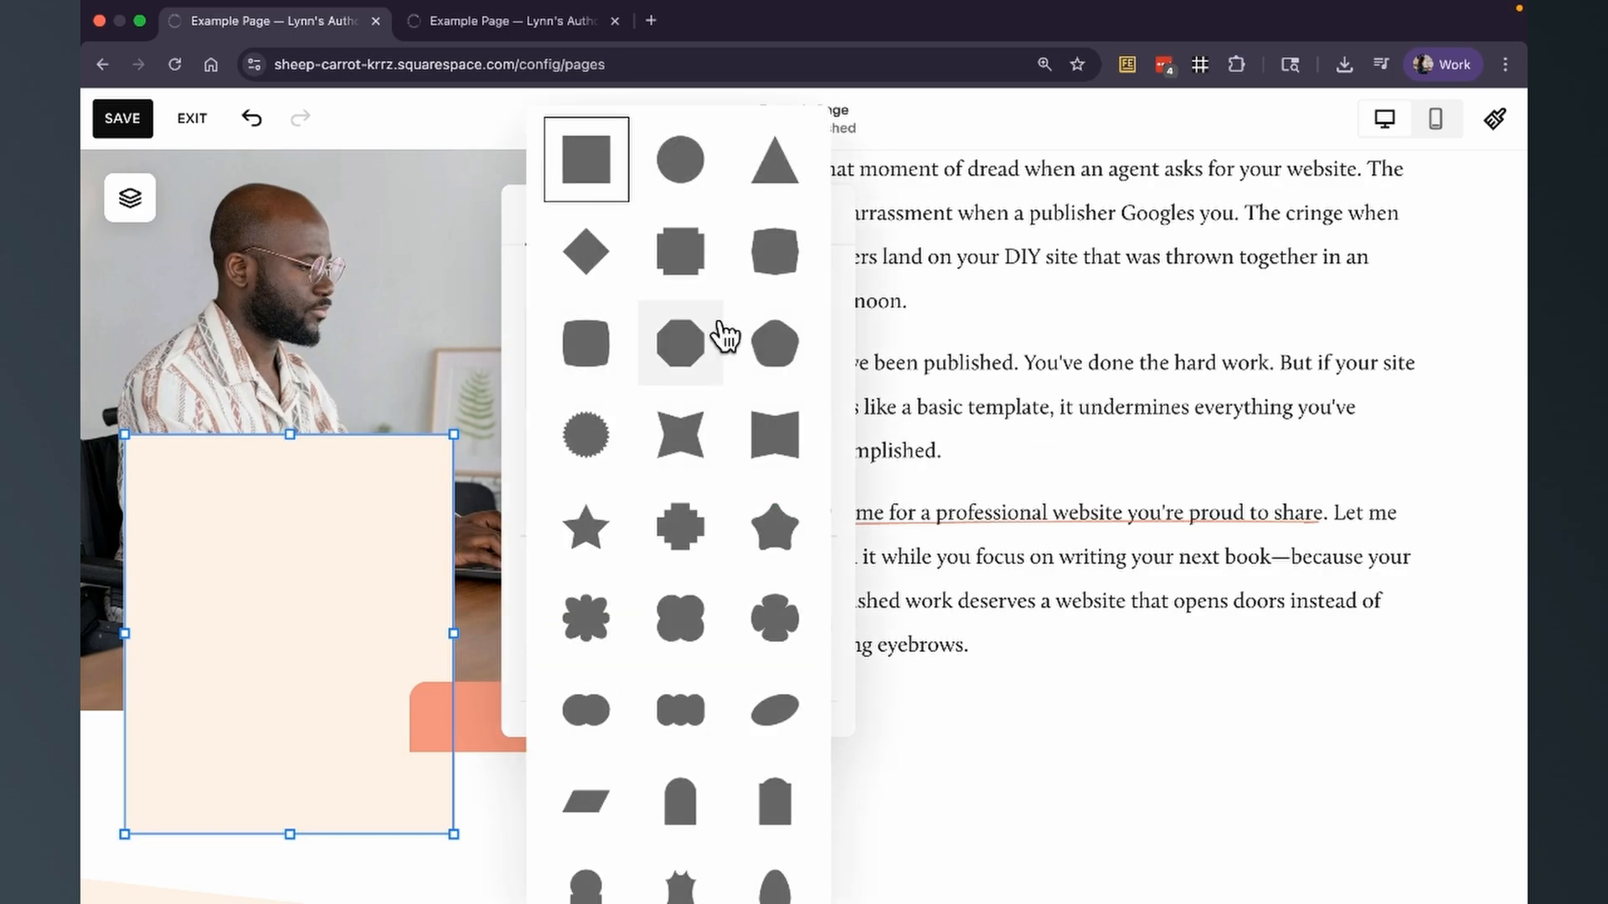
scroll(722, 335, "down", 2)
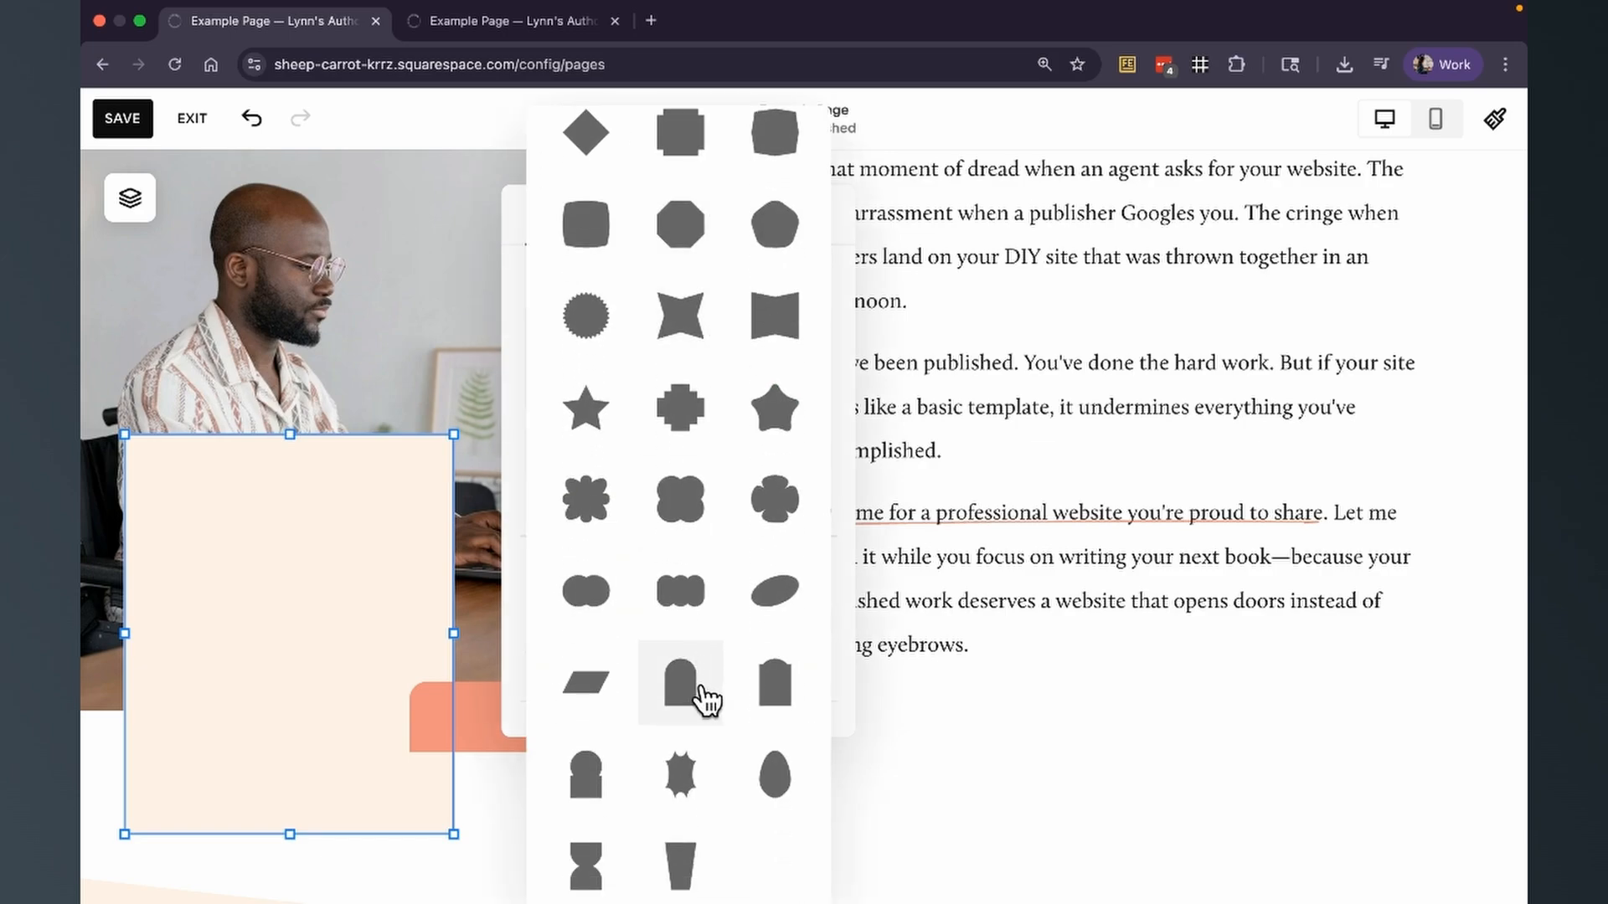
left_click(703, 695)
left_click(711, 370)
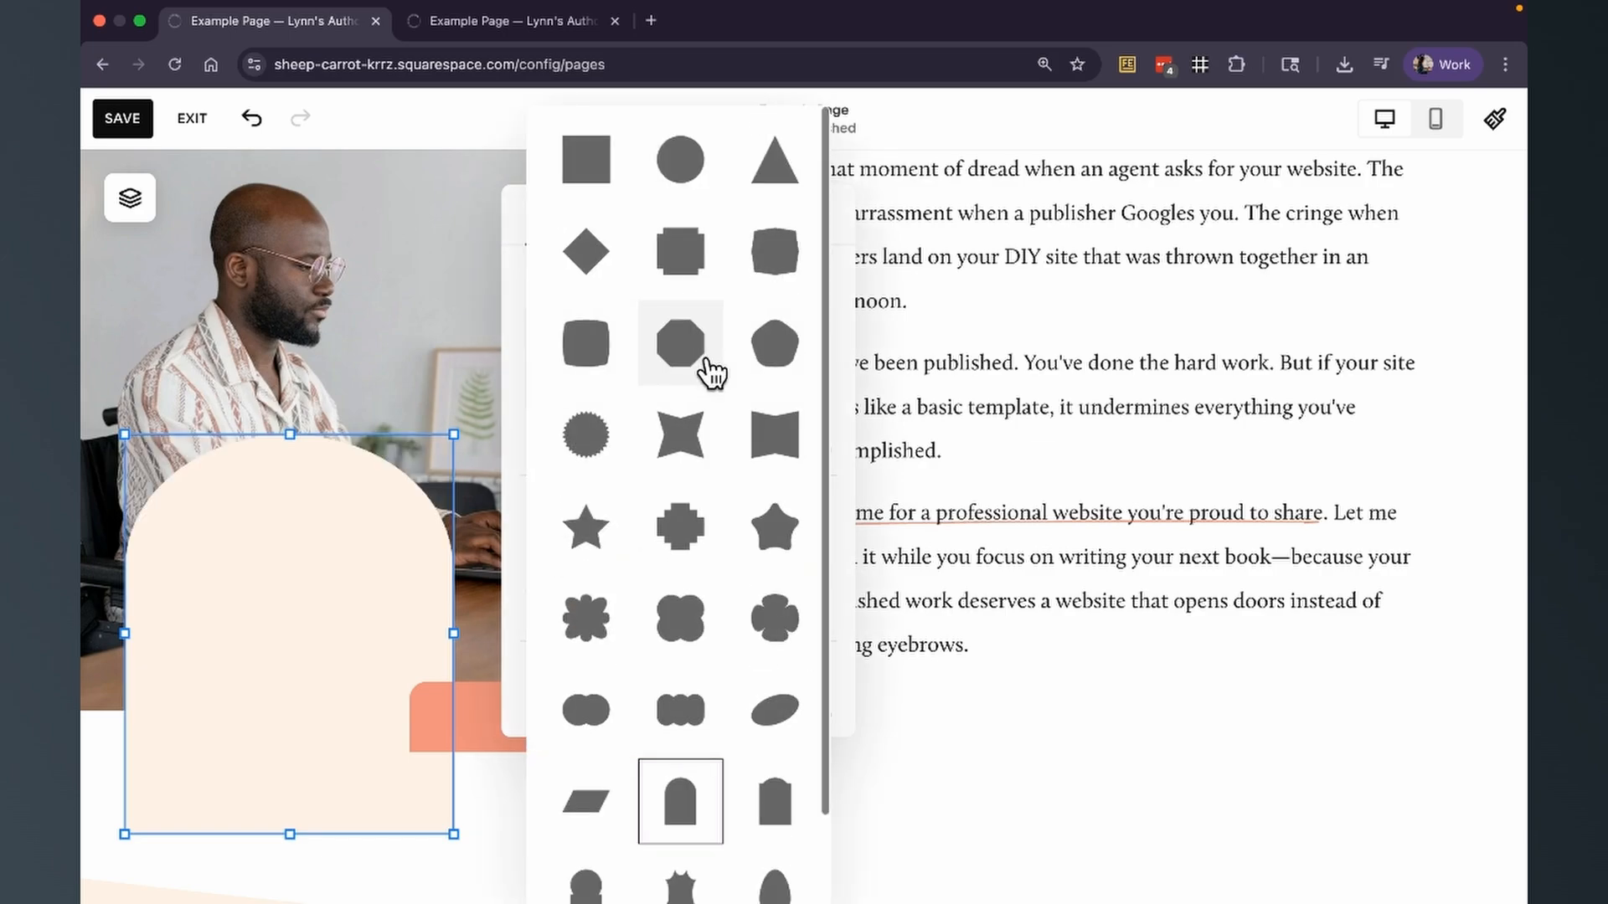
left_click(590, 249)
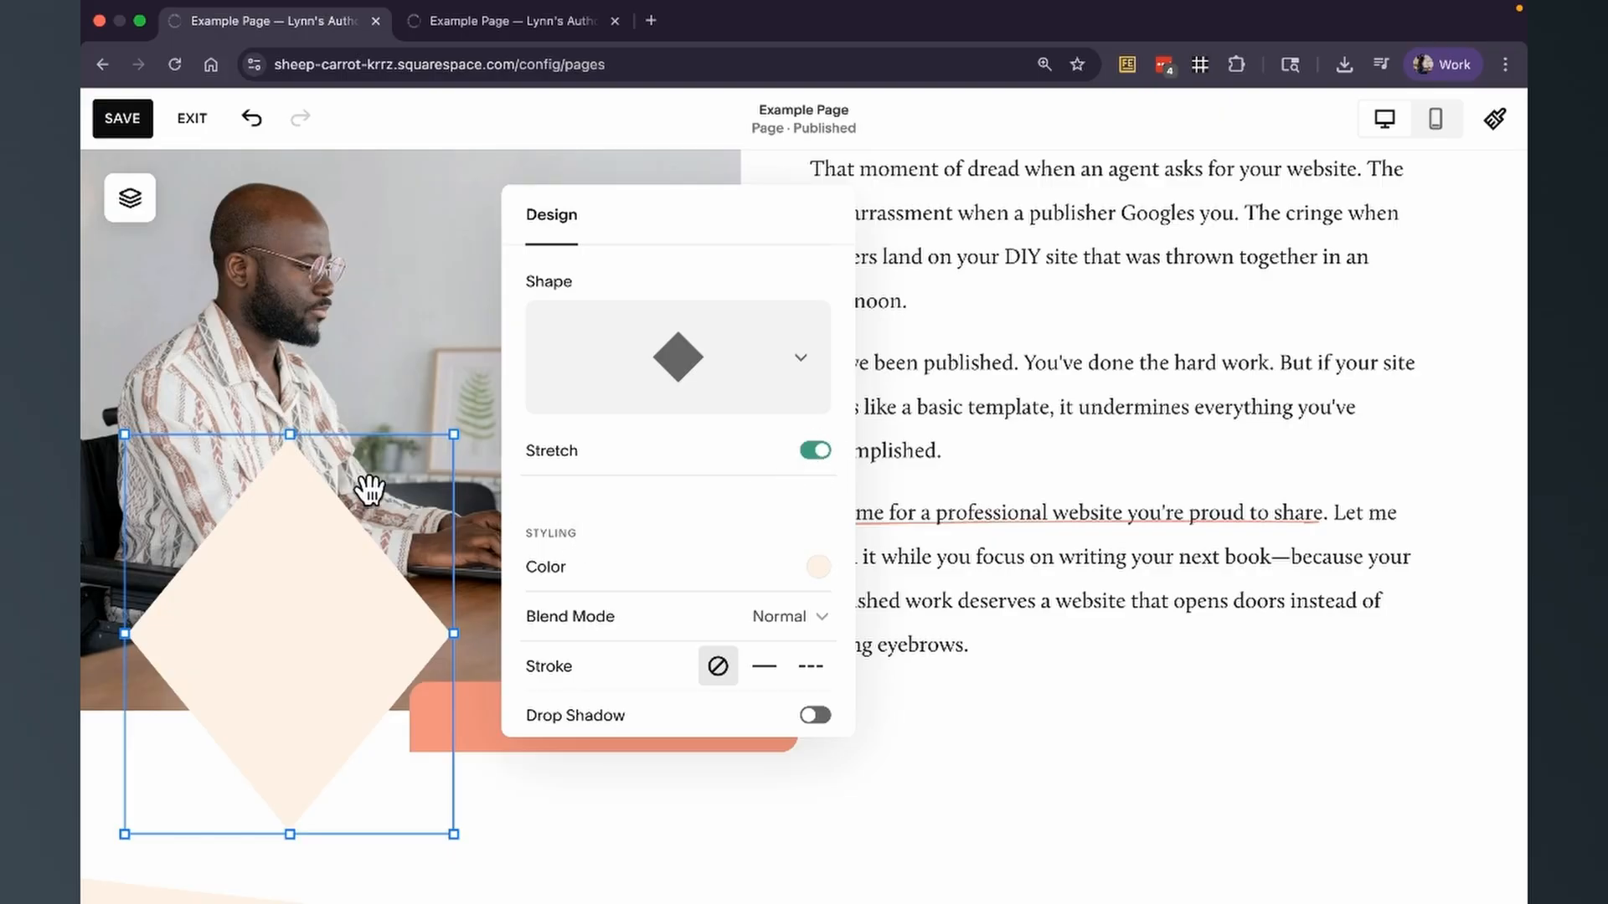
Extend the cream diamond's block upward to about the man's chin and turn off Stretch.
left_click_drag(290, 434, 284, 301)
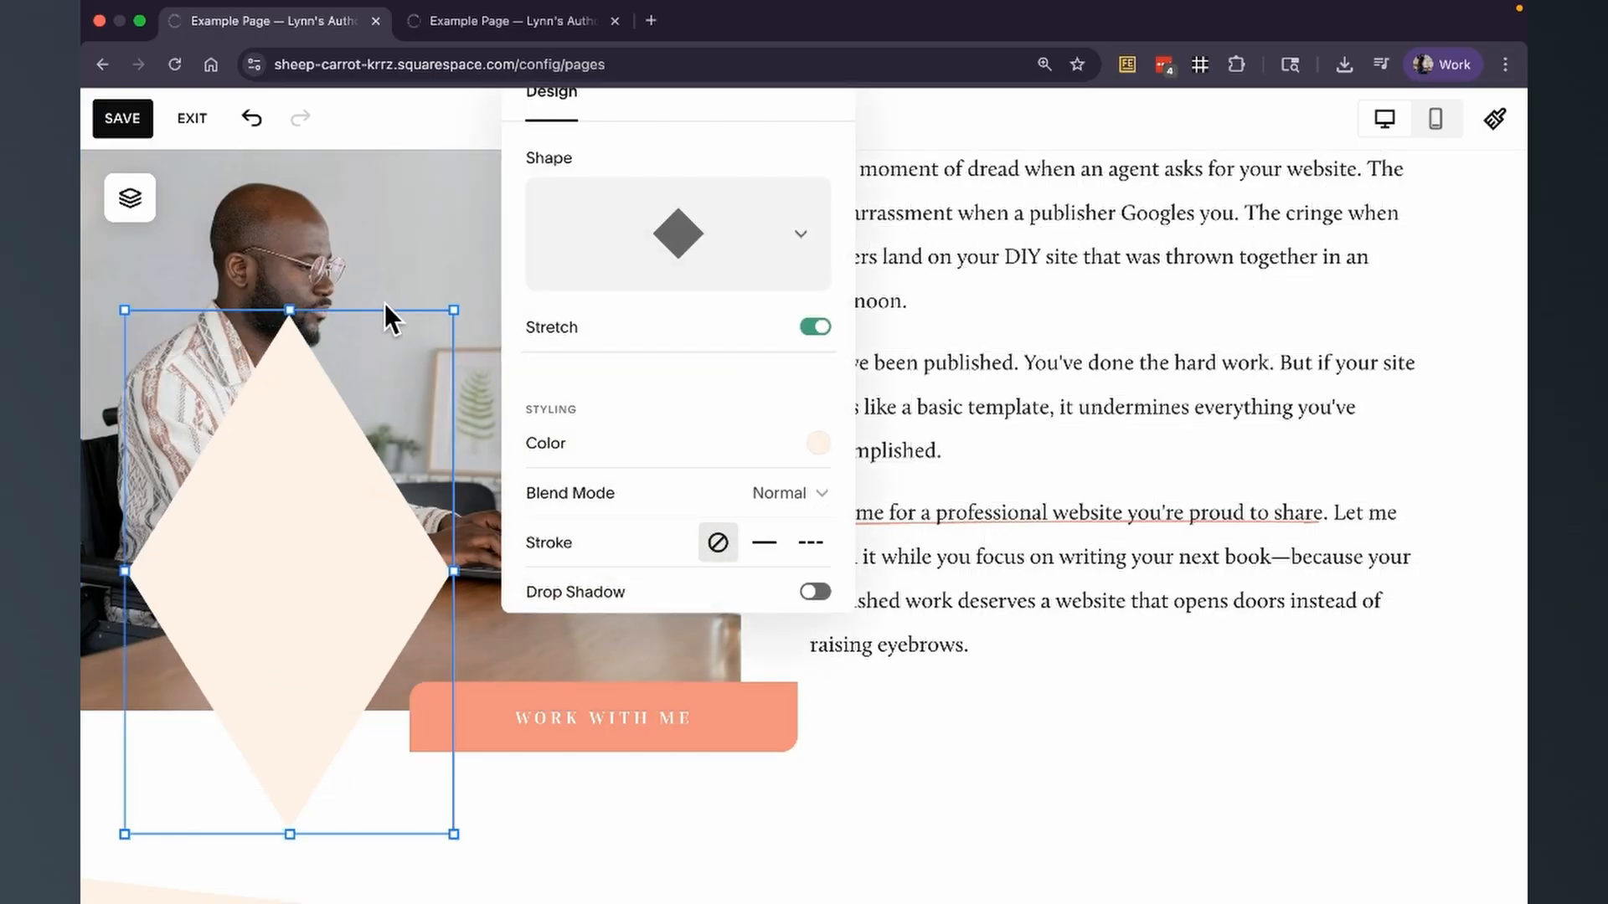
left_click_drag(689, 99, 695, 206)
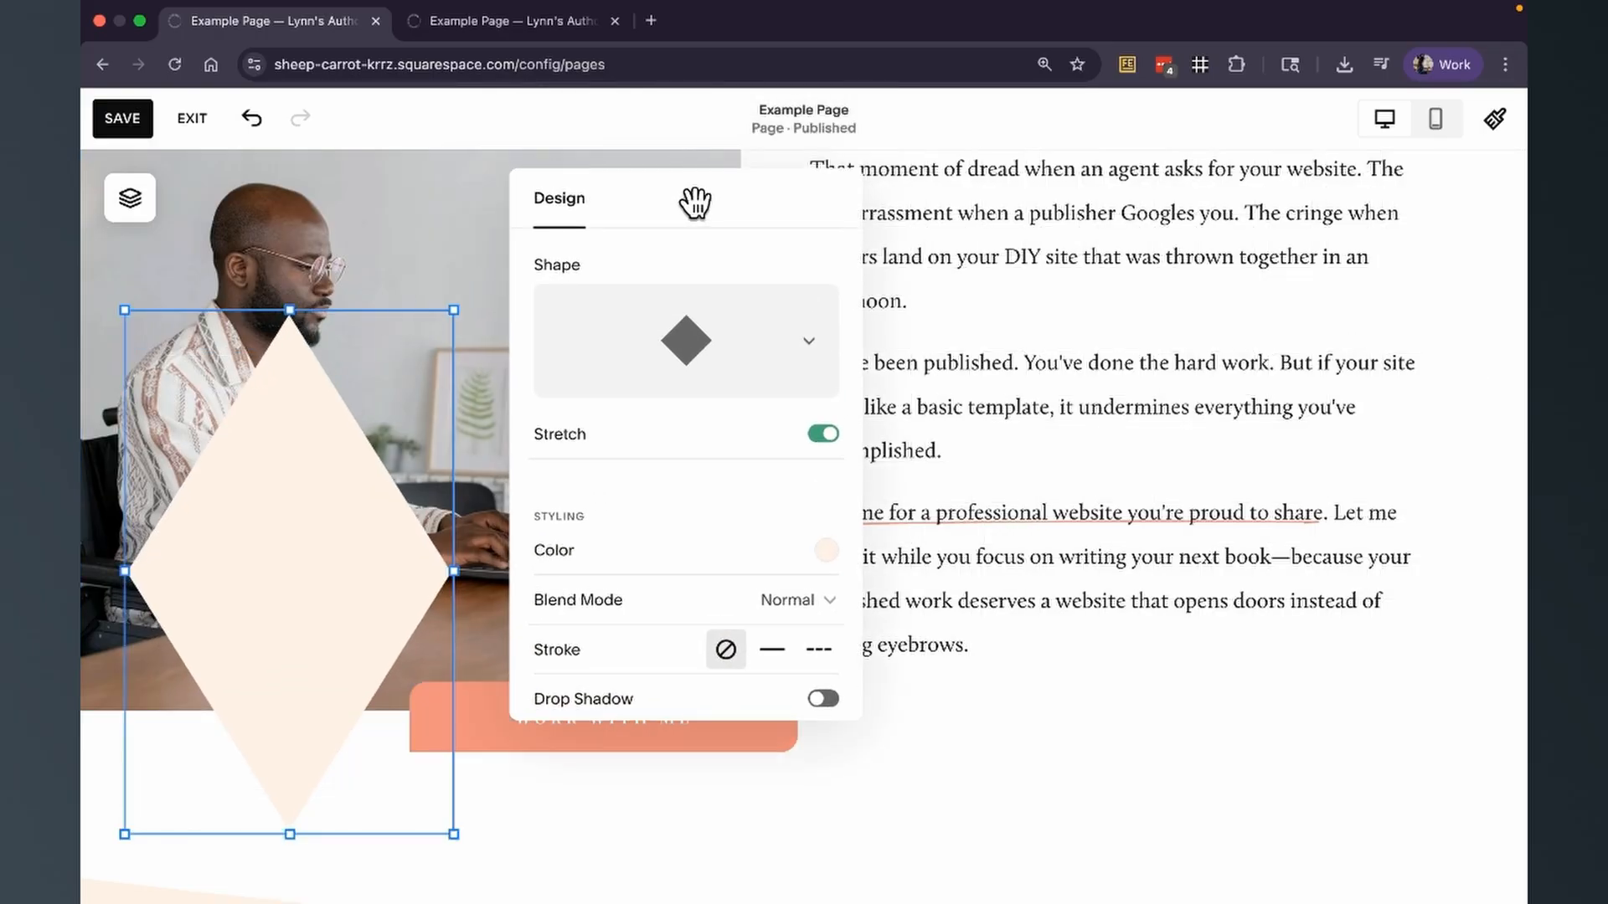
left_click(825, 434)
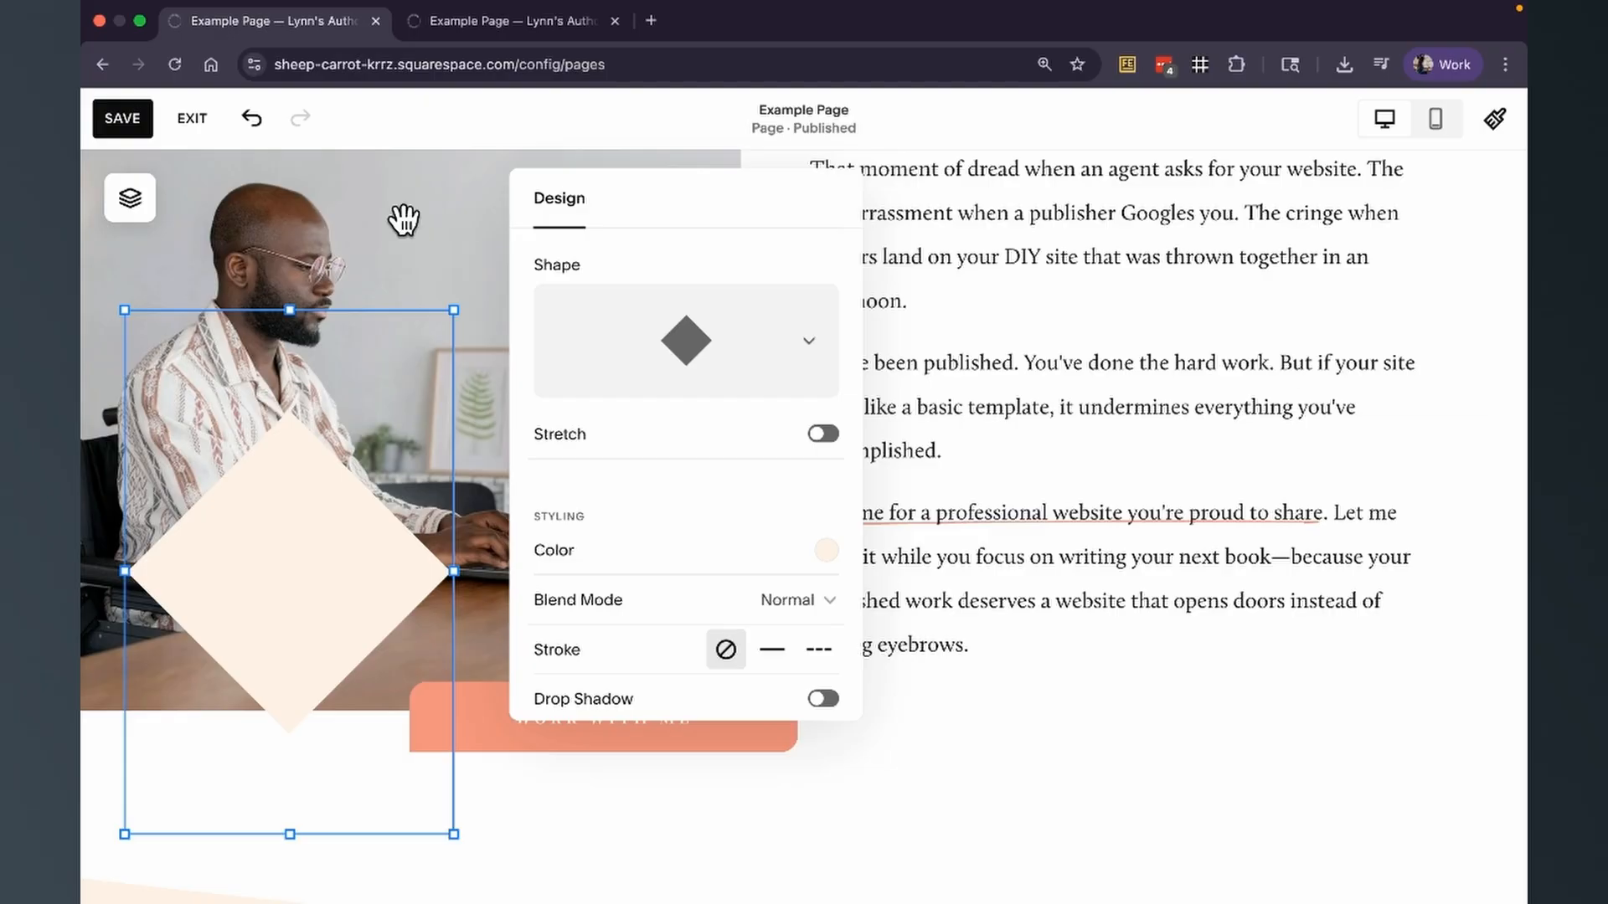
Try the diamond's top, middle and bottom vertical alignments within its block, ending with middle alignment.
left_click(330, 455)
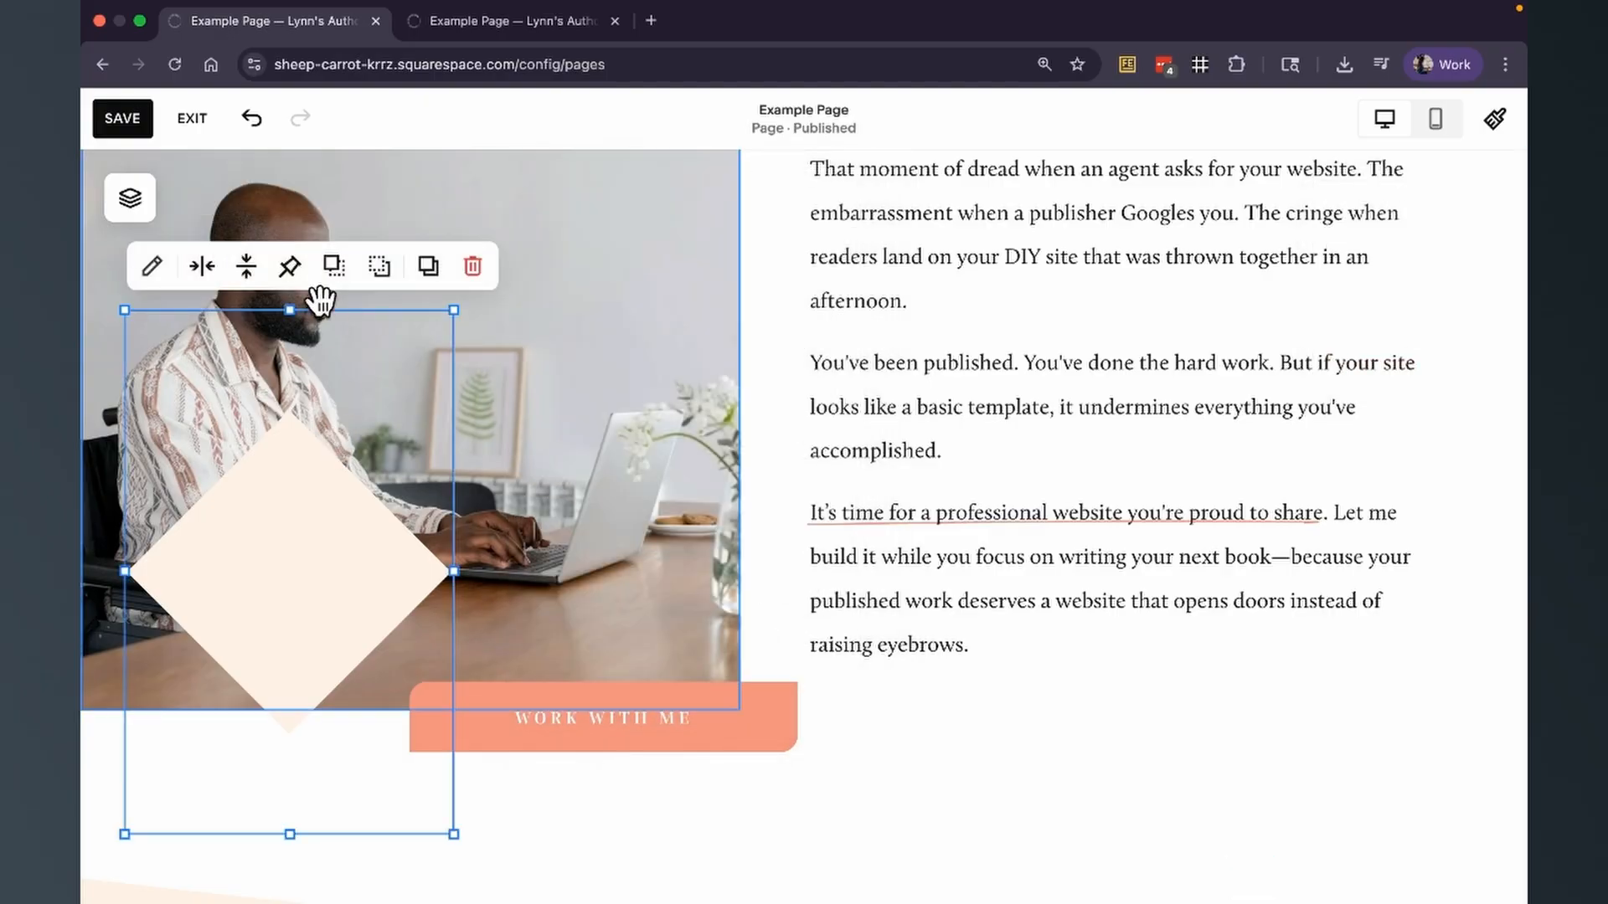
left_click(246, 267)
left_click(192, 332)
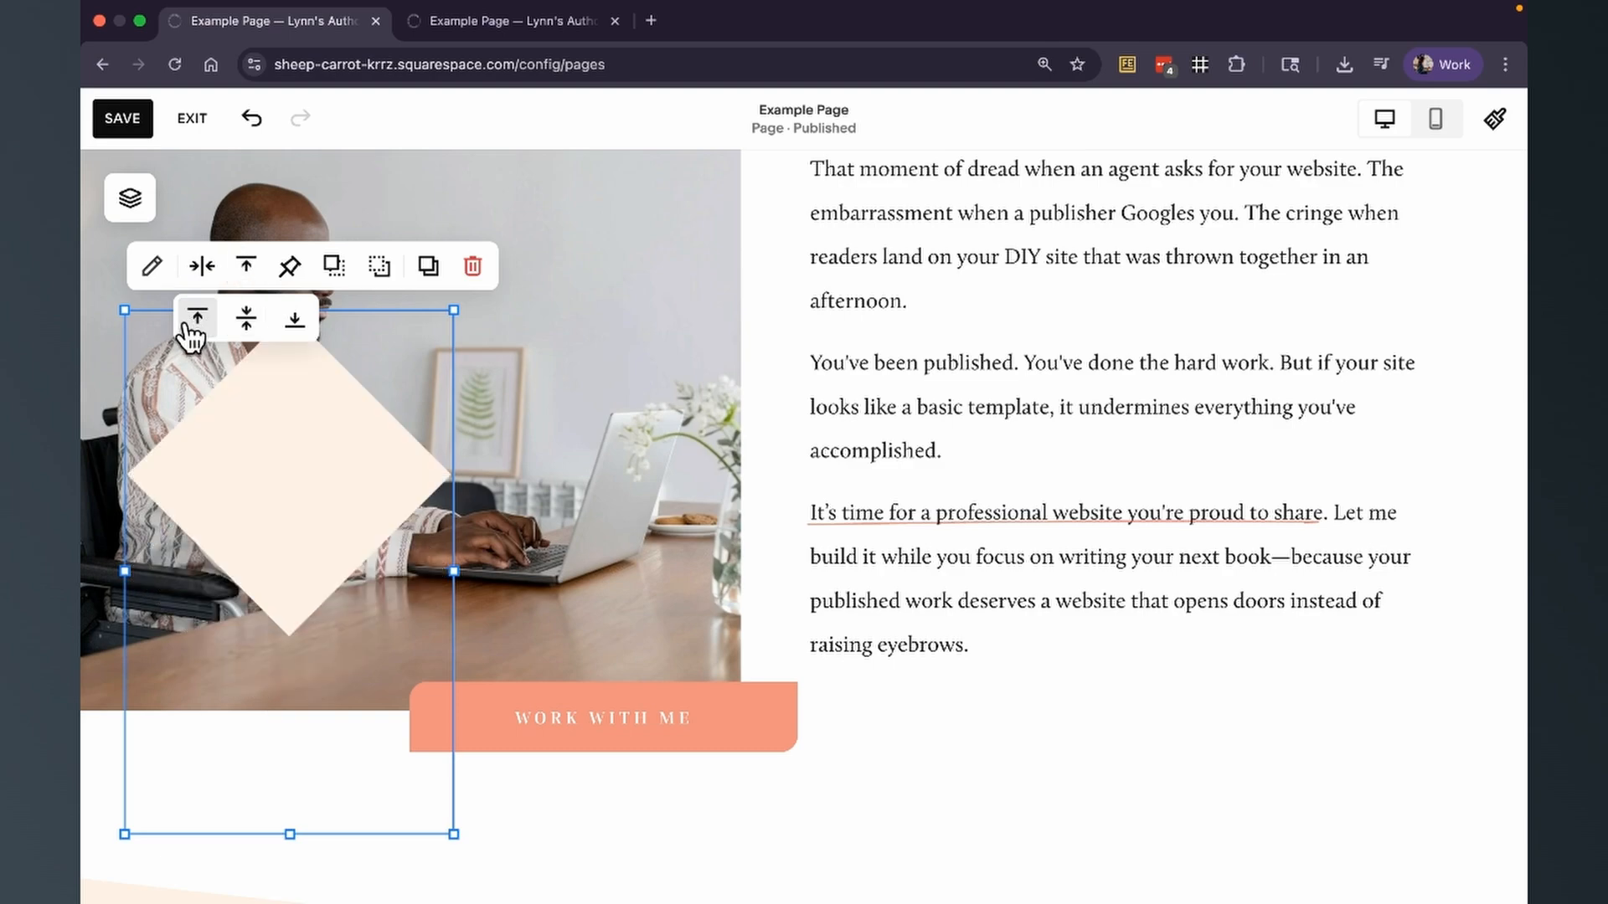
left_click(242, 324)
left_click(292, 323)
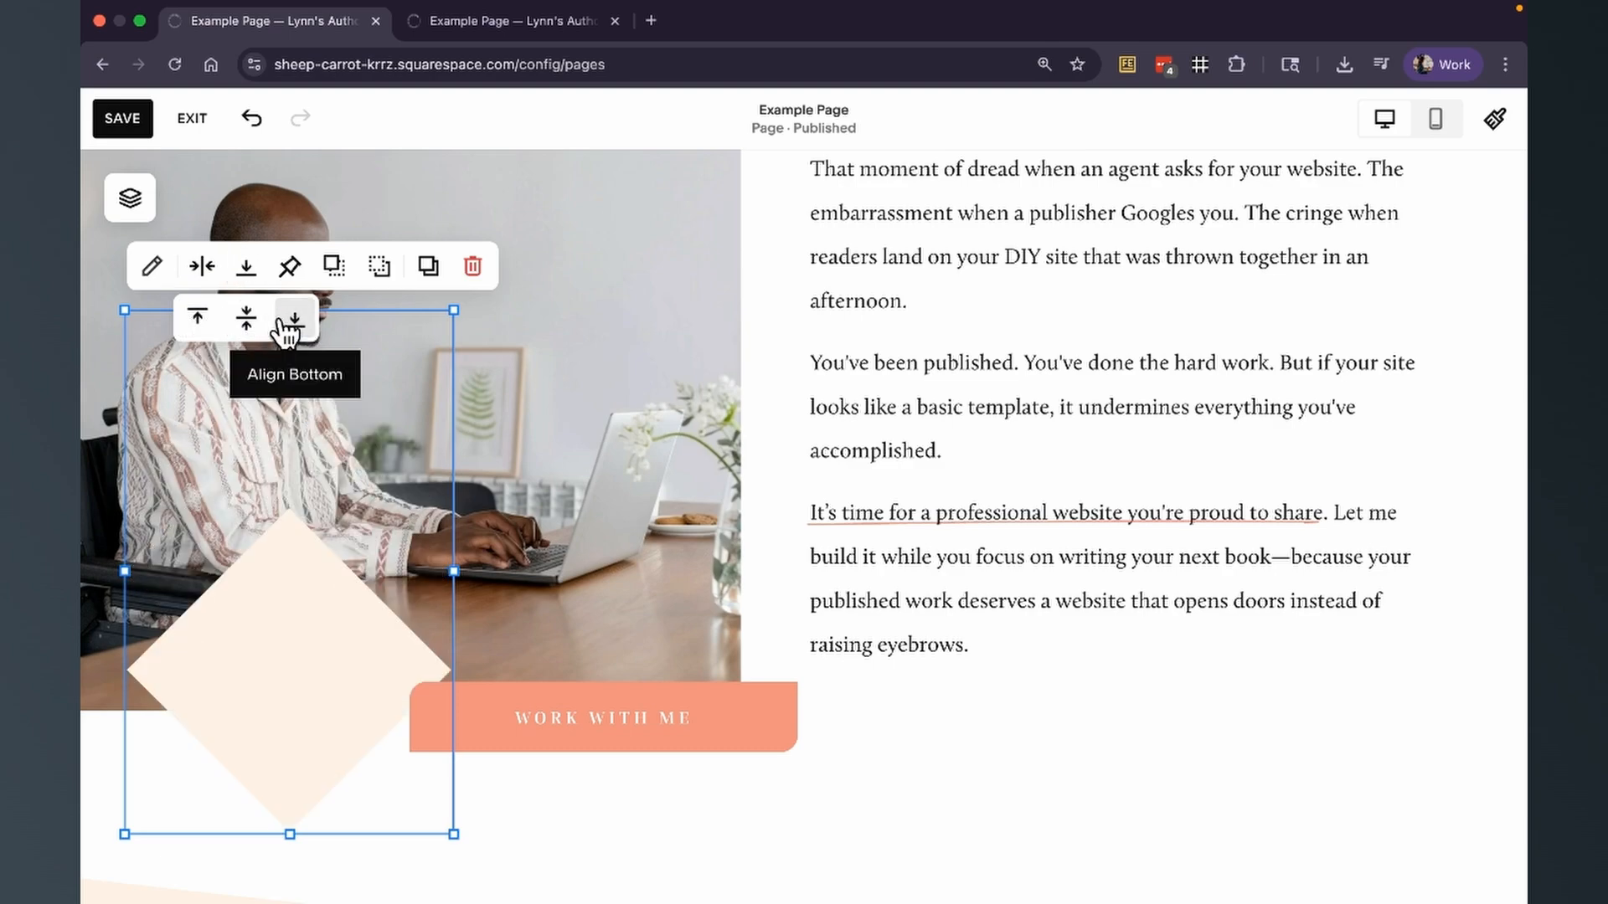
left_click(245, 319)
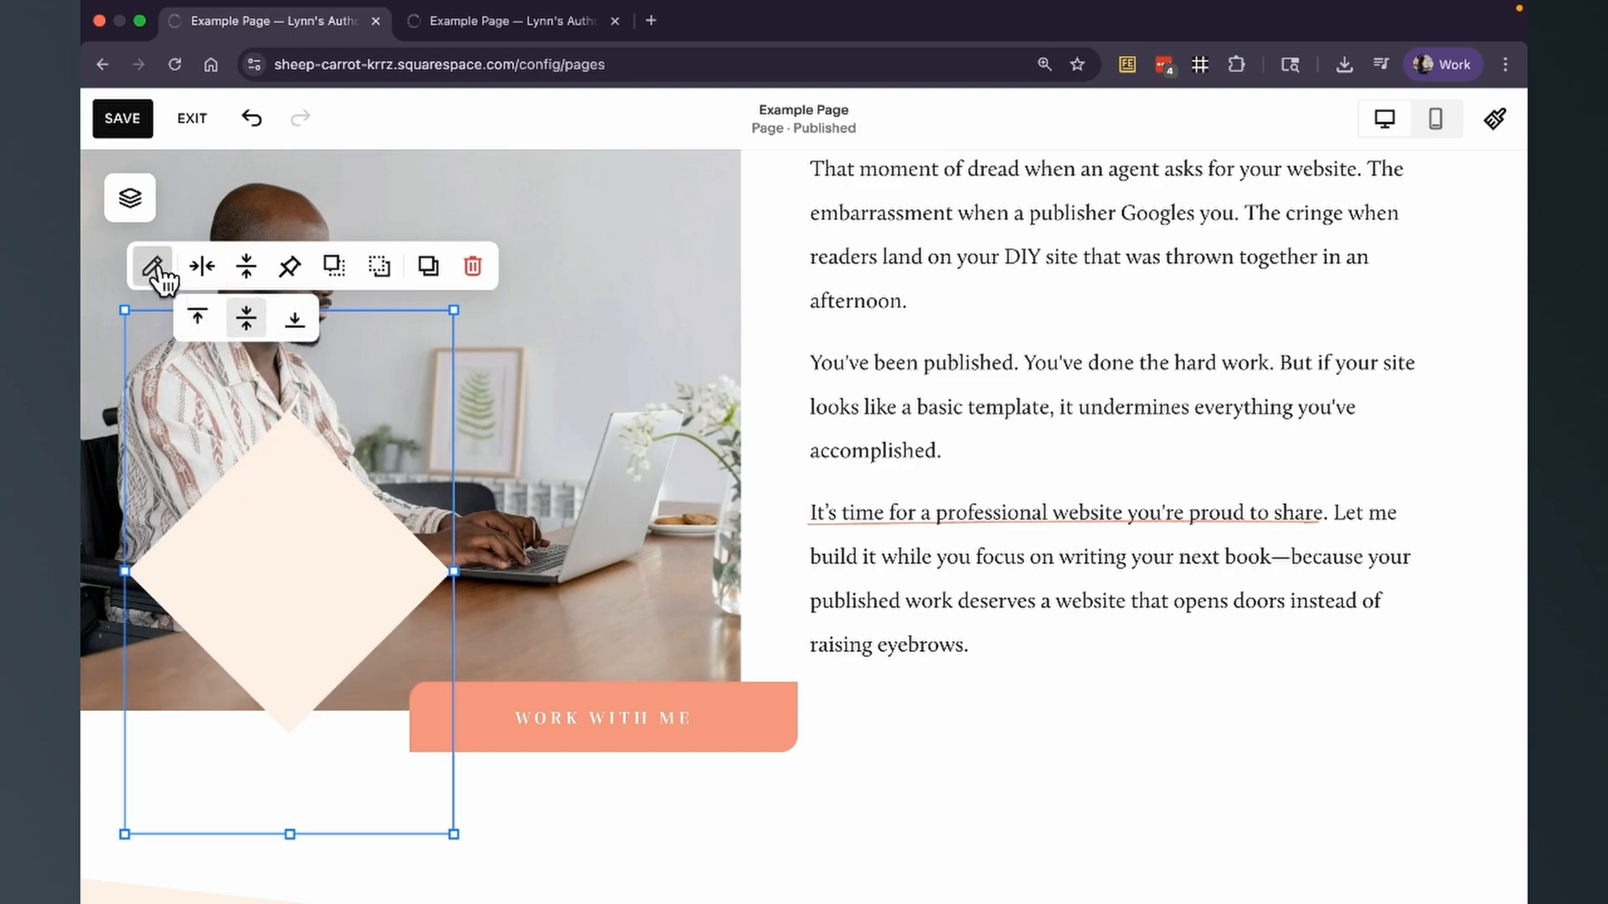
Reopen the diamond's design settings and turn on Stretch so it fills its block.
left_click(152, 266)
left_click_drag(657, 316, 693, 172)
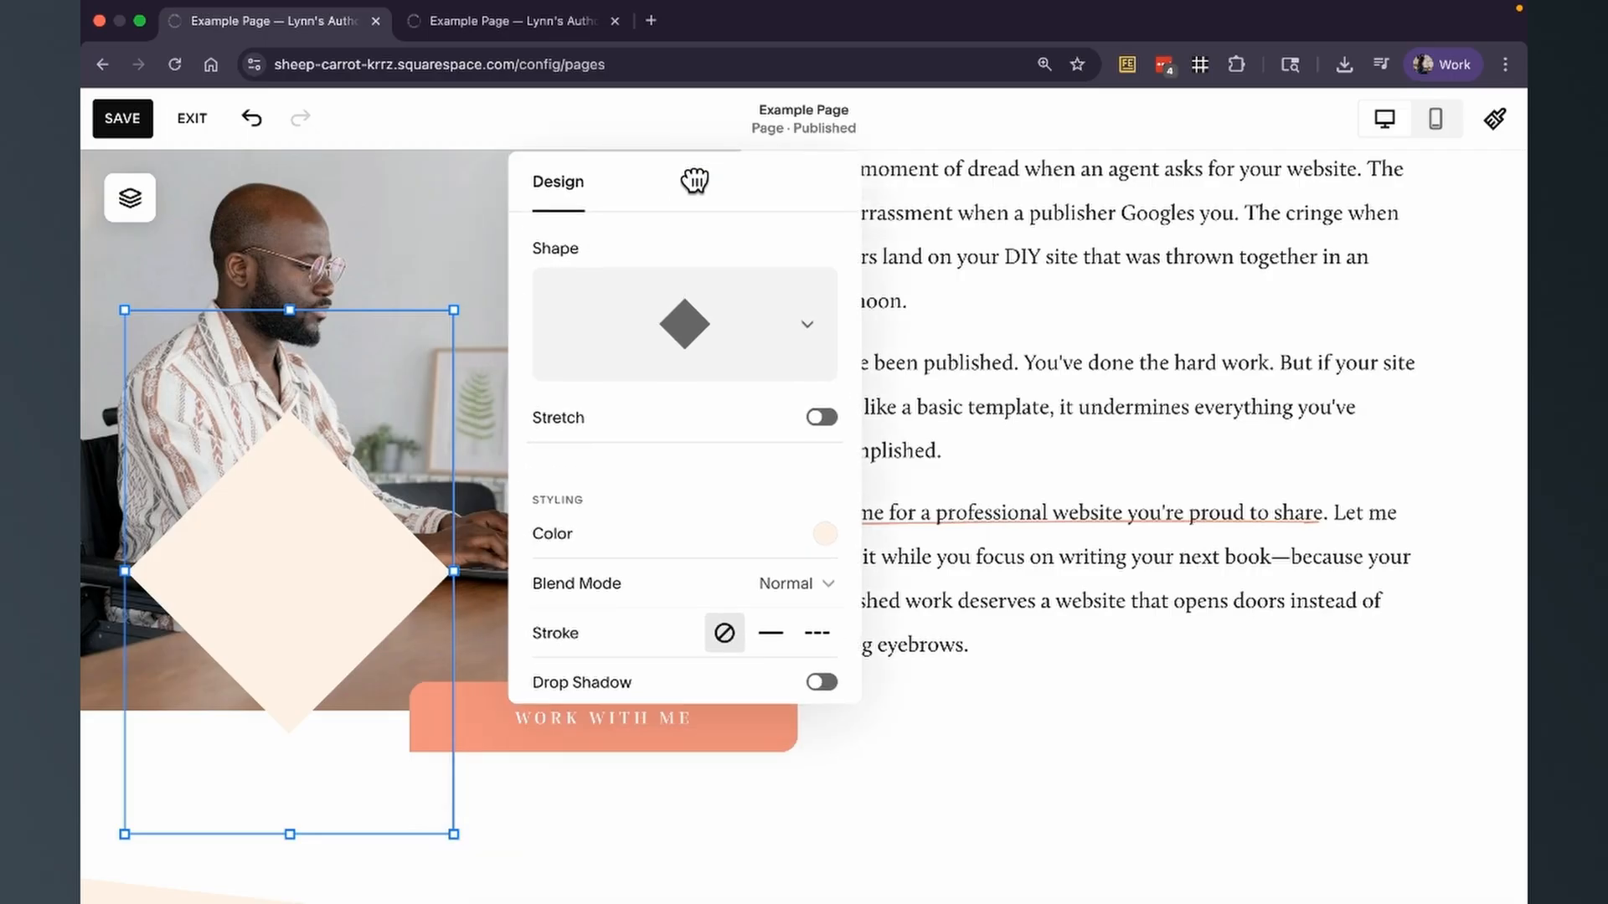
left_click(820, 417)
Try the coral and blue palette colors as the diamond's fill.
scroll(764, 437, "down", 2)
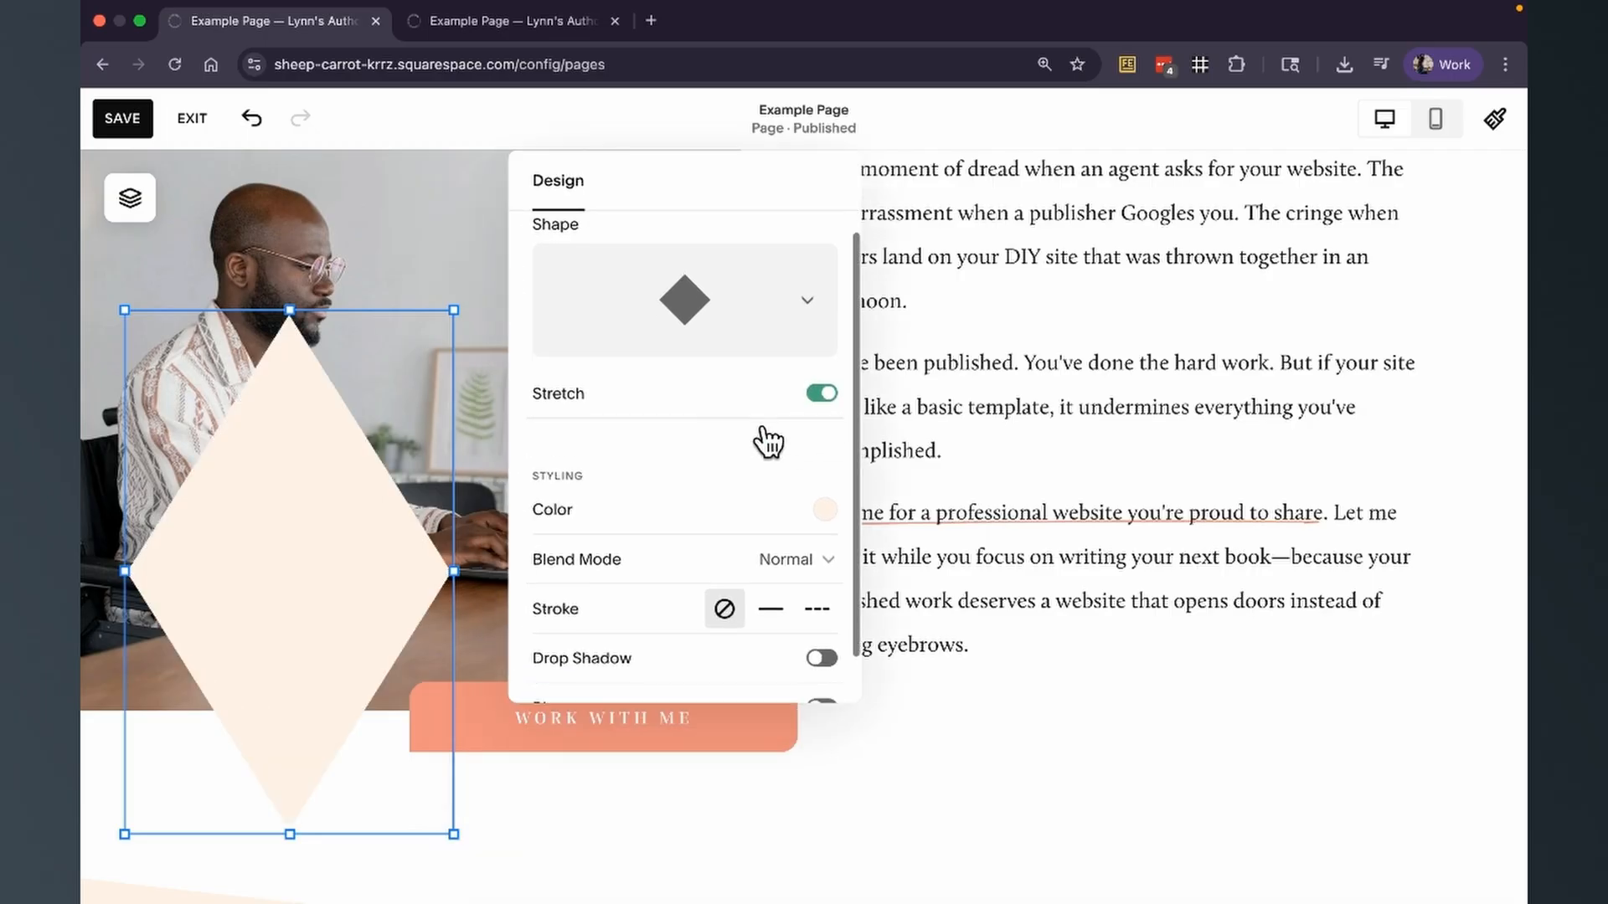
left_click(825, 457)
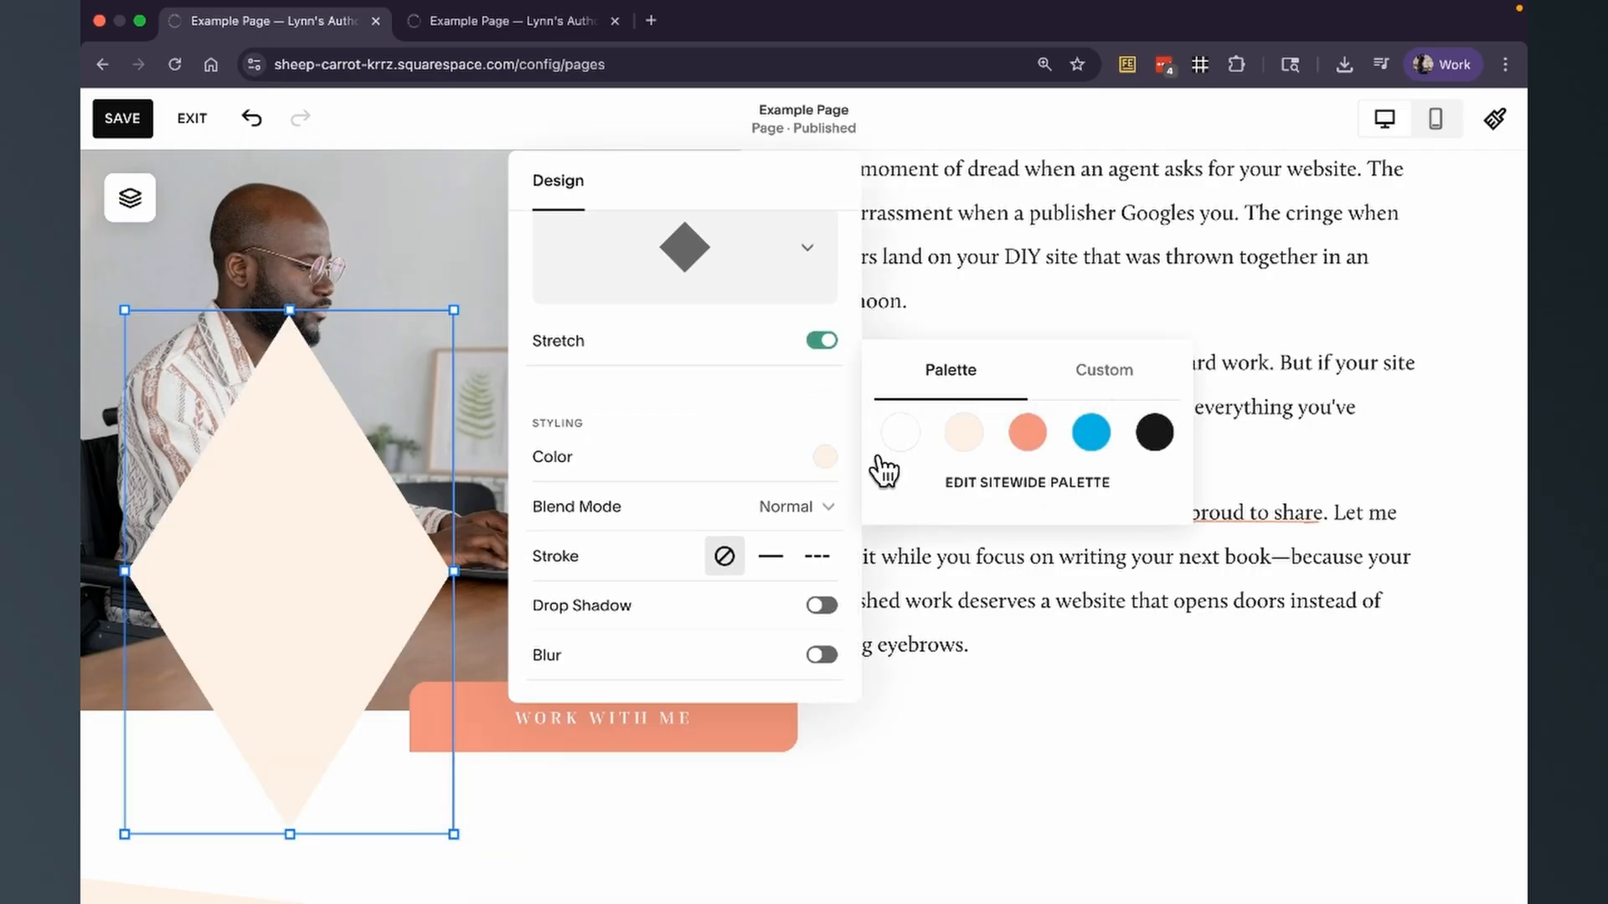
left_click(1022, 423)
left_click(1095, 412)
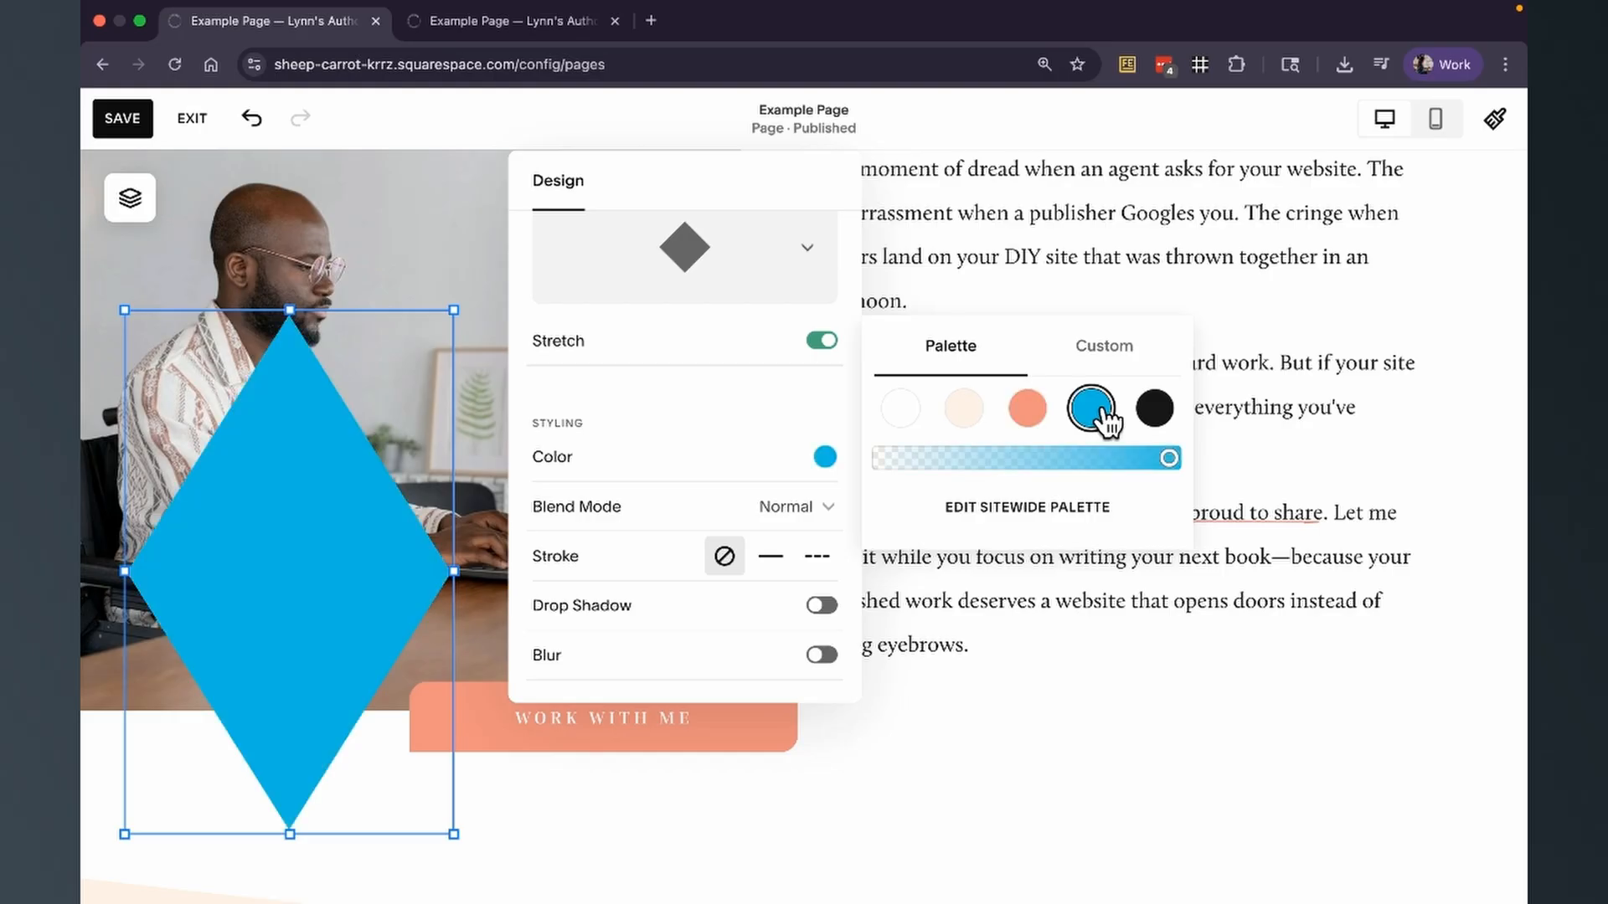
View the custom color options for the diamond's fill in Hex format.
left_click(1112, 356)
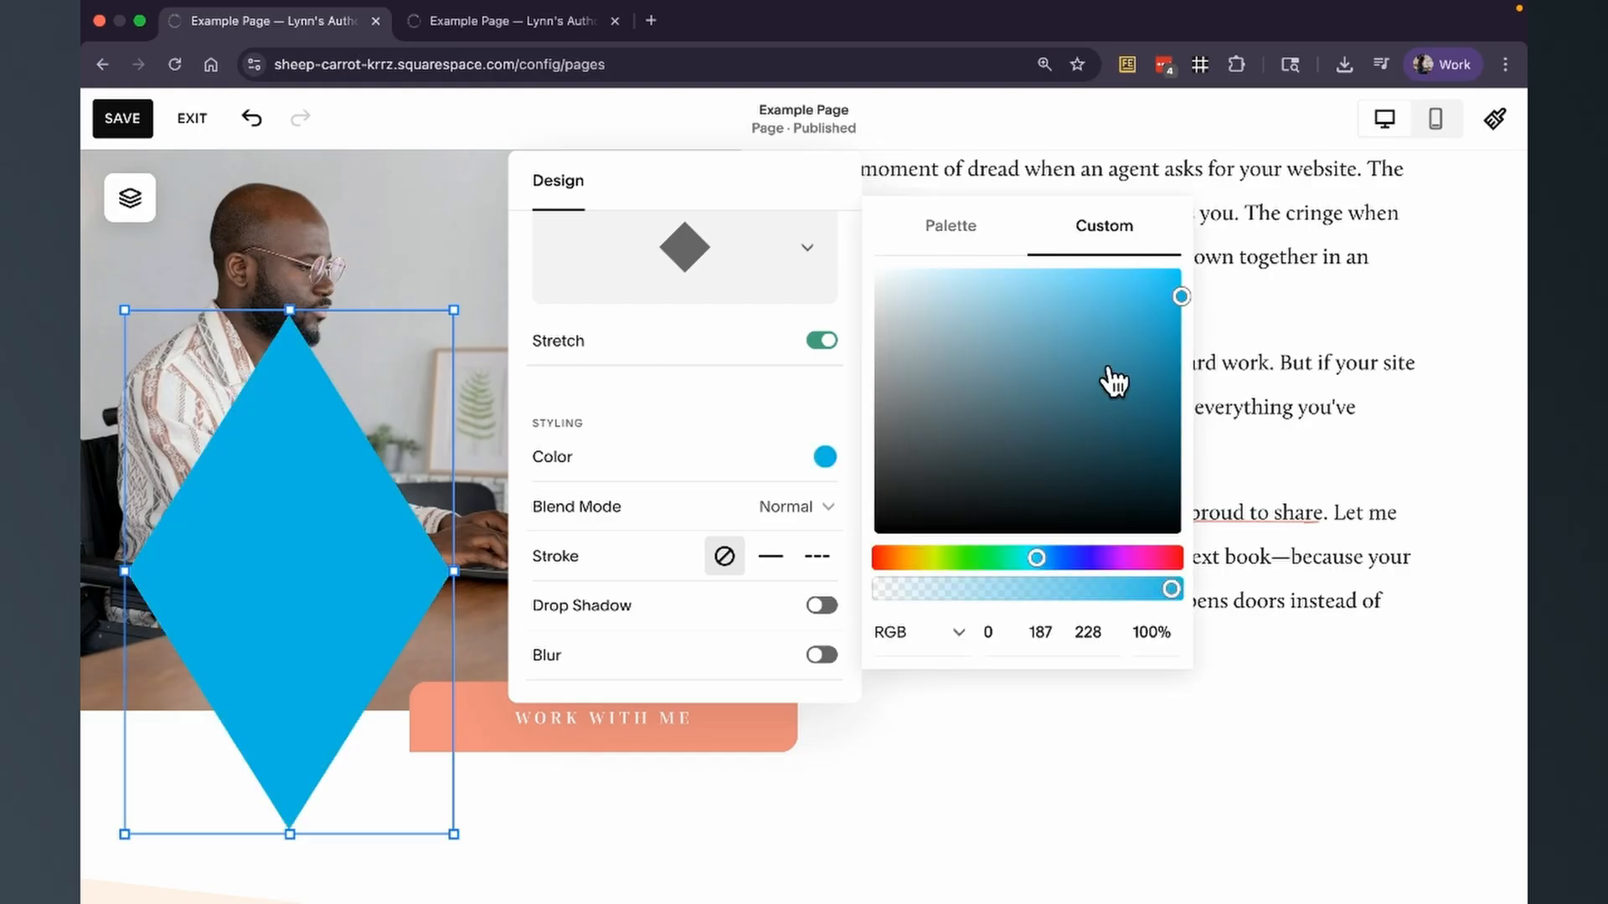
left_click(934, 636)
left_click(925, 585)
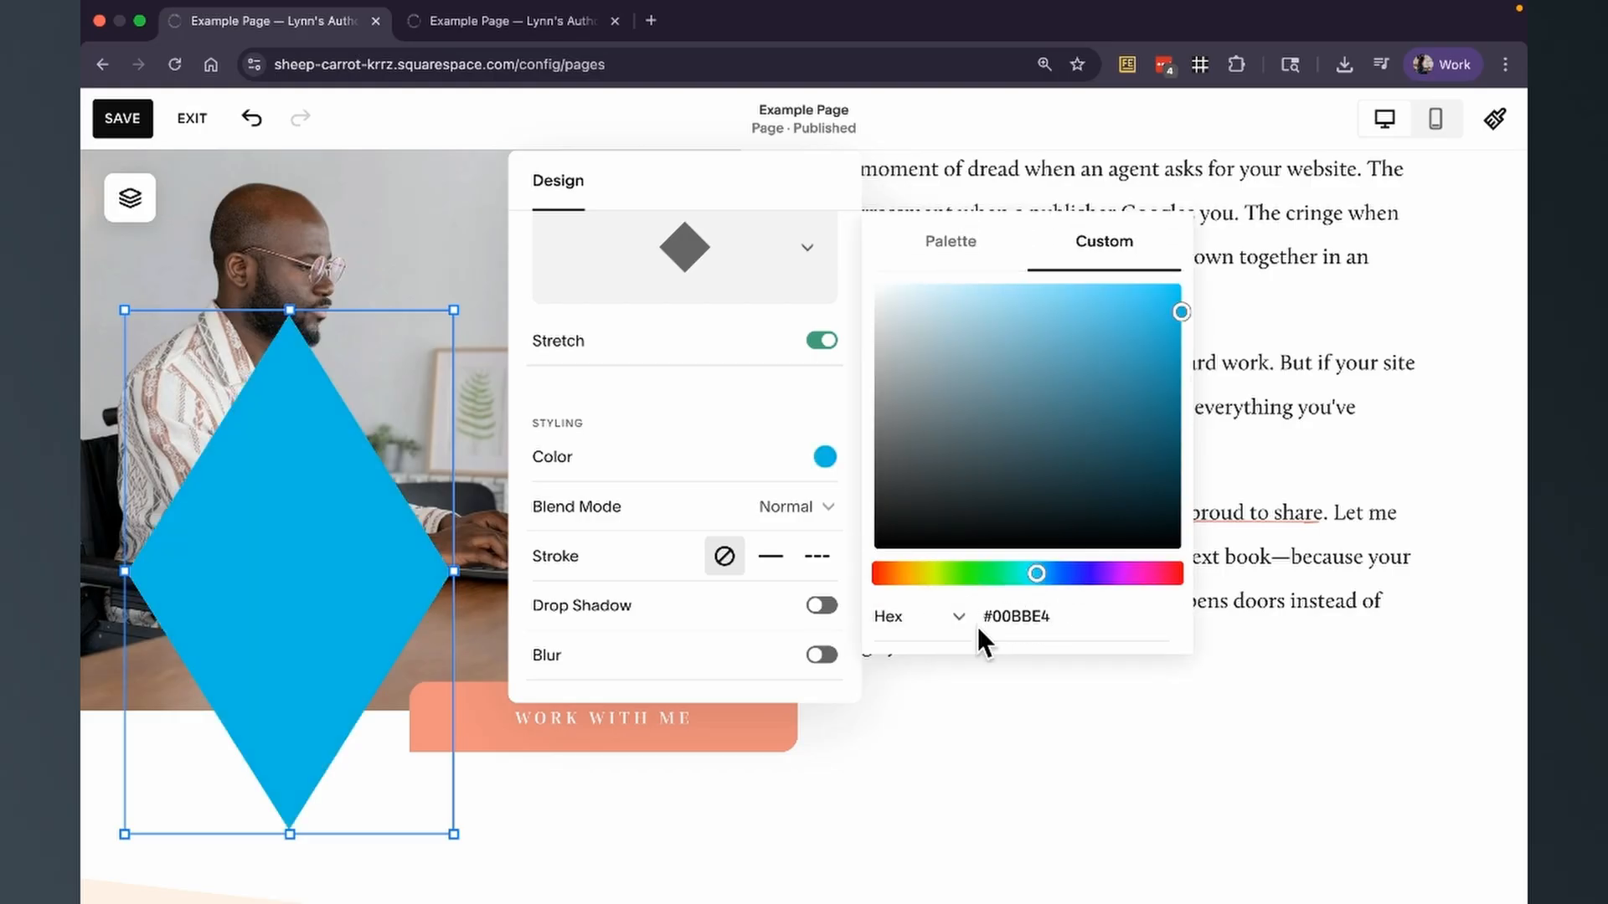
Set the diamond's fill to the coral palette color and adjust its opacity to nearly full.
left_click(963, 244)
left_click(1034, 419)
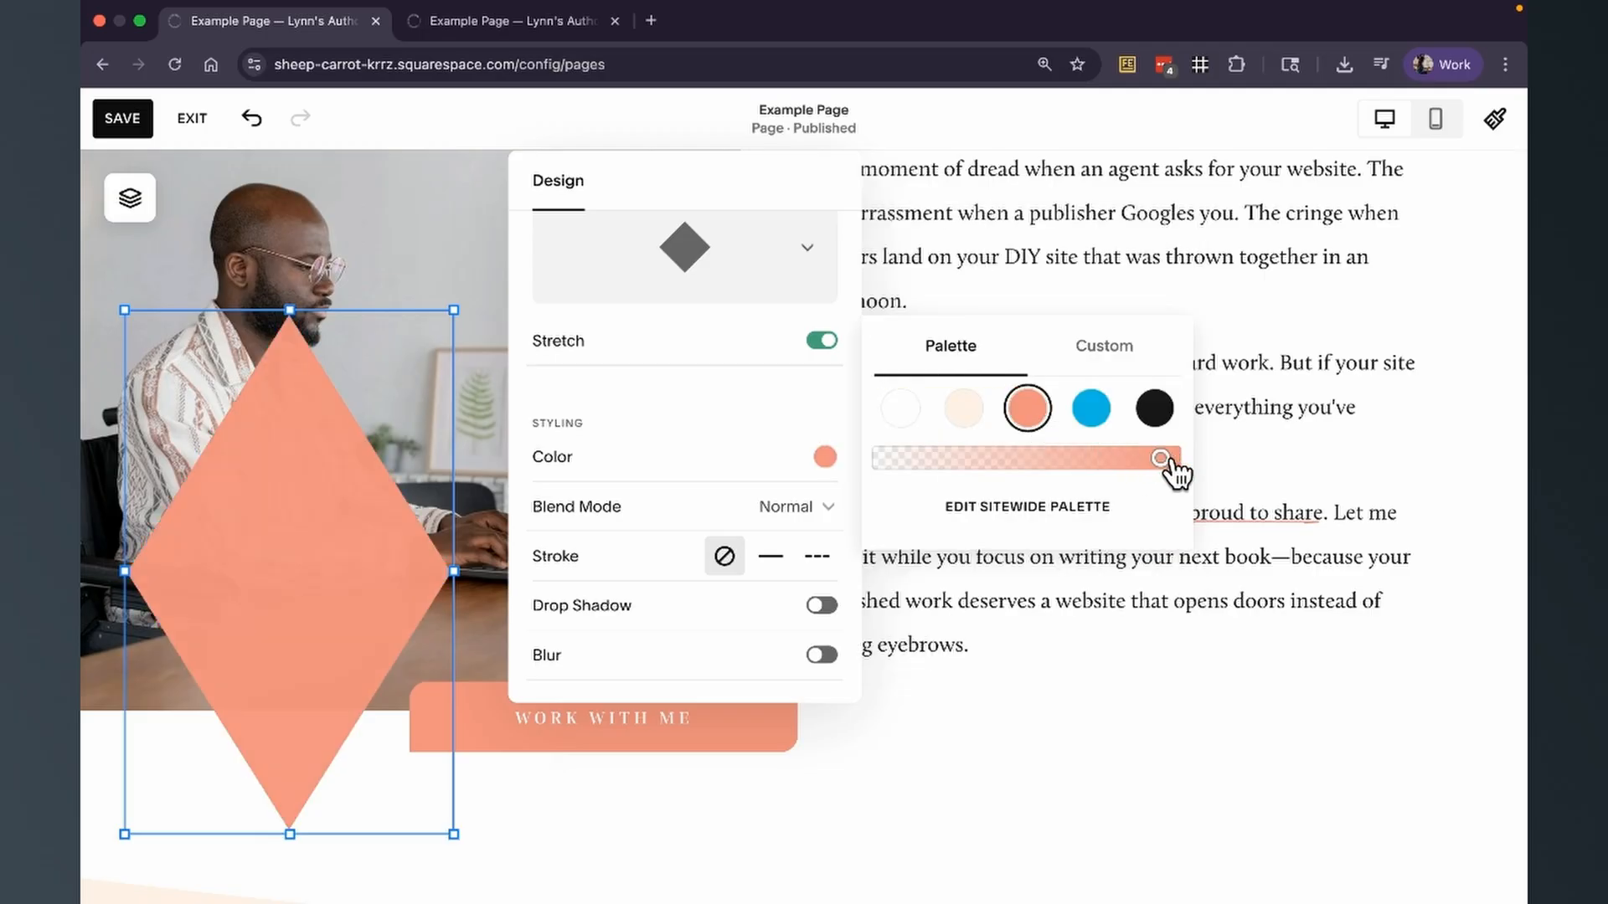
mouse_move(1163, 459)
left_mouse_down()
mouse_move(927, 460)
mouse_move(1165, 460)
left_mouse_up()
Try the Multiply blend mode on the coral diamond and return it to Normal.
left_click(805, 509)
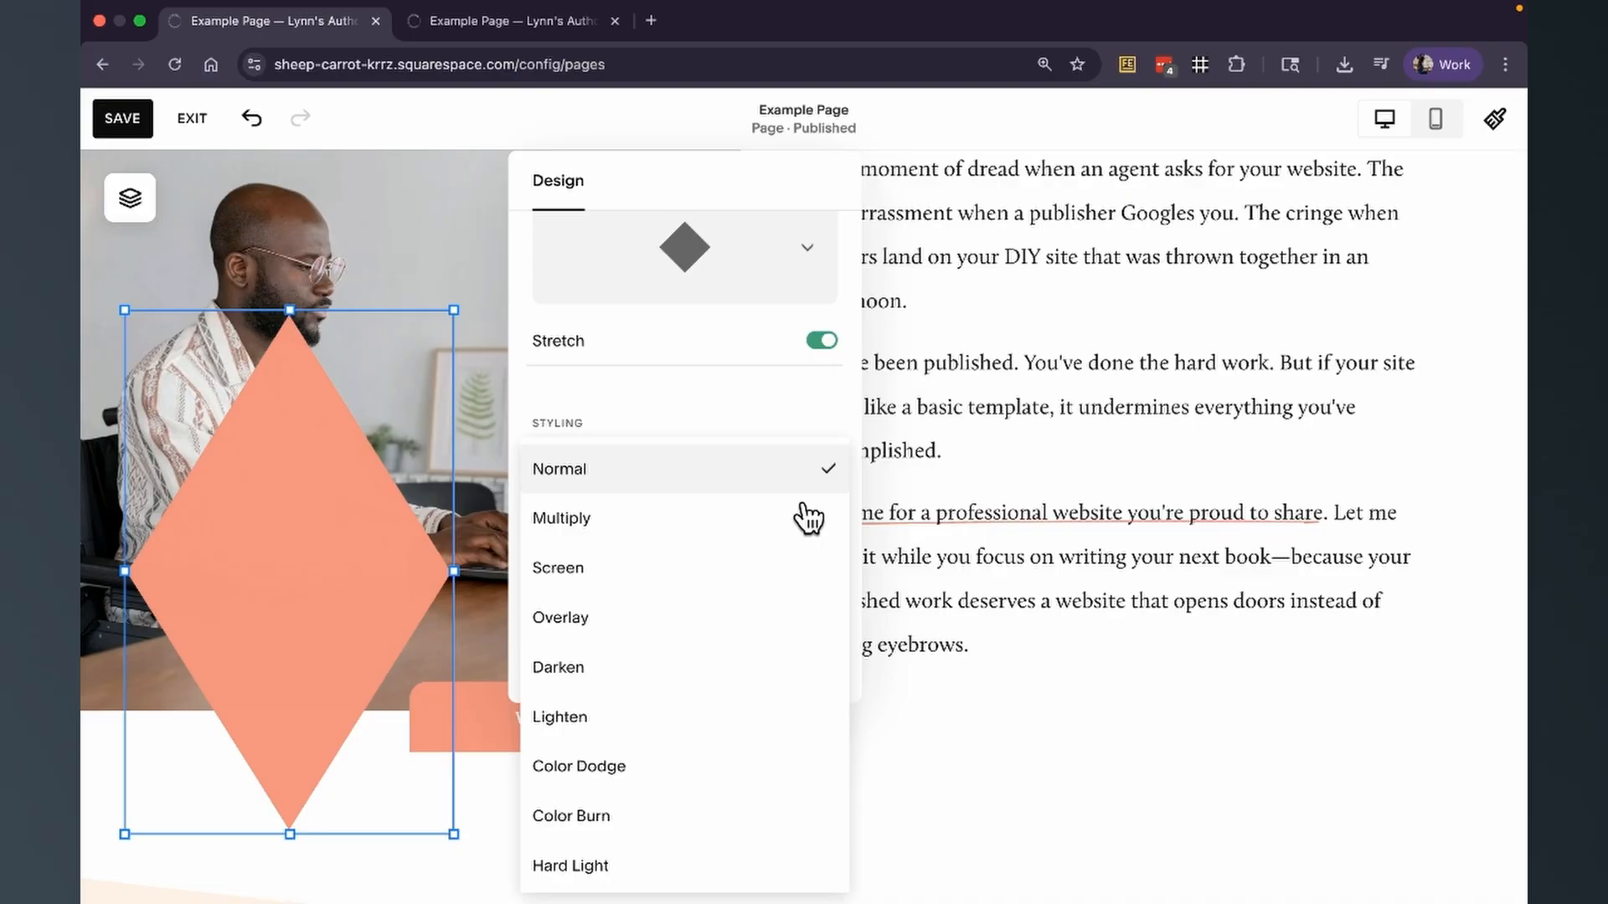
scroll(746, 545, "down", 5)
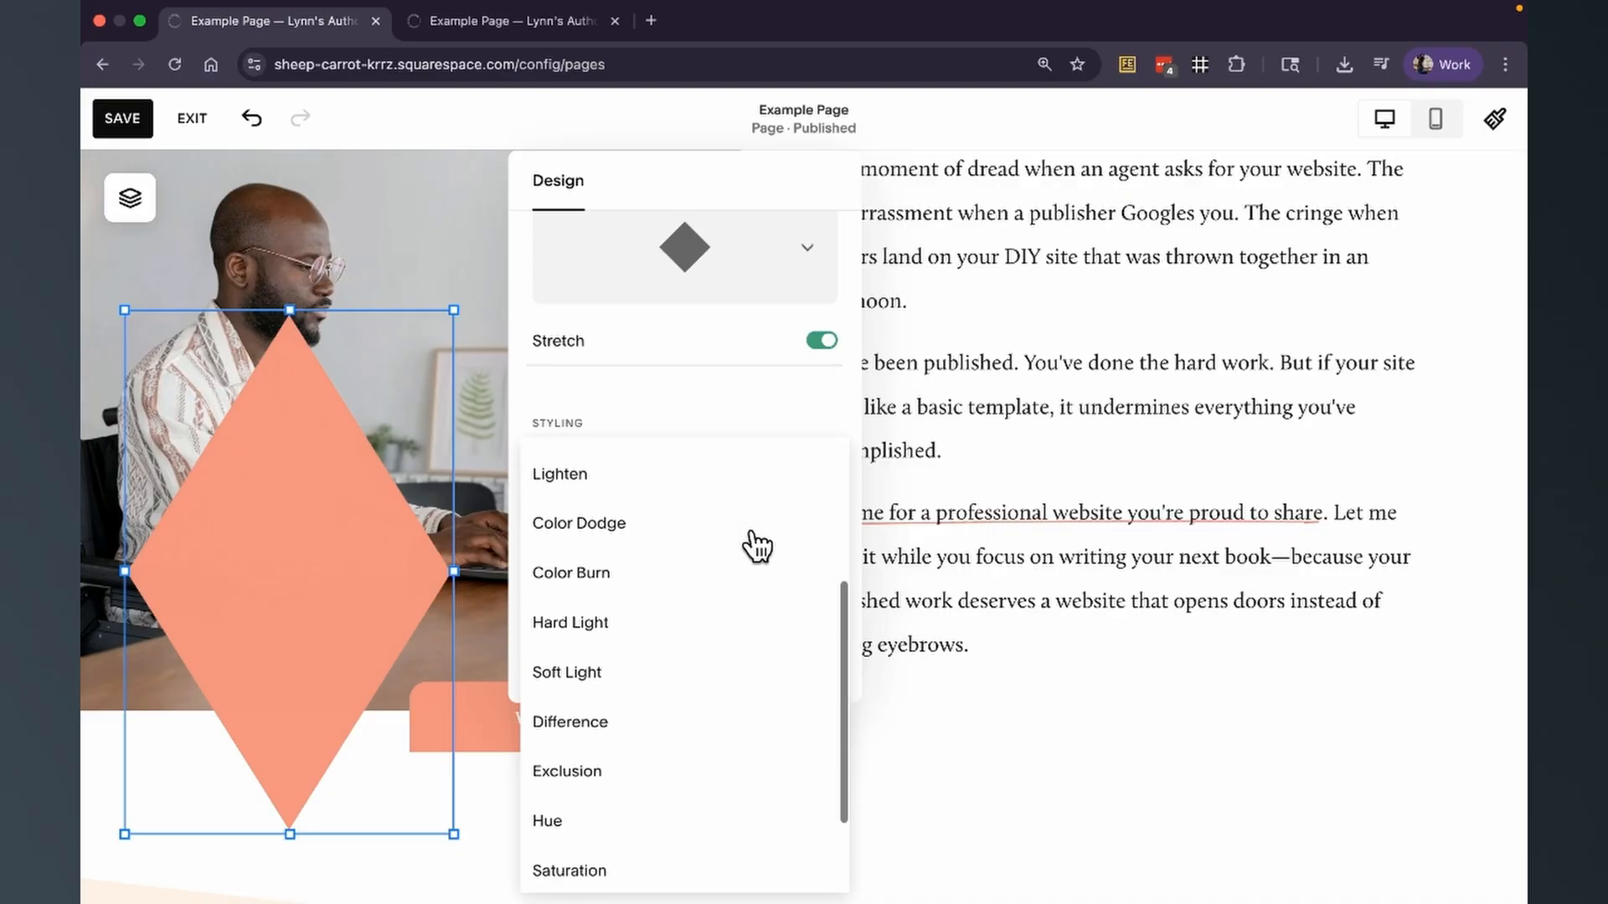
scroll(746, 545, "up", 5)
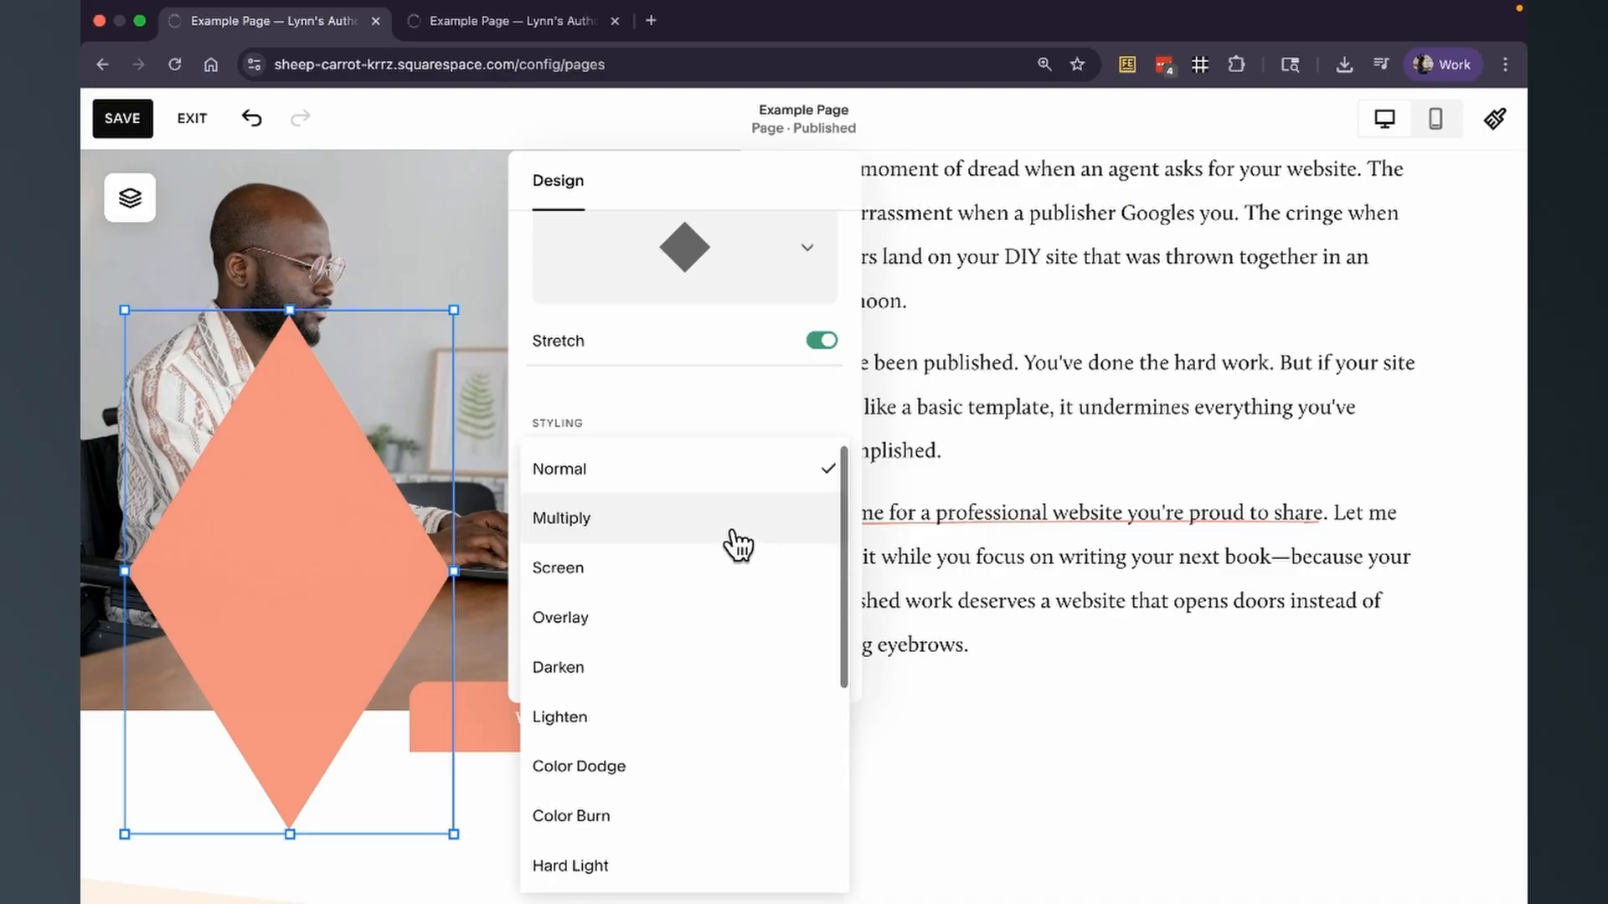
left_click(724, 521)
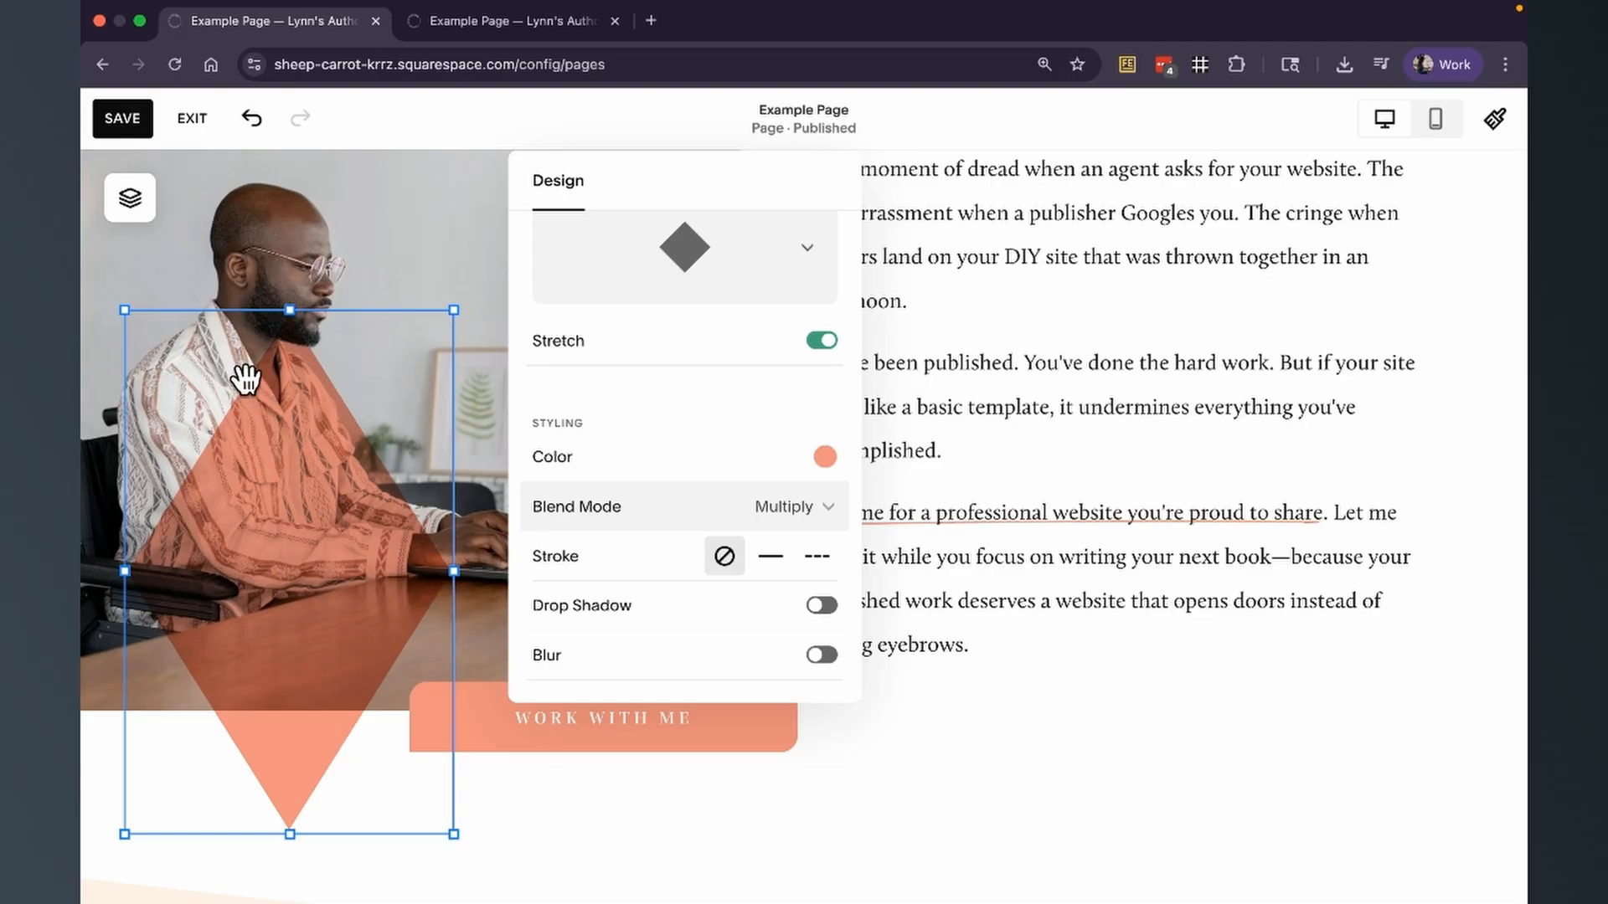
left_click(827, 512)
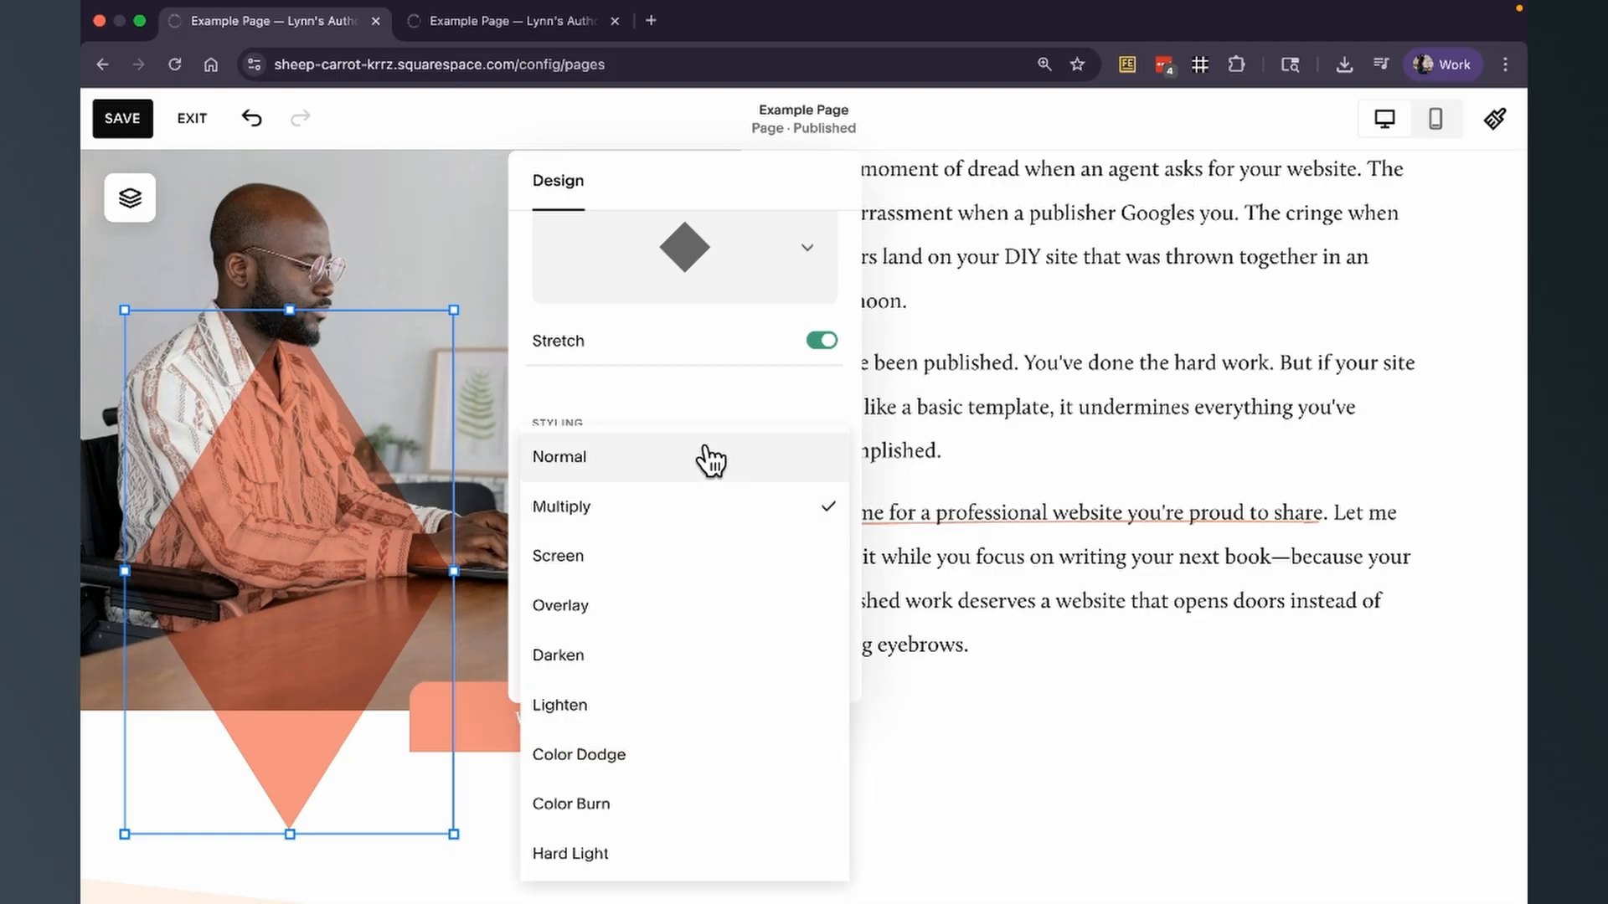
left_click(710, 461)
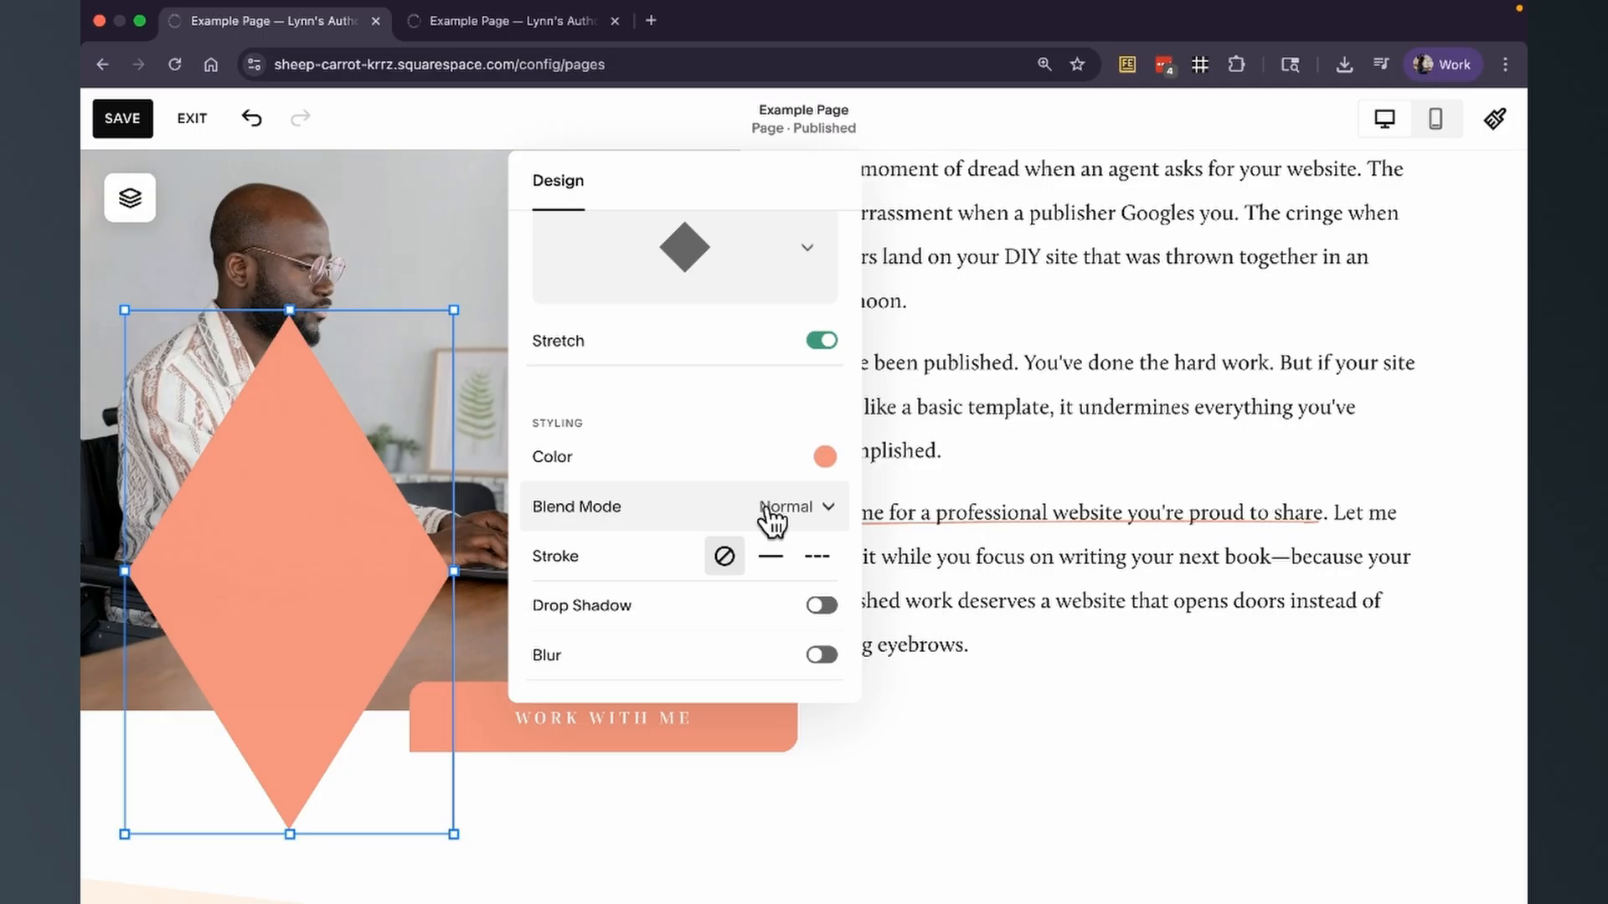
Add a solid stroke to the coral diamond and set the stroke color to white.
left_click(767, 560)
scroll(770, 574, "down", 2)
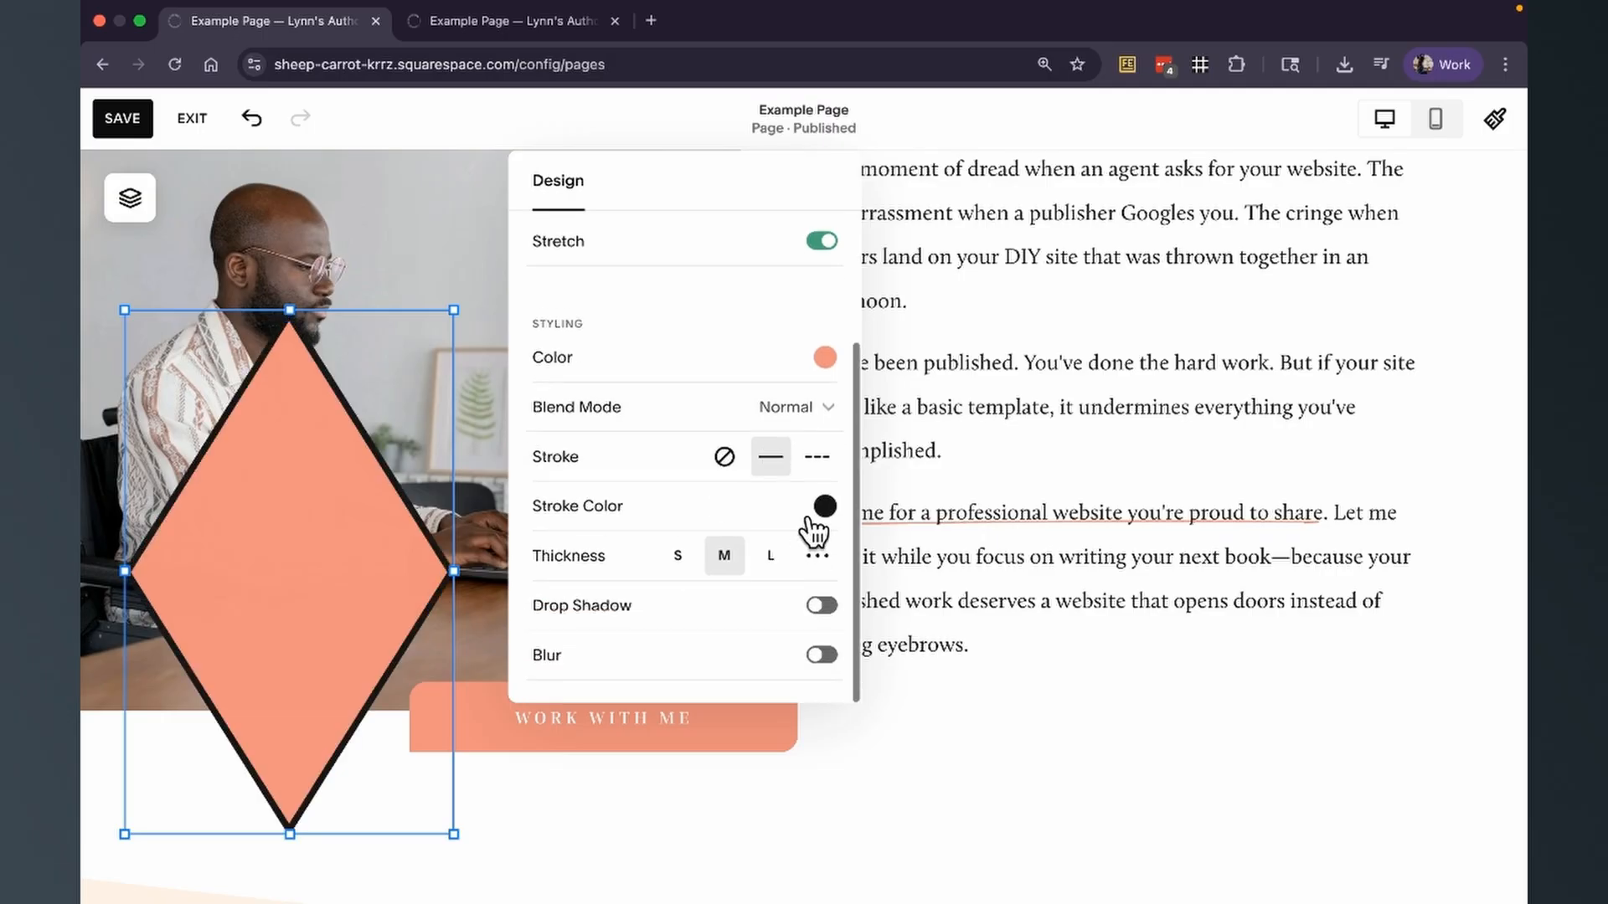
left_click(825, 507)
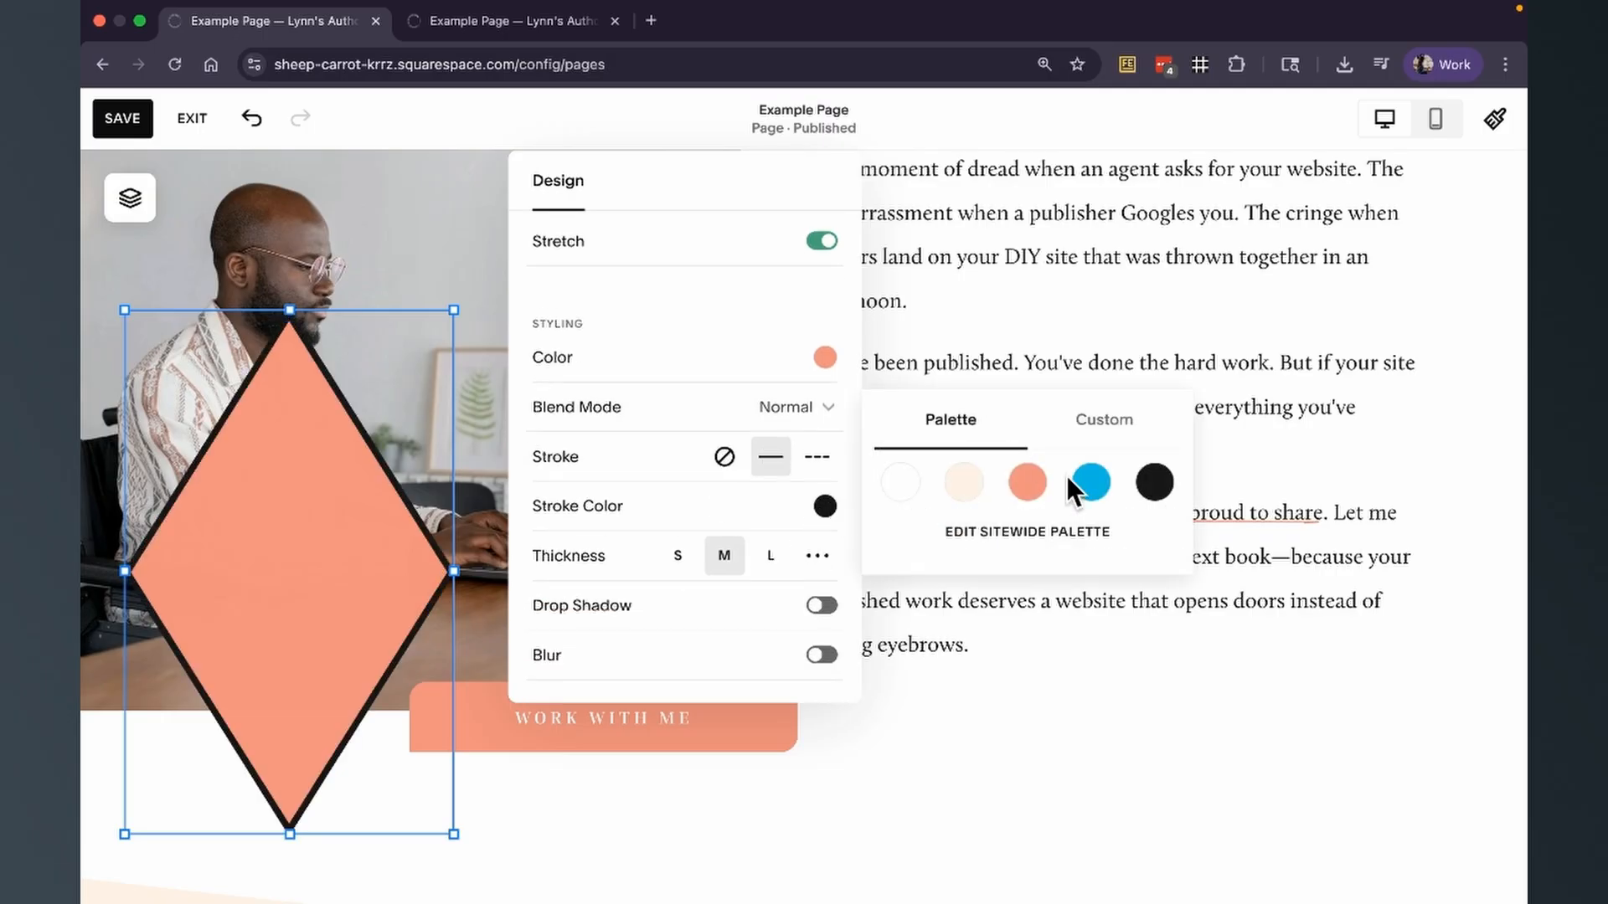
left_click(898, 484)
Try a custom stroke thickness of 39px and the M preset on the diamond, and settle on L.
left_click(816, 557)
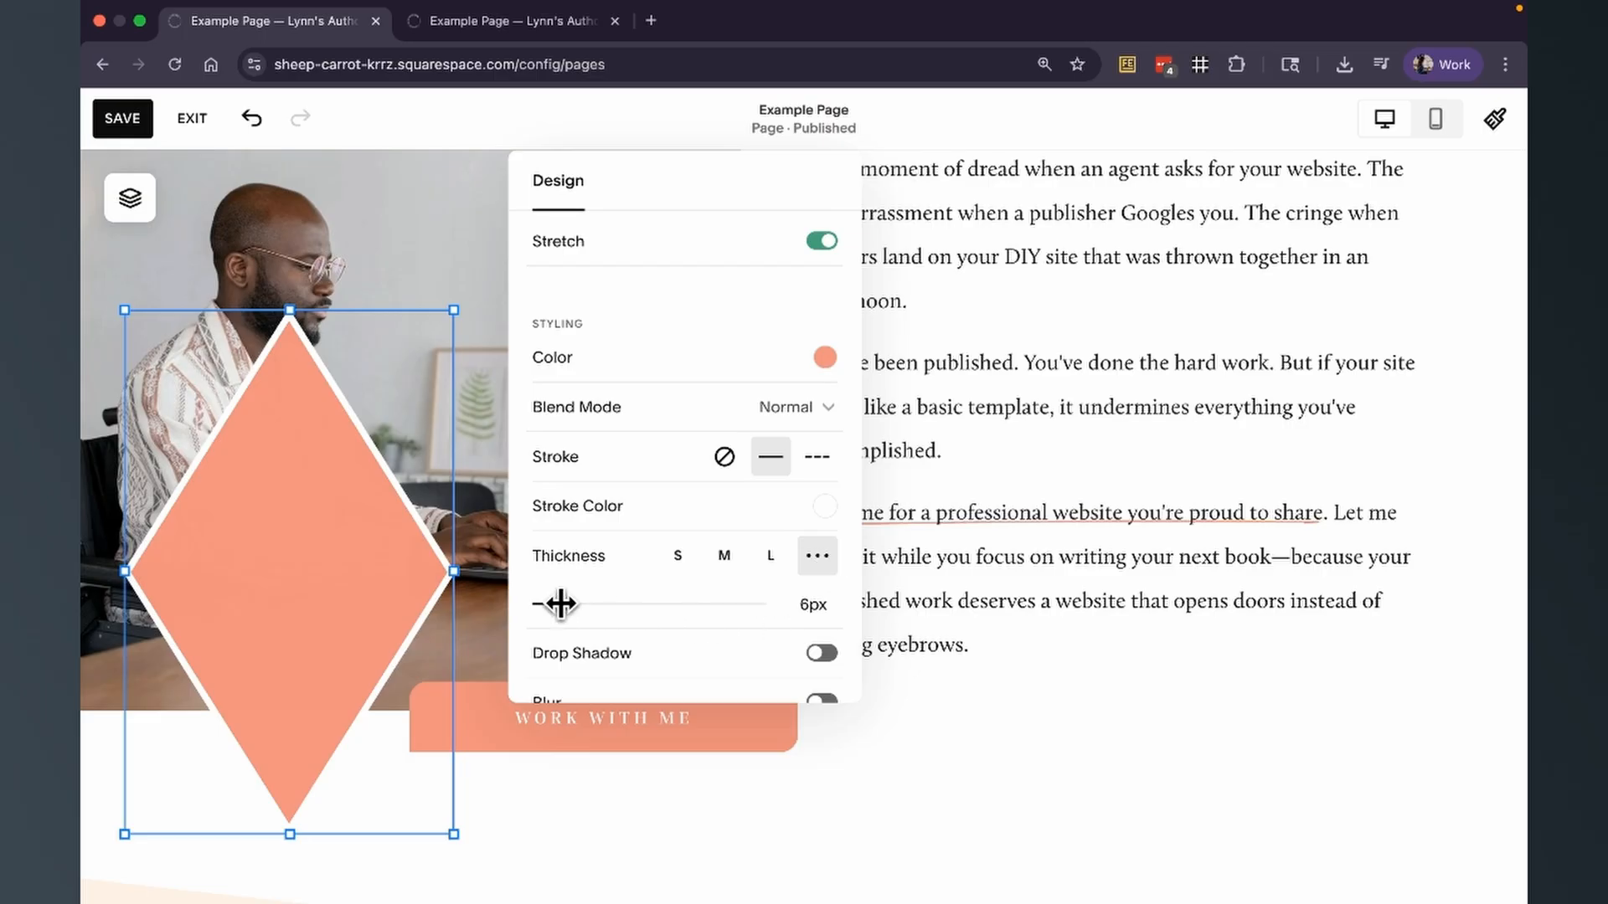
mouse_move(564, 604)
left_mouse_down()
mouse_move(512, 606)
mouse_move(711, 603)
left_mouse_up()
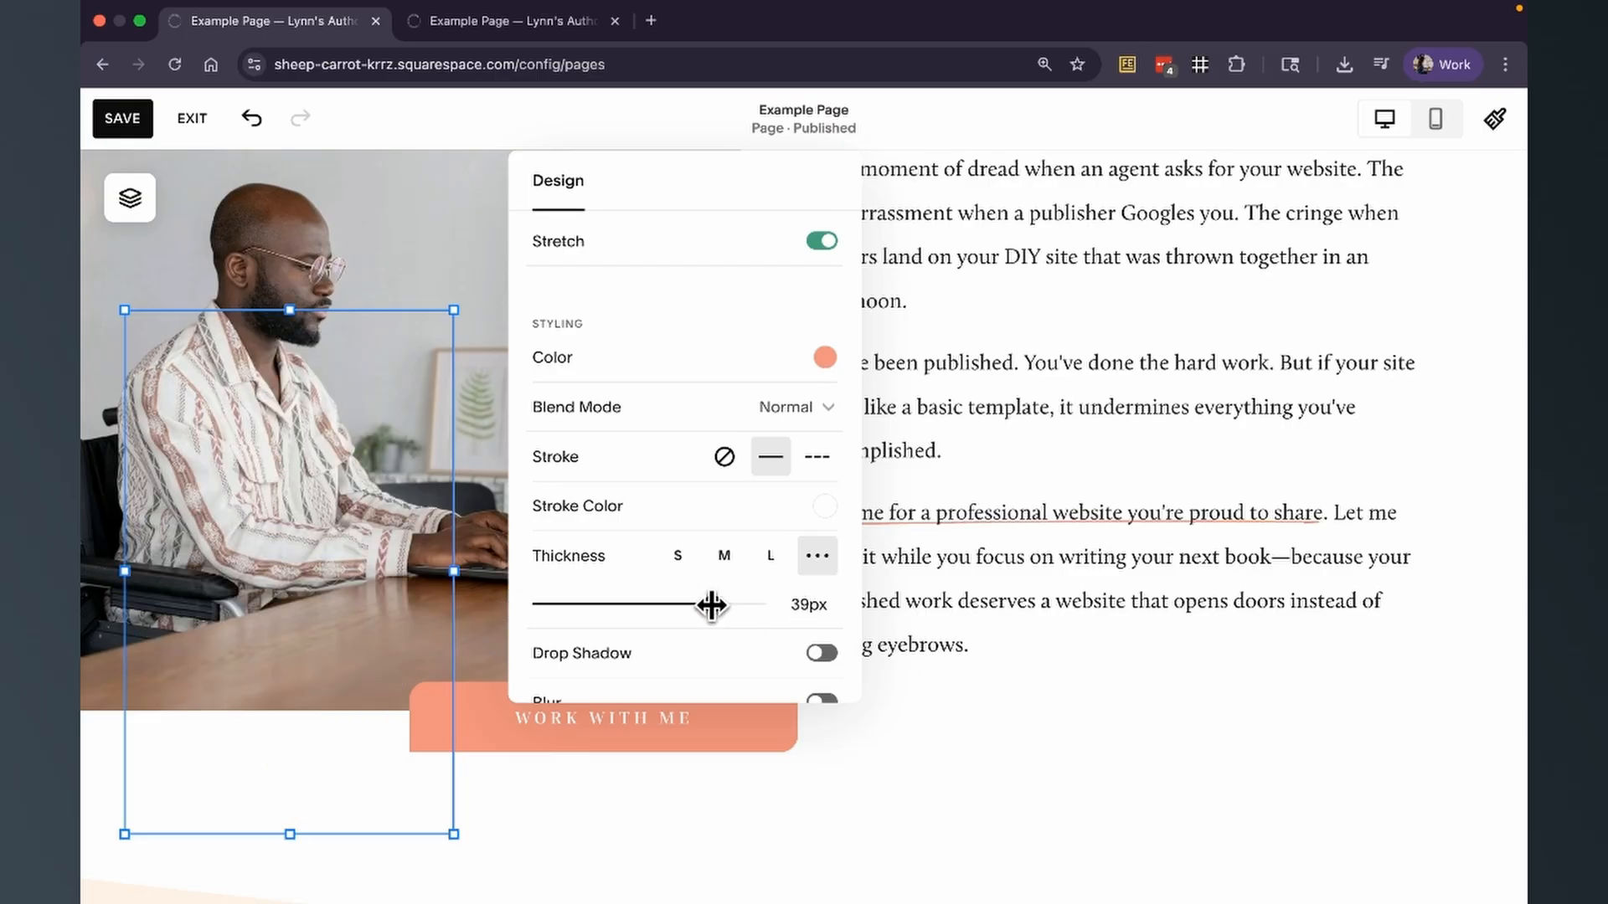
left_click(725, 557)
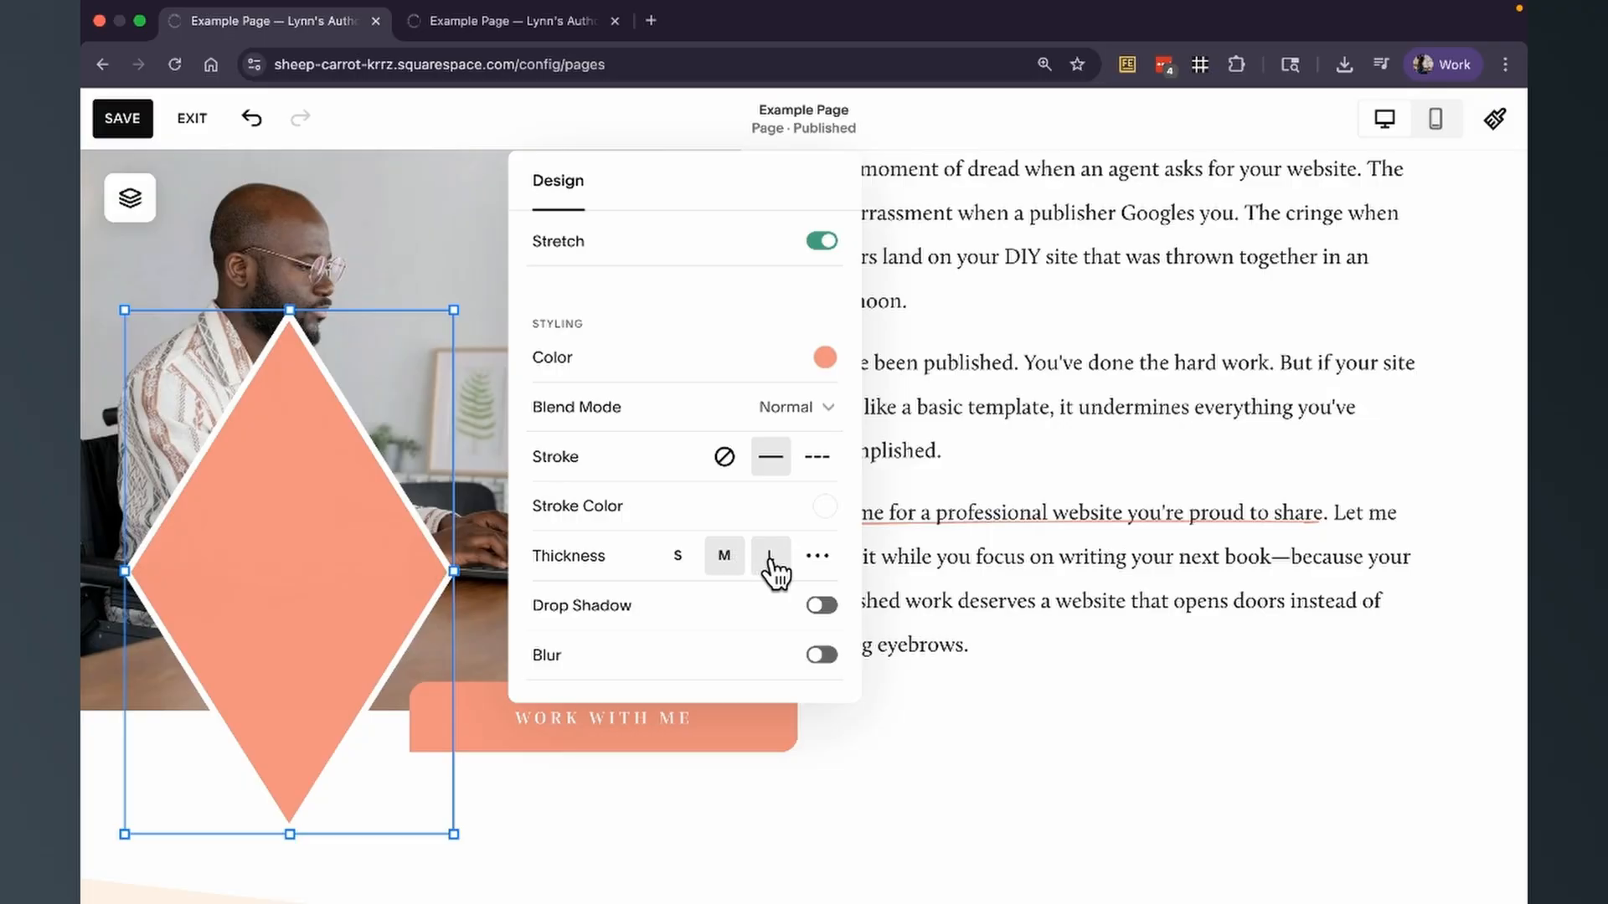
left_click(771, 566)
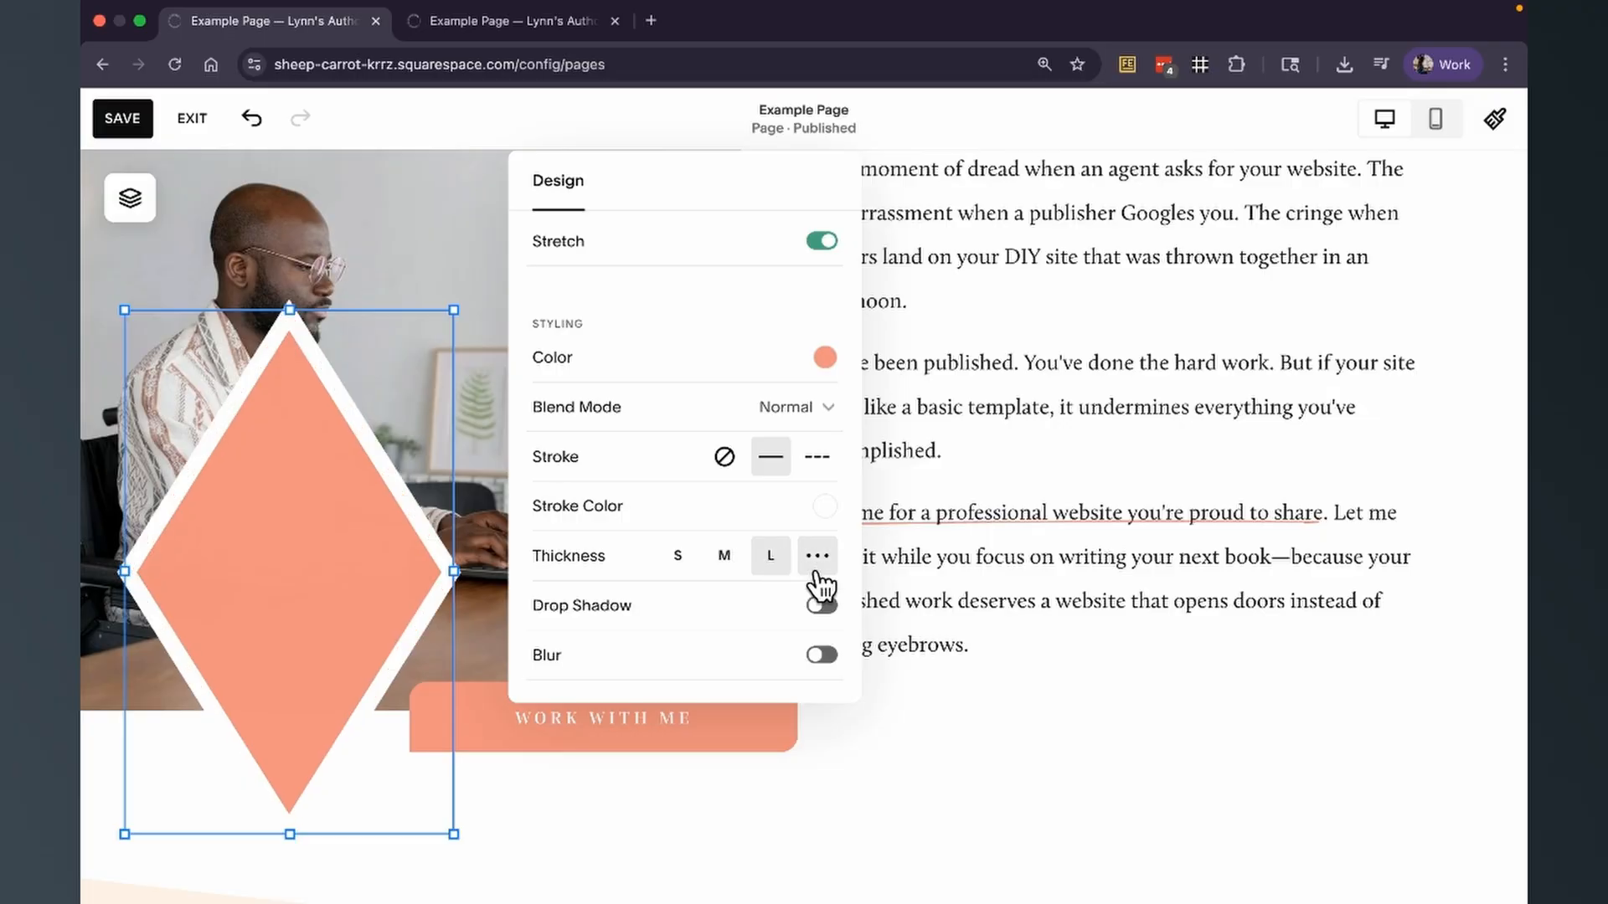
Enable the diamond's drop shadow with an angle of 219° and a distance of about 39px.
left_click(823, 606)
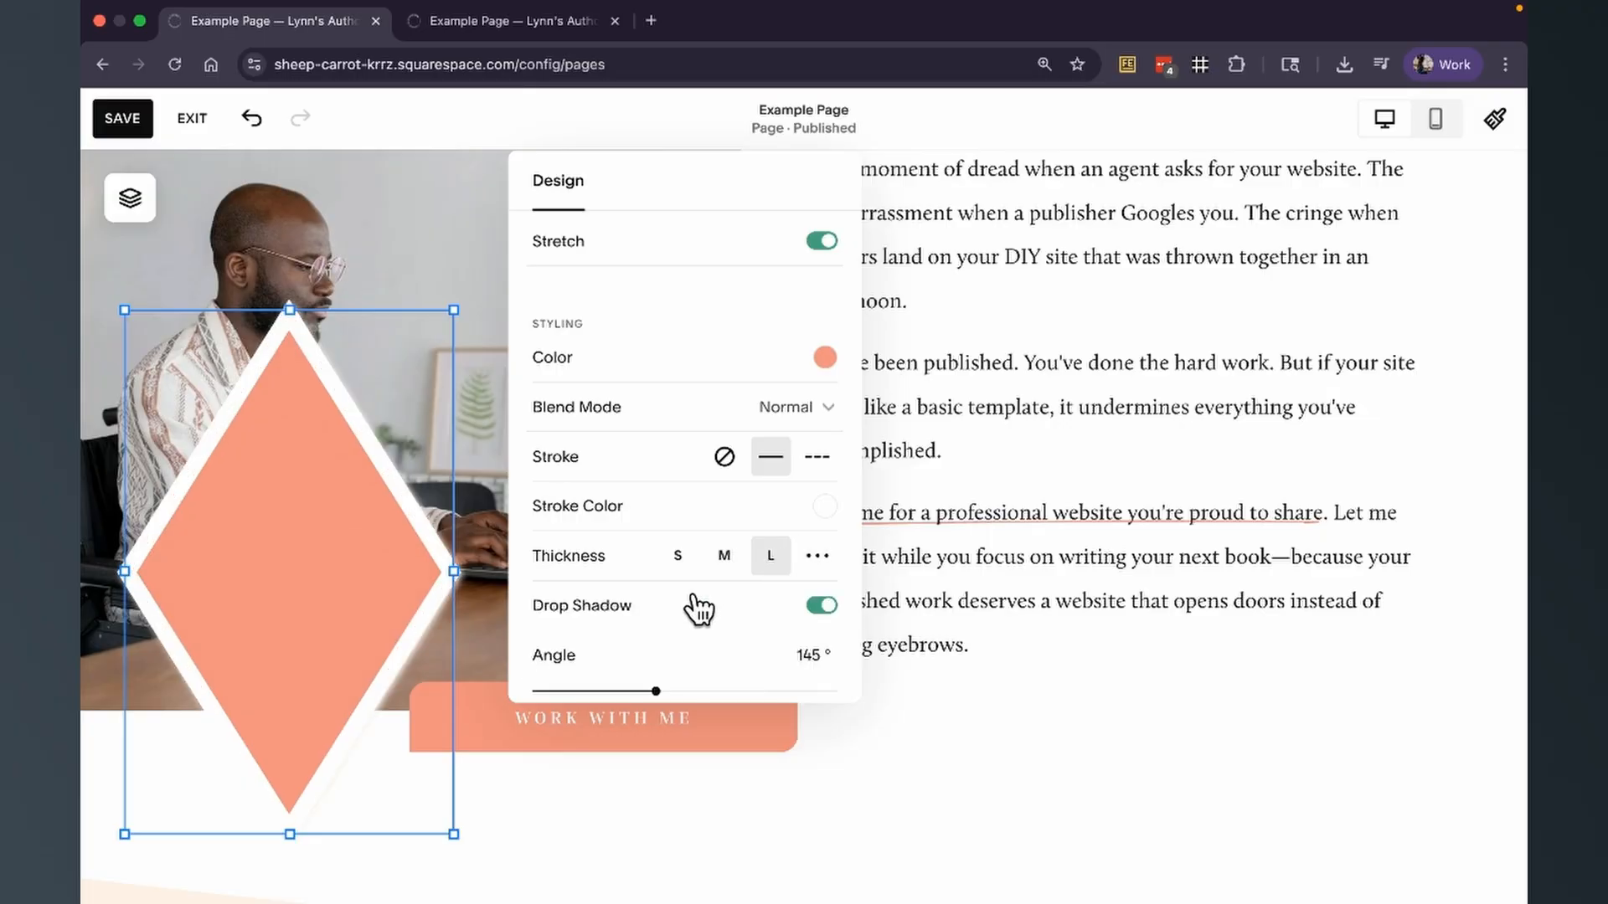
scroll(700, 610, "down", 2)
left_click_drag(660, 573, 716, 566)
scroll(716, 574, "down", 2)
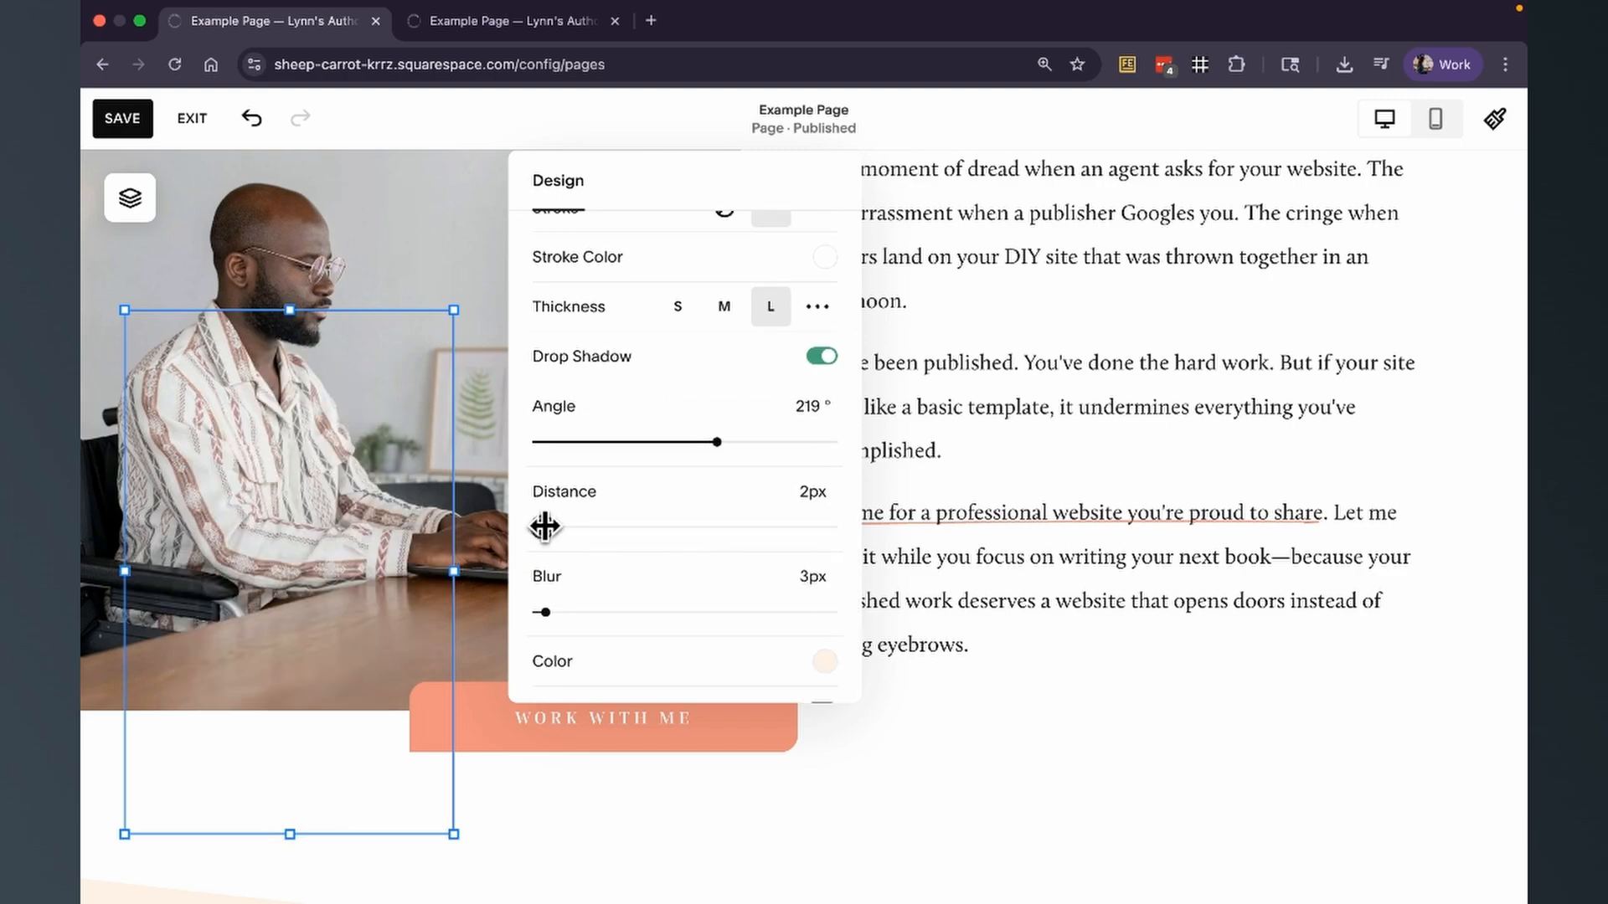
left_click_drag(545, 526, 652, 526)
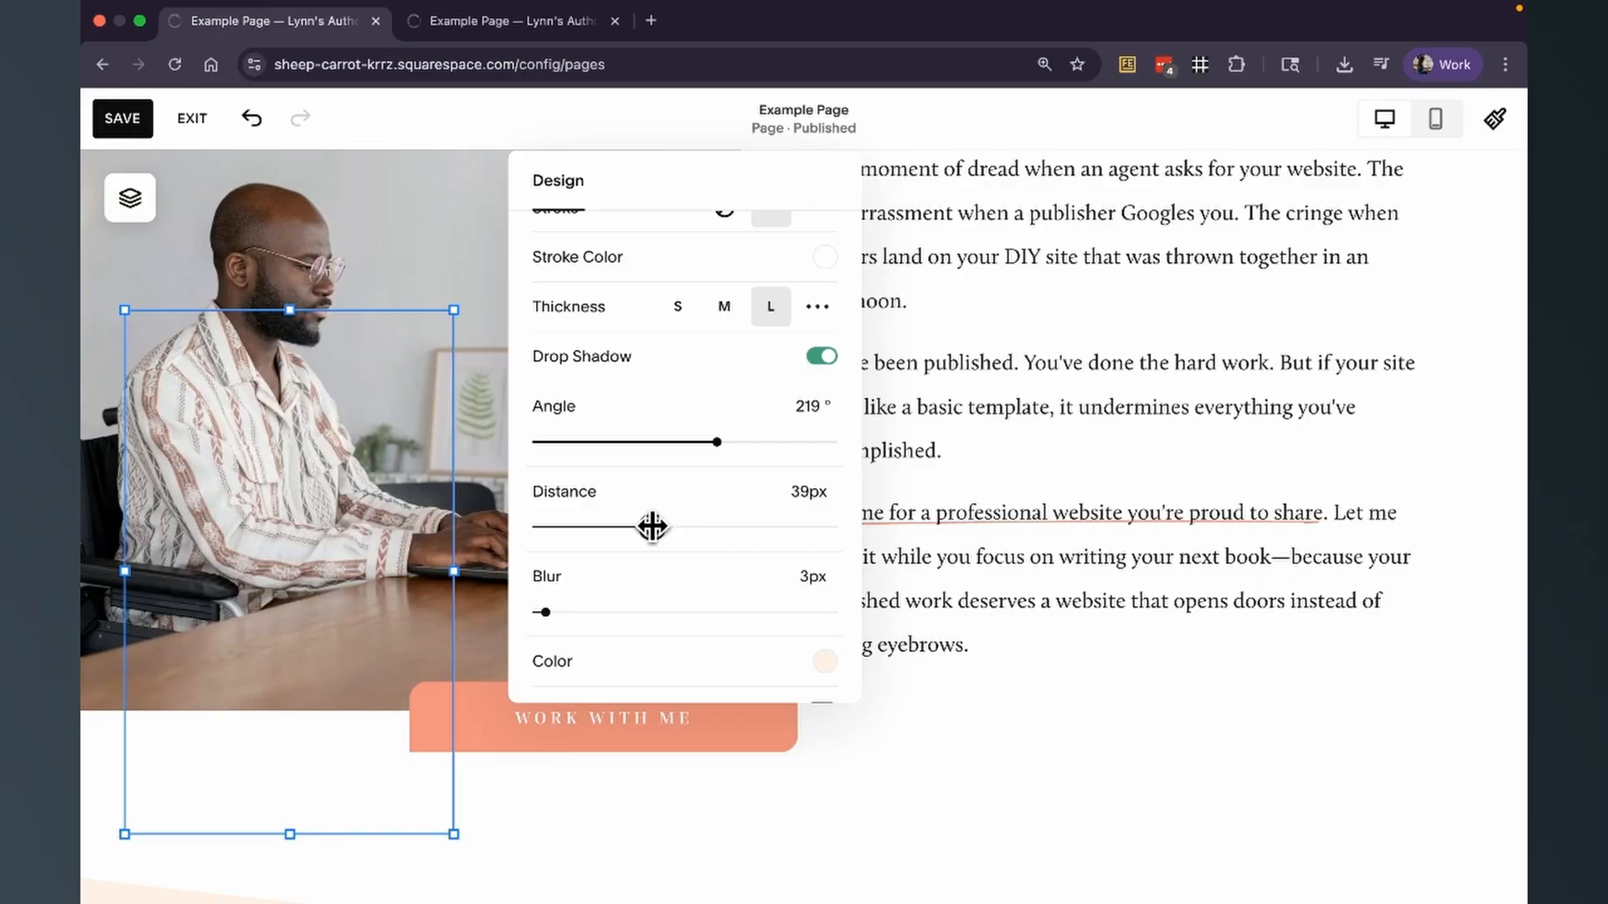
scroll(826, 675, "down", 1)
left_click(972, 772)
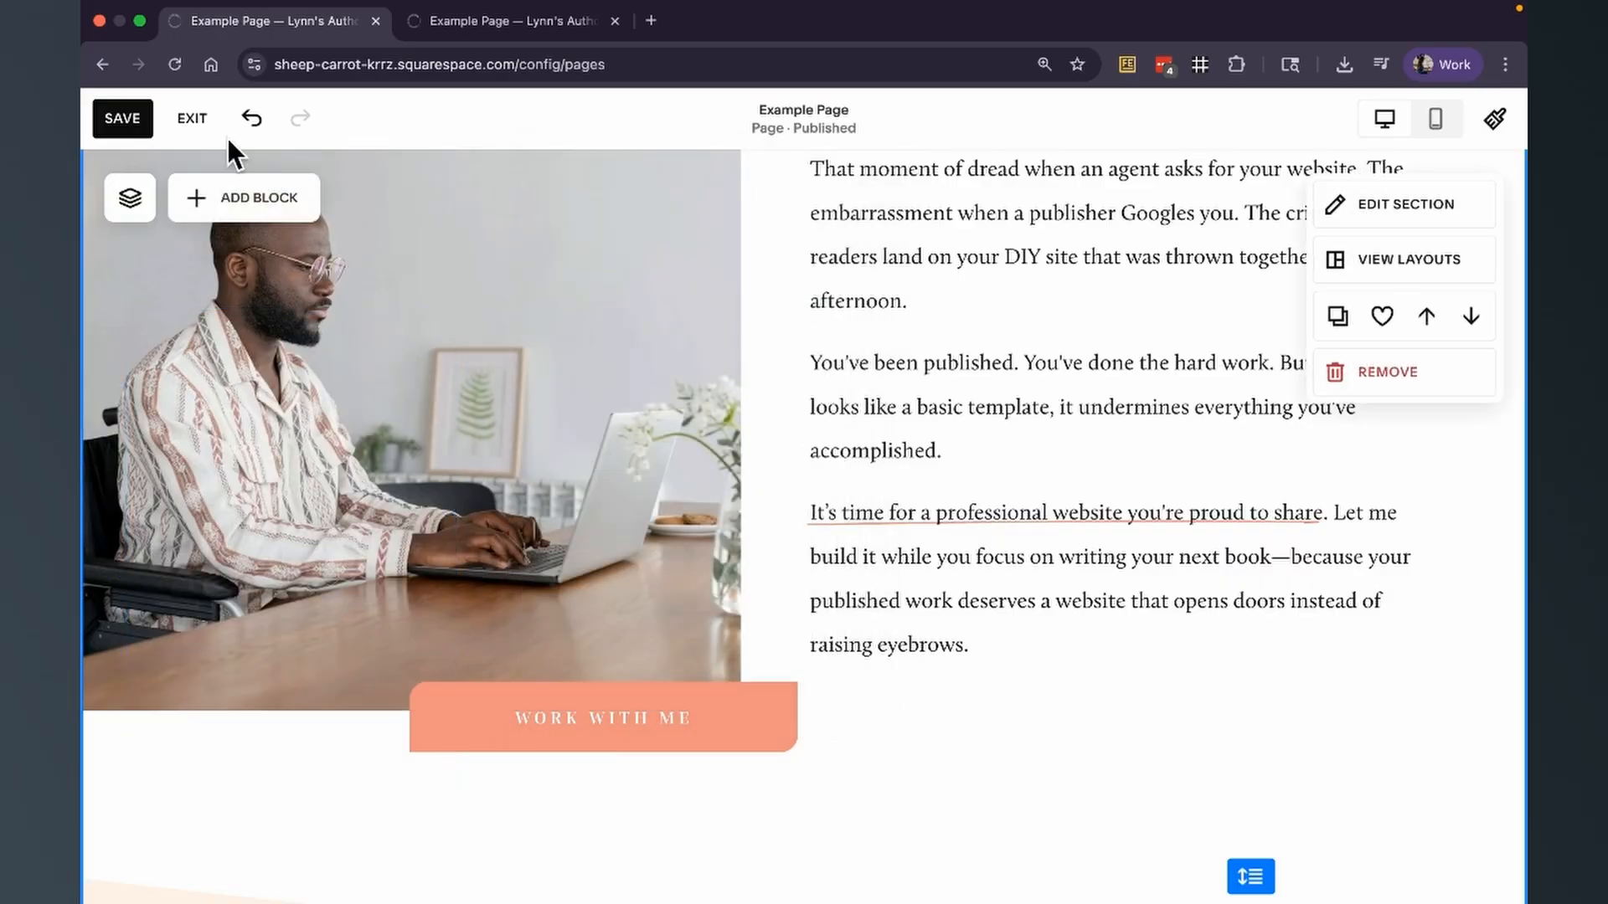
Undo the last drop shadow change and reopen the diamond's design settings.
left_click(248, 470)
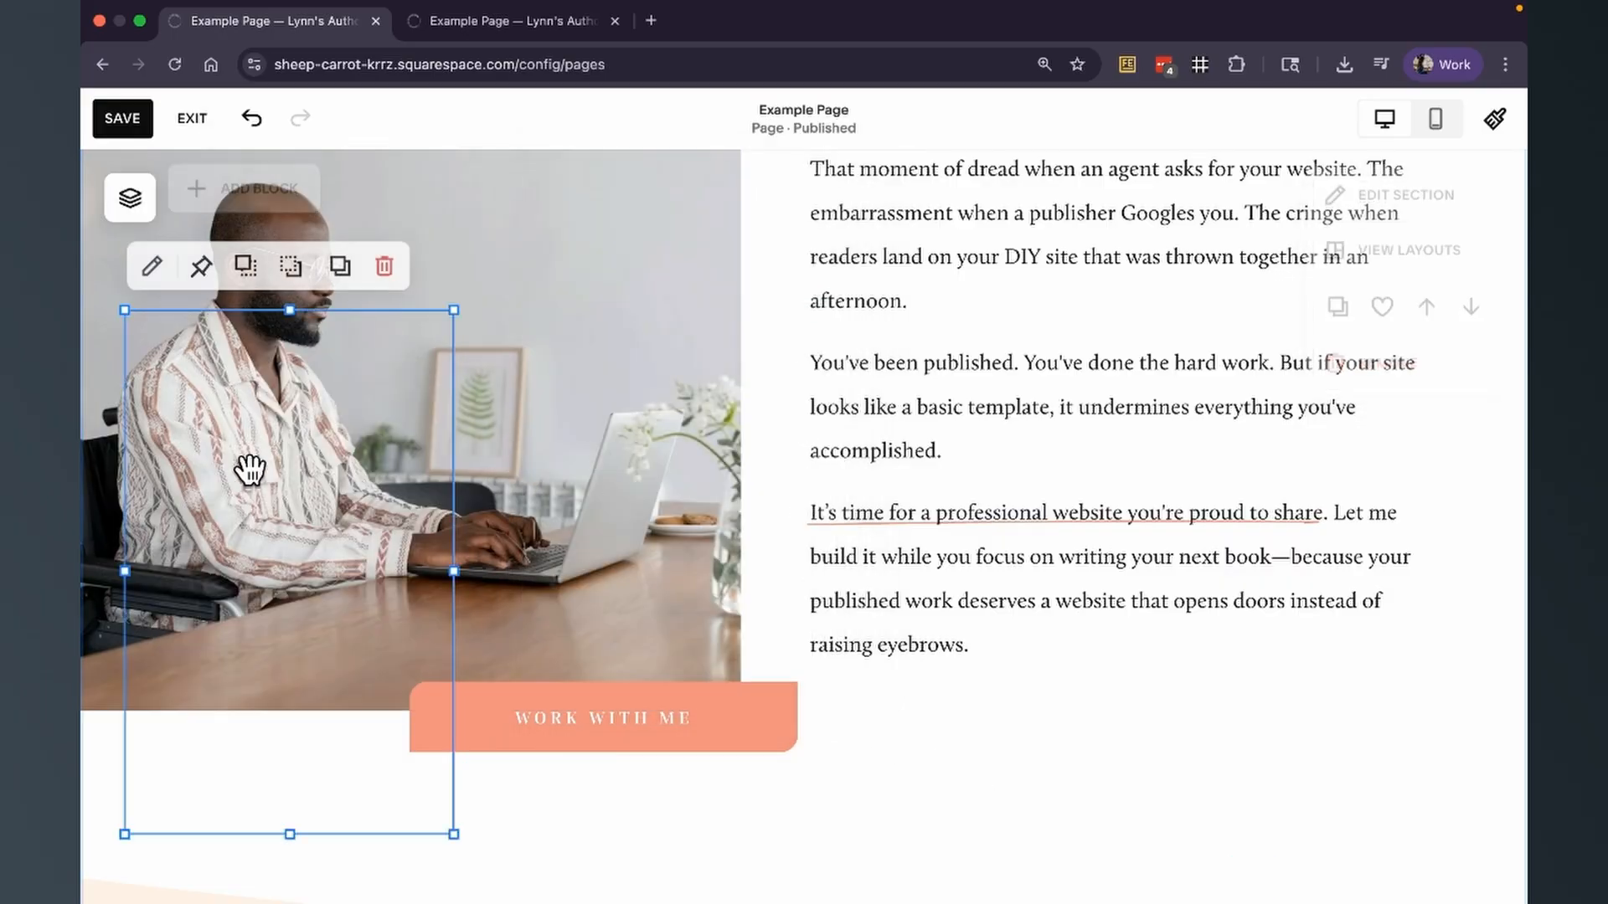
left_click(252, 121)
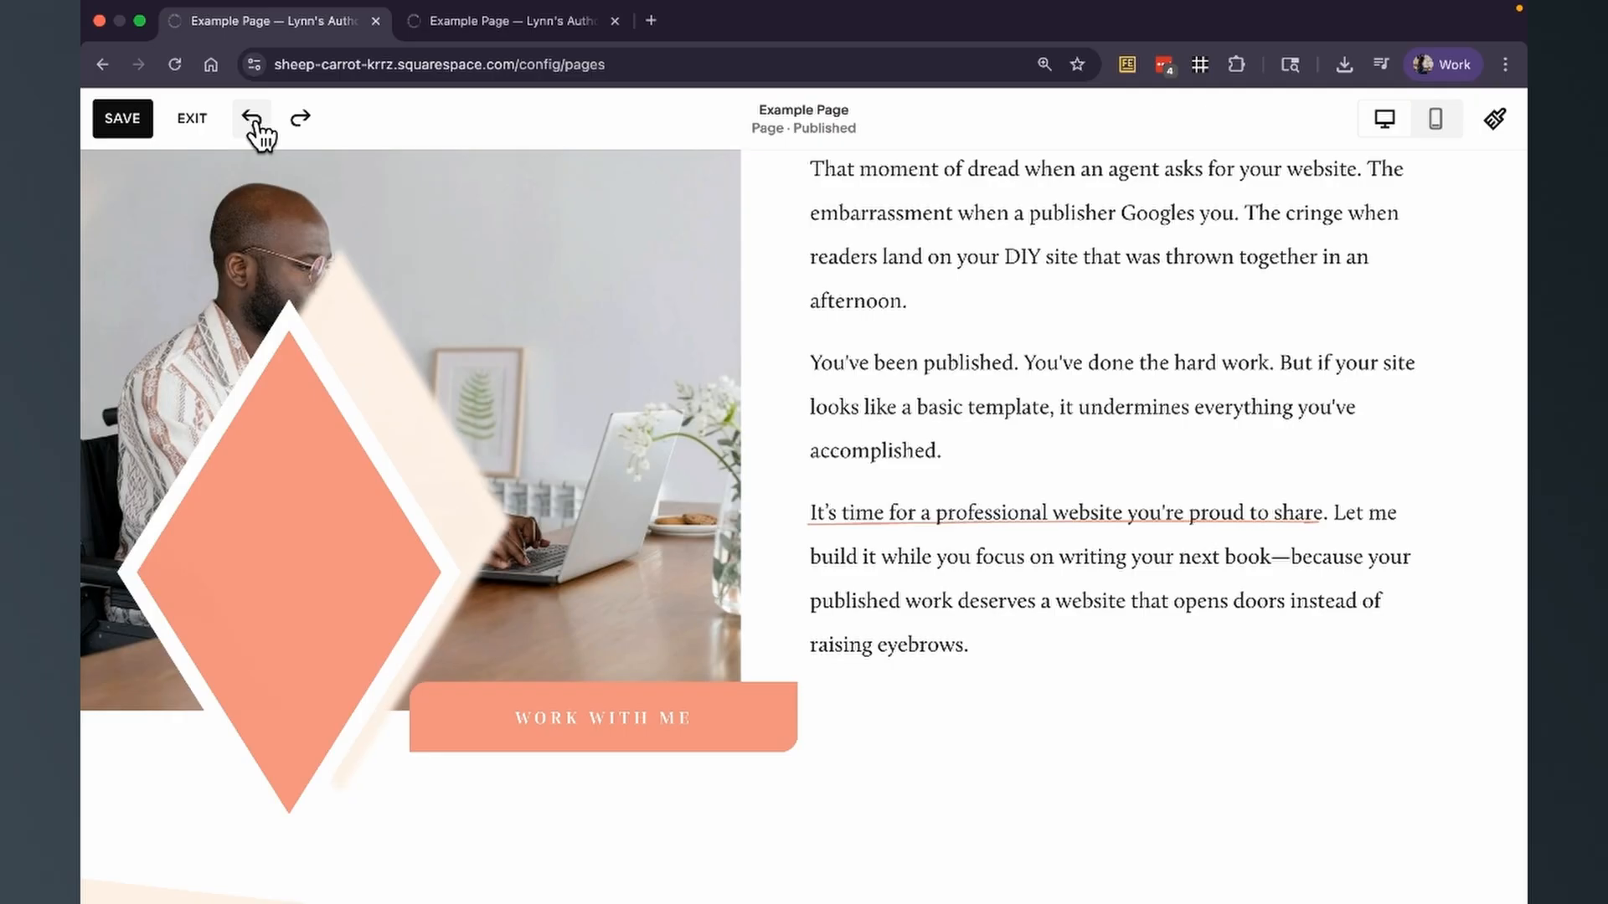
left_click(256, 398)
left_click(158, 279)
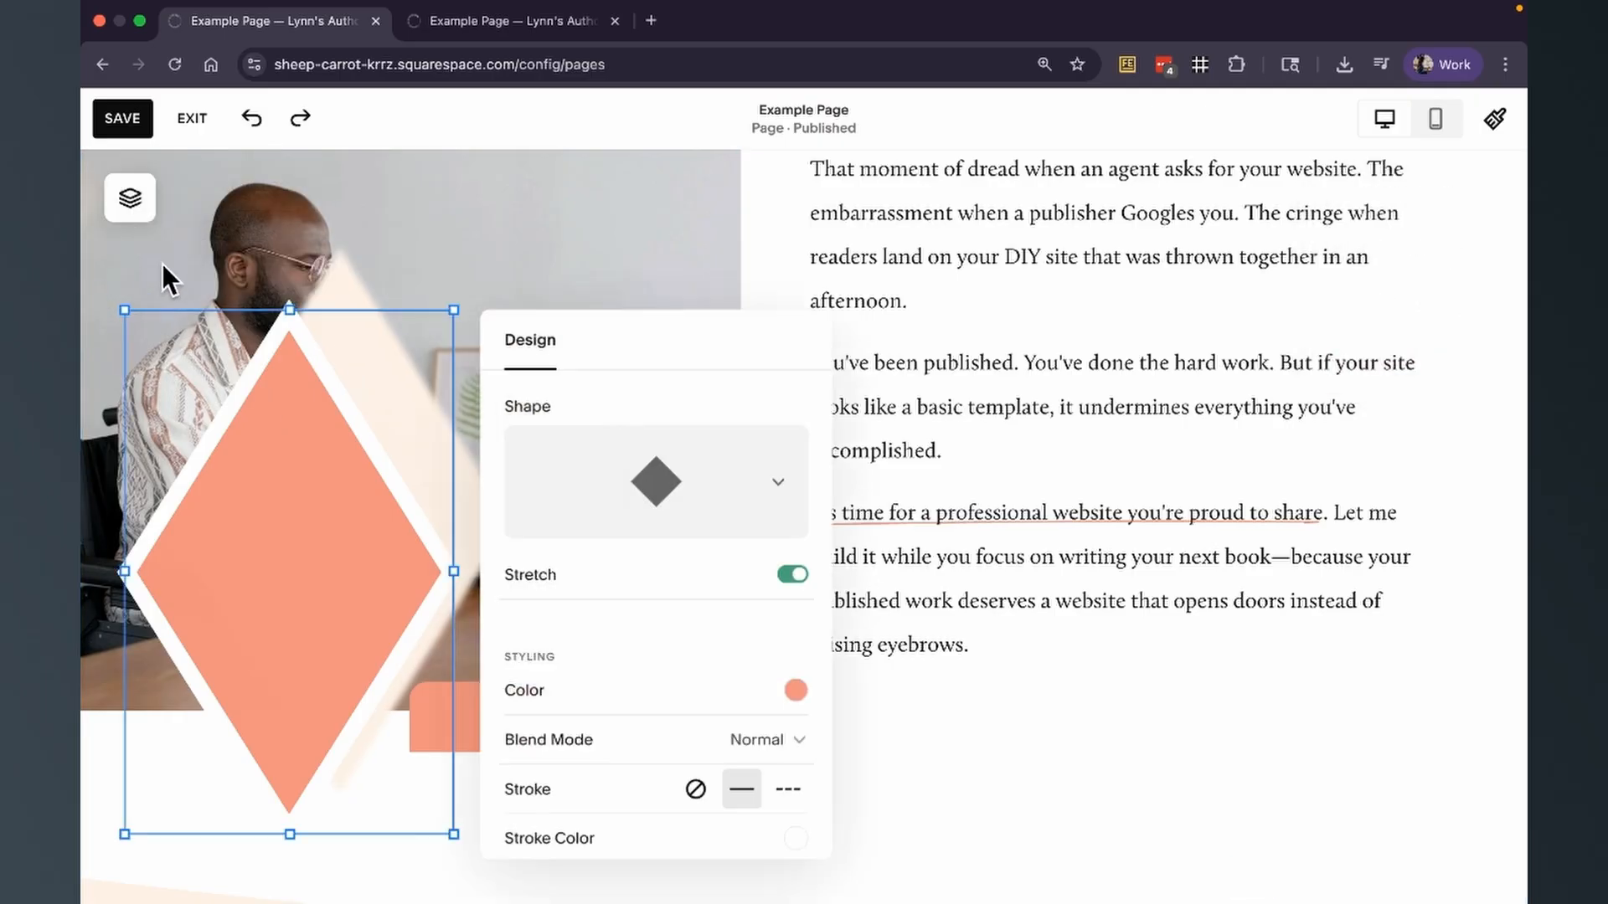
Enable the diamond's own blur effect and reduce the blur amount to near the minimum.
scroll(744, 628, "down", 5)
scroll(750, 637, "down", 1)
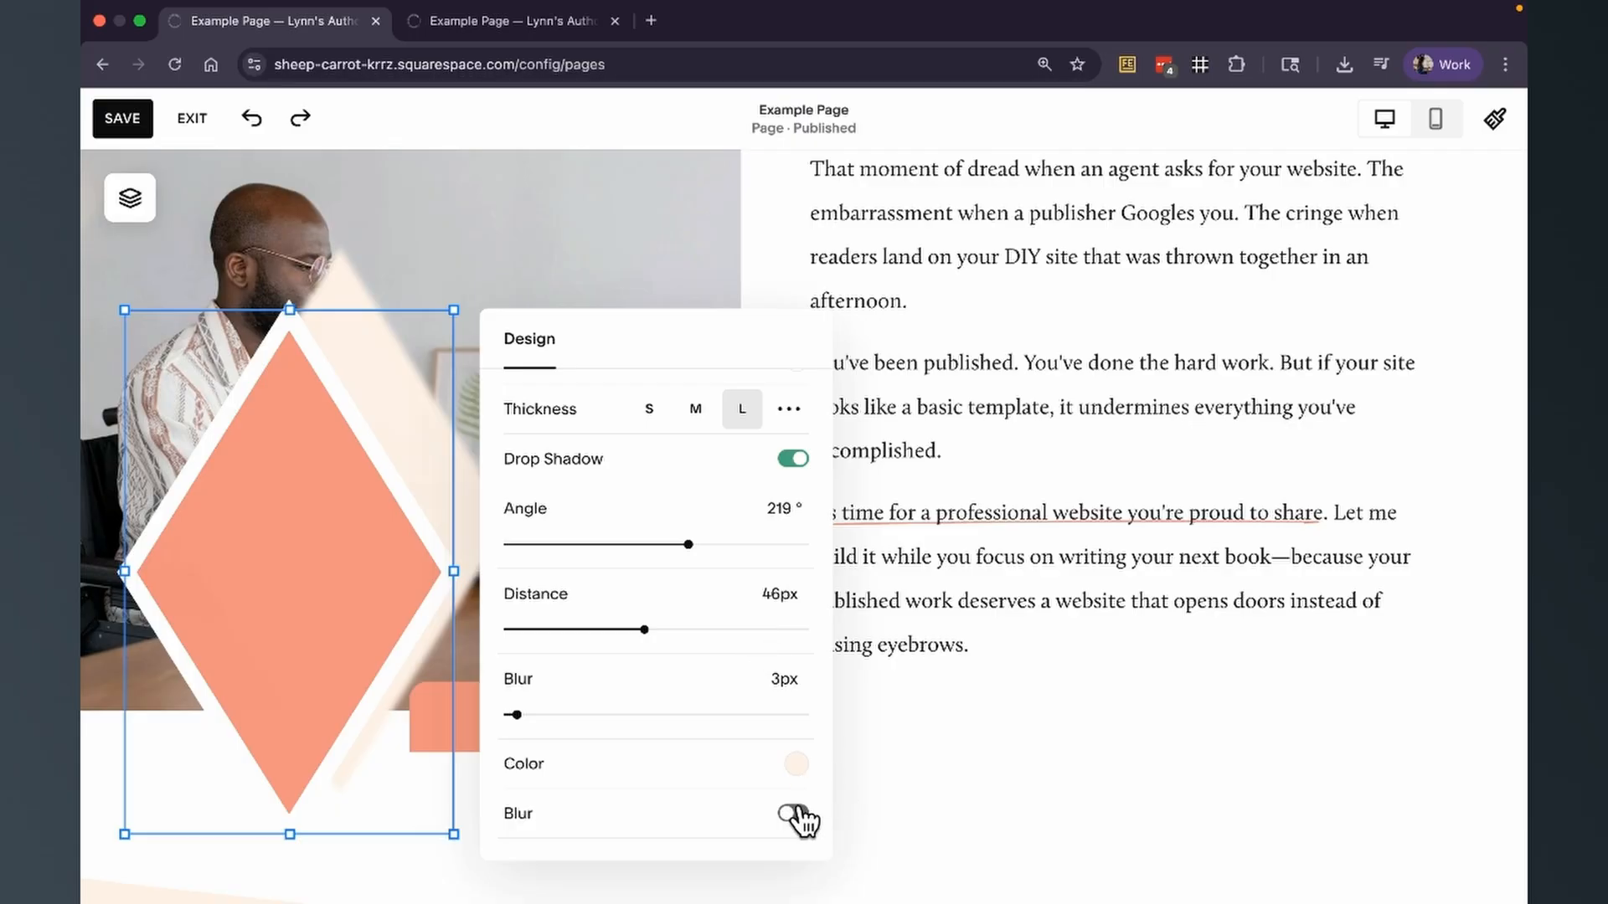
left_click(793, 813)
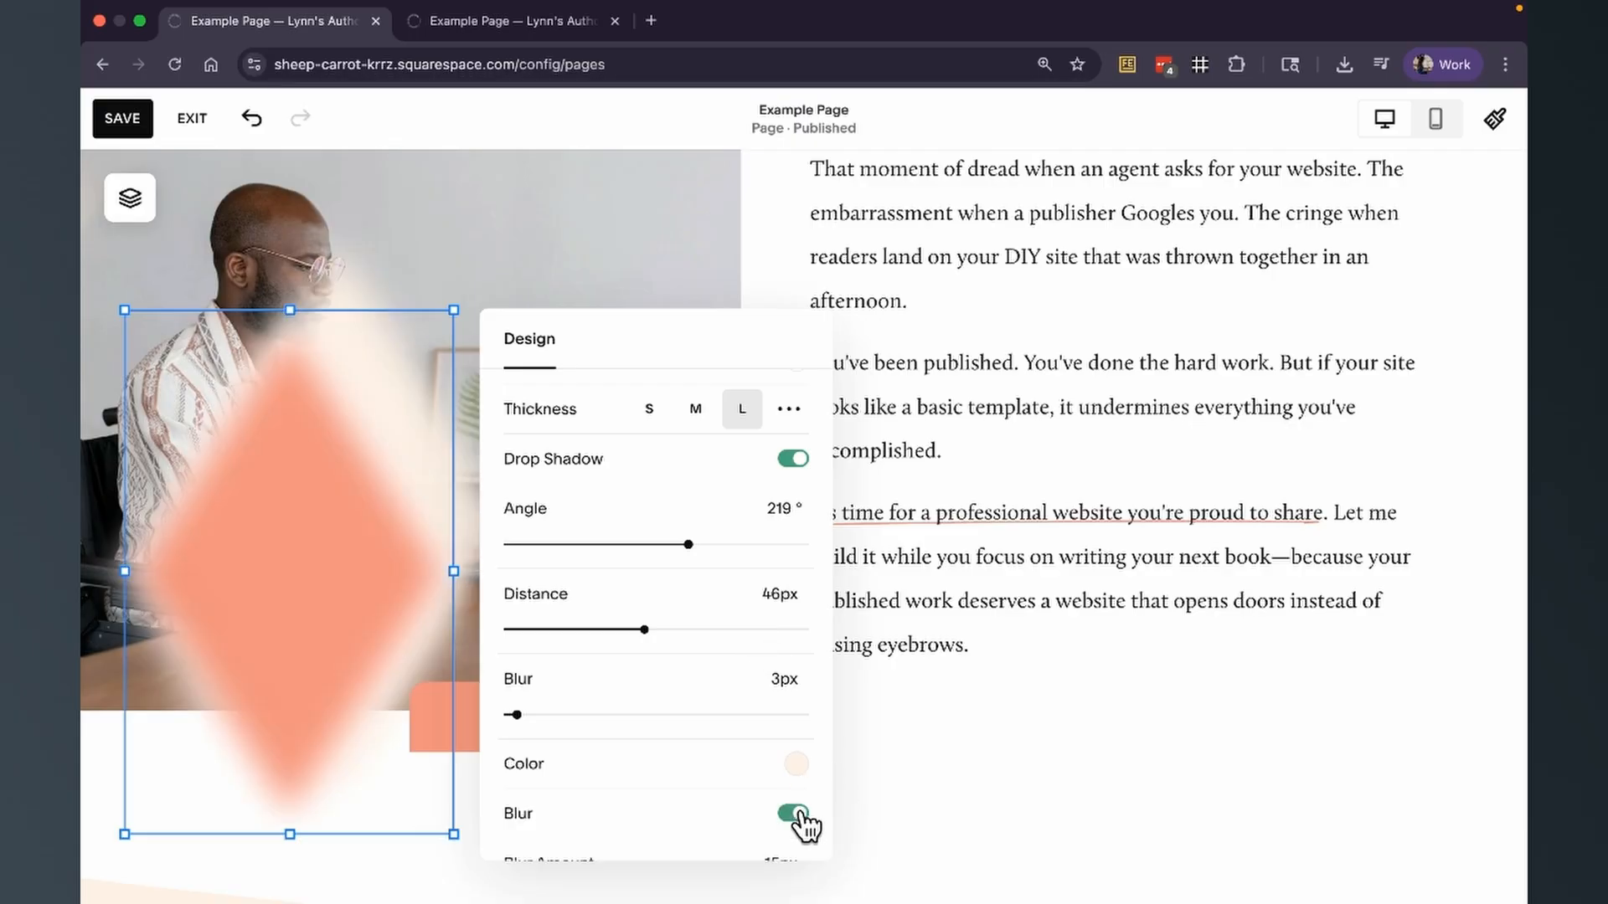
scroll(804, 825, "down", 2)
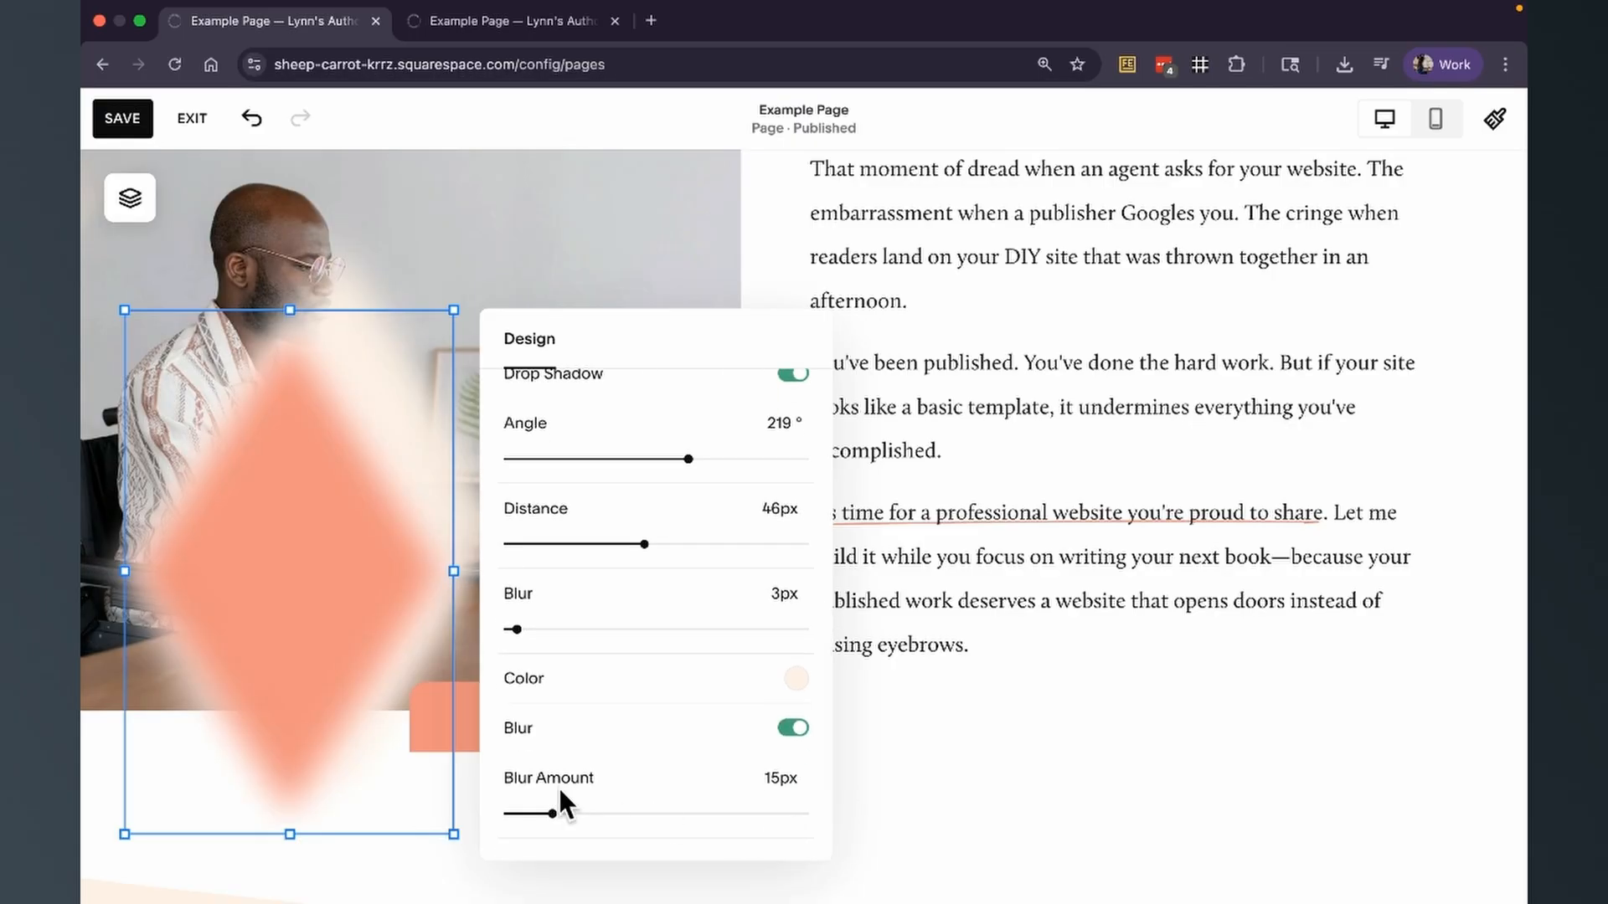
left_click_drag(556, 809, 516, 813)
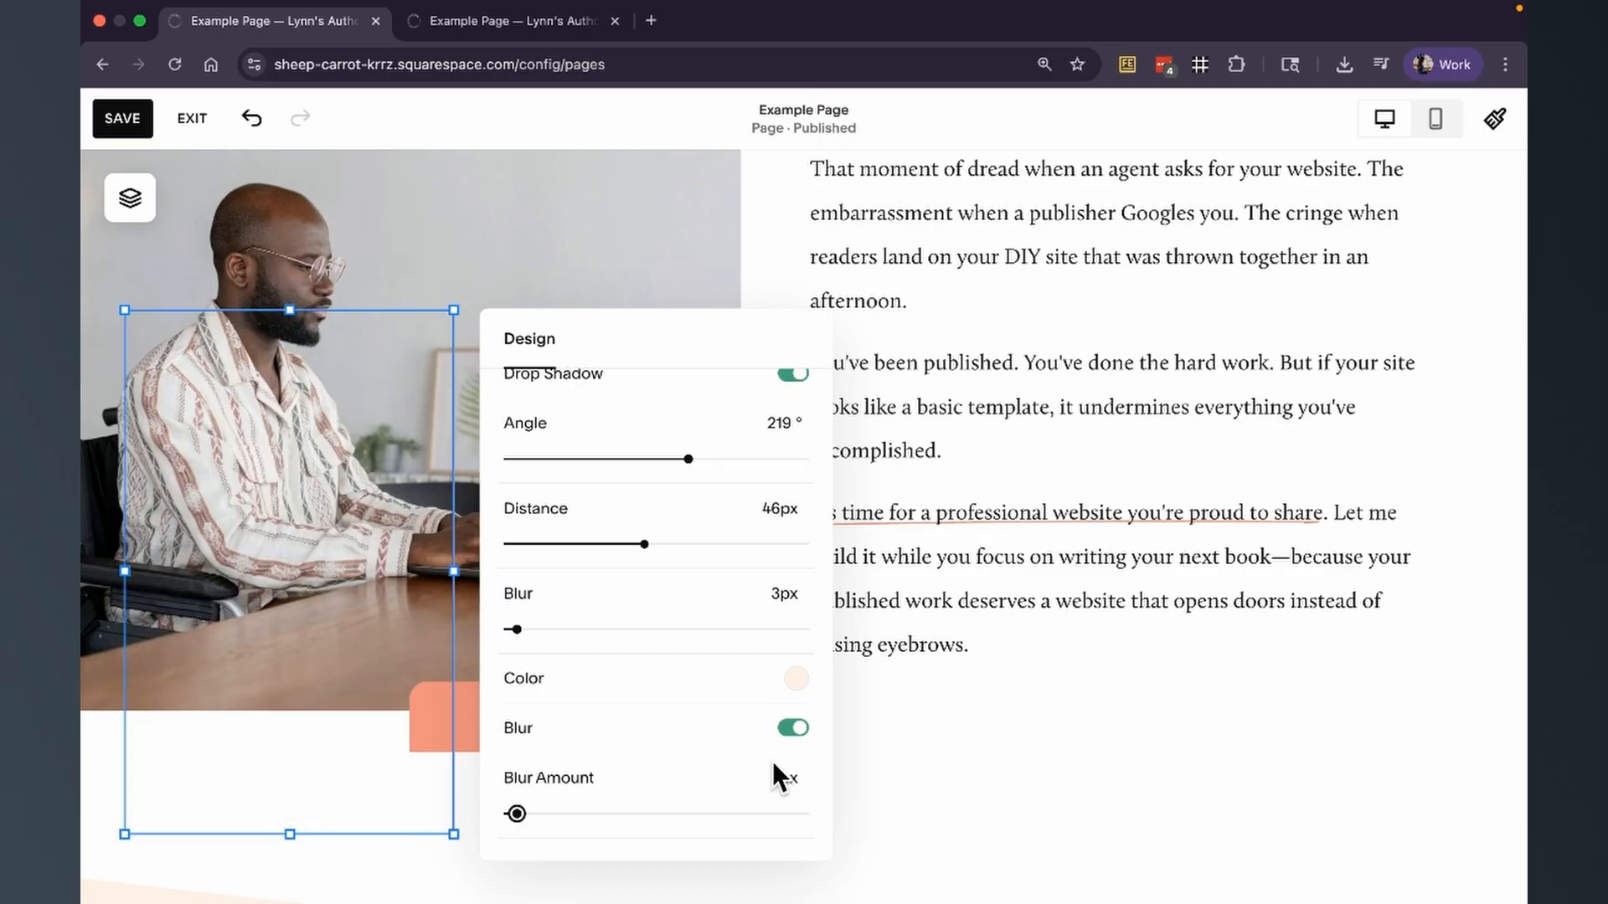
left_click(879, 741)
Add a new Shape block to the section and place it beside the Work With Me button, overlapping the end of the text.
left_click(272, 195)
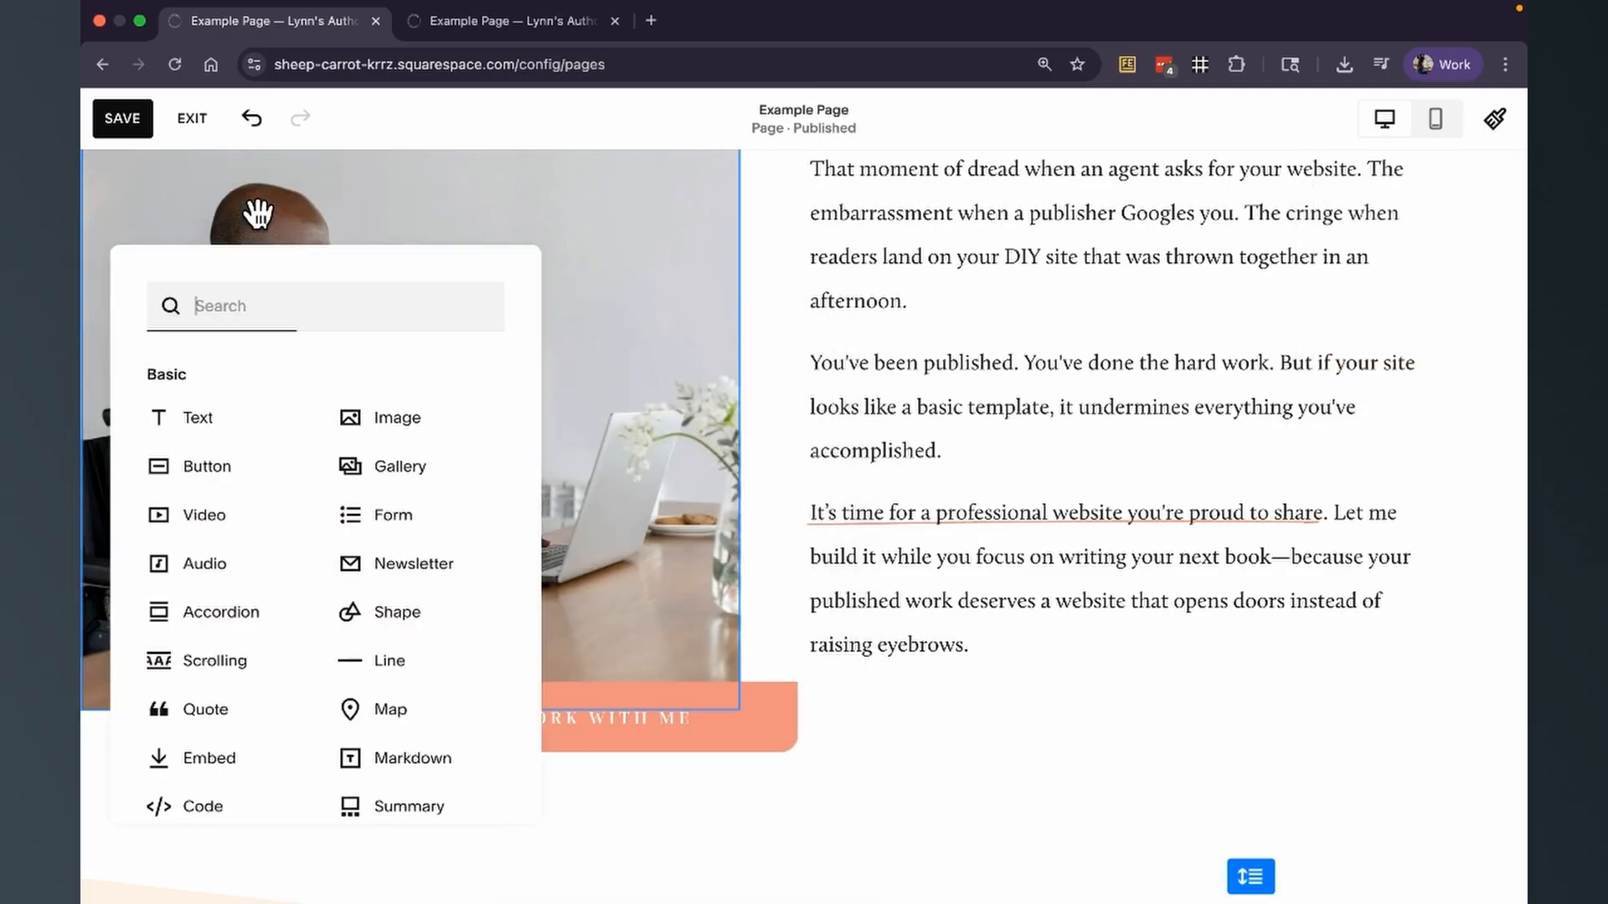
type("shape")
left_click(191, 377)
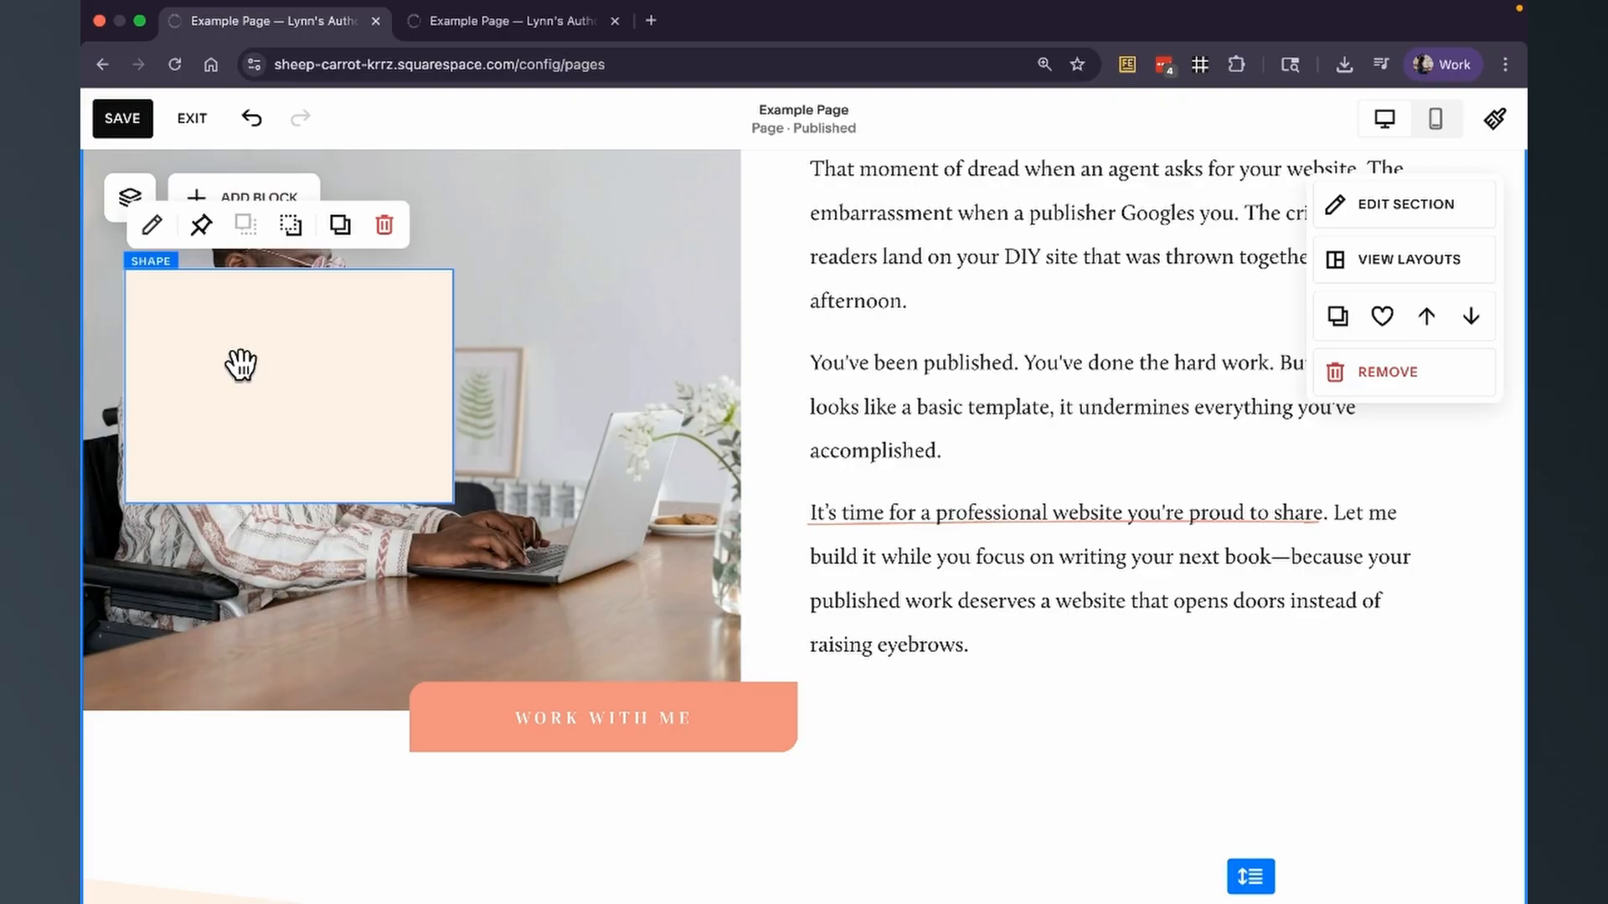
left_click_drag(244, 363, 929, 663)
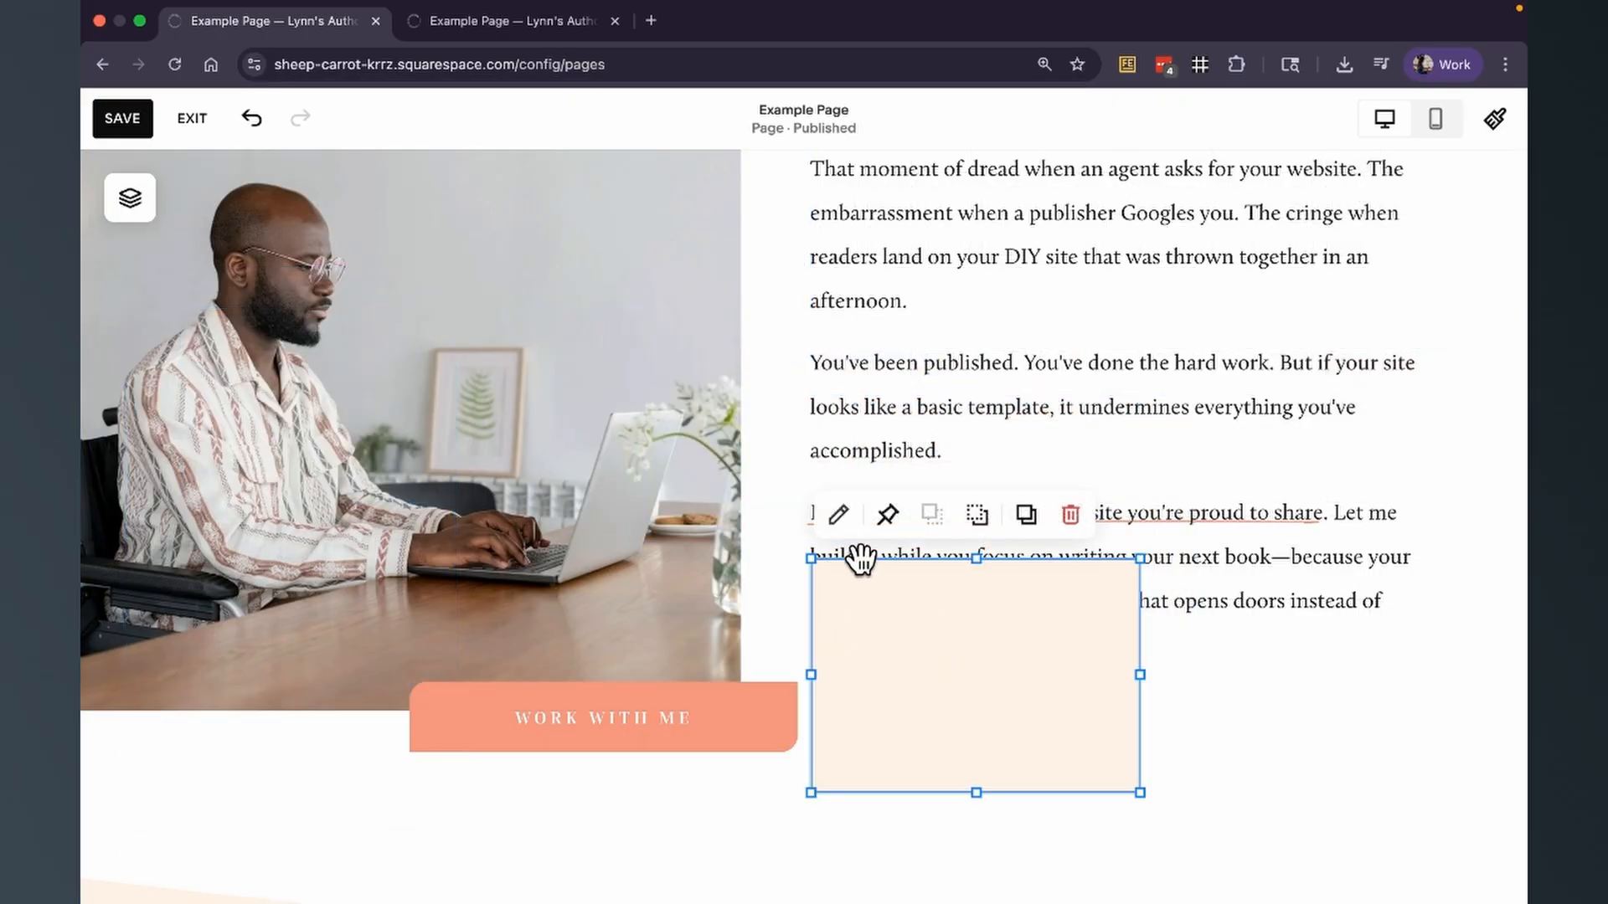
Move the new rectangle over the photo's right edge and enlarge it from its top-left corner, with its design settings open.
left_click(839, 514)
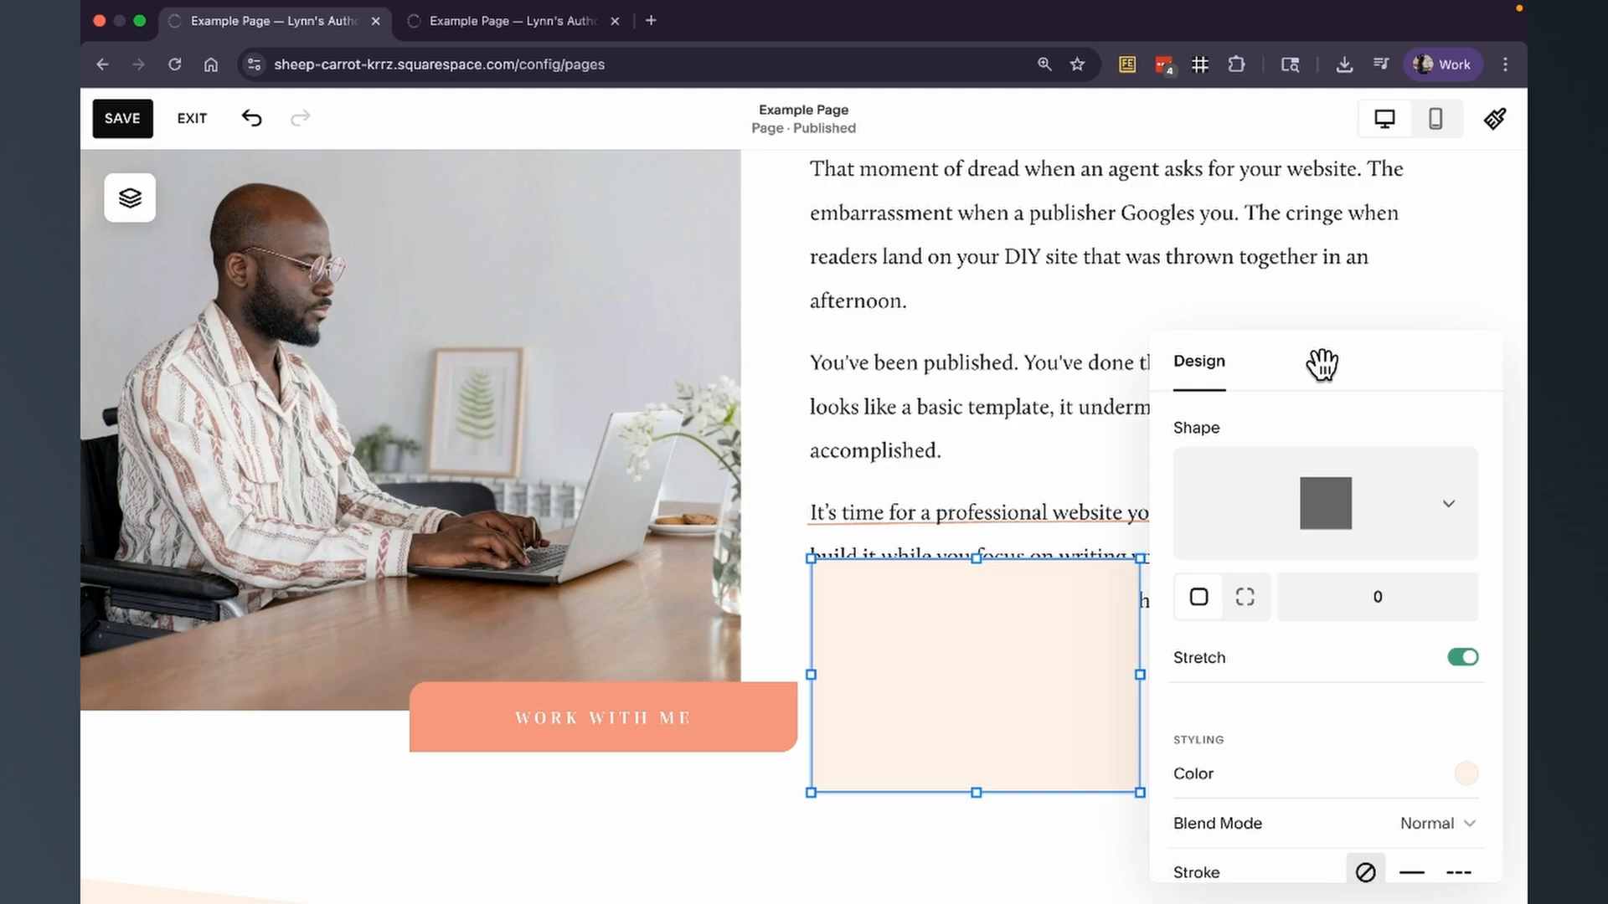
left_click_drag(1322, 367, 1317, 277)
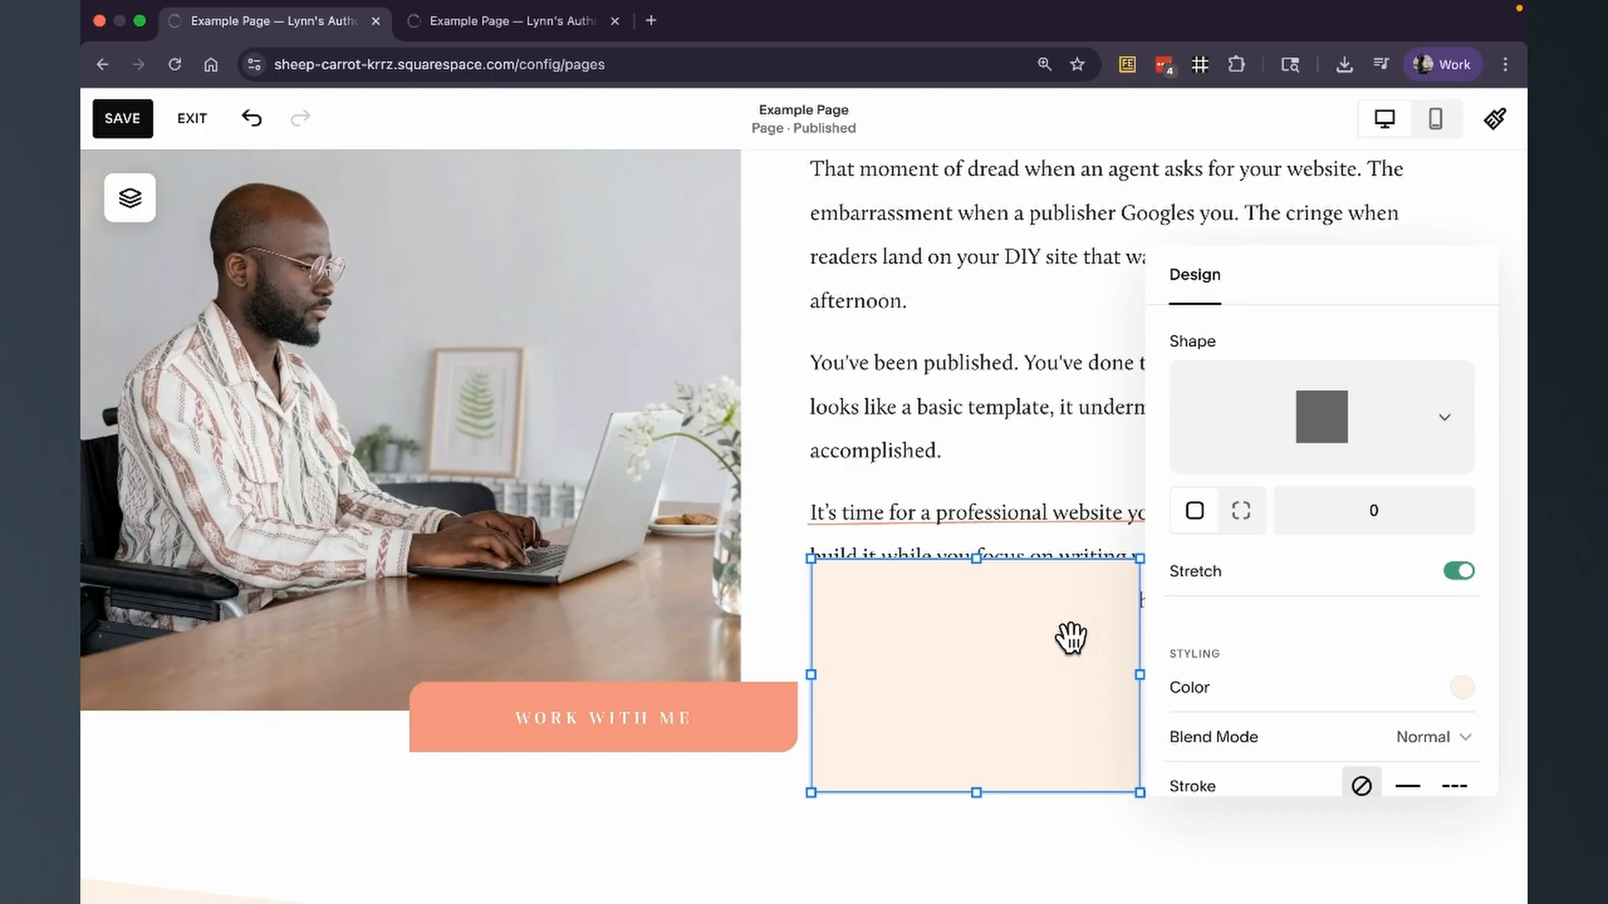
left_click_drag(1070, 639, 823, 485)
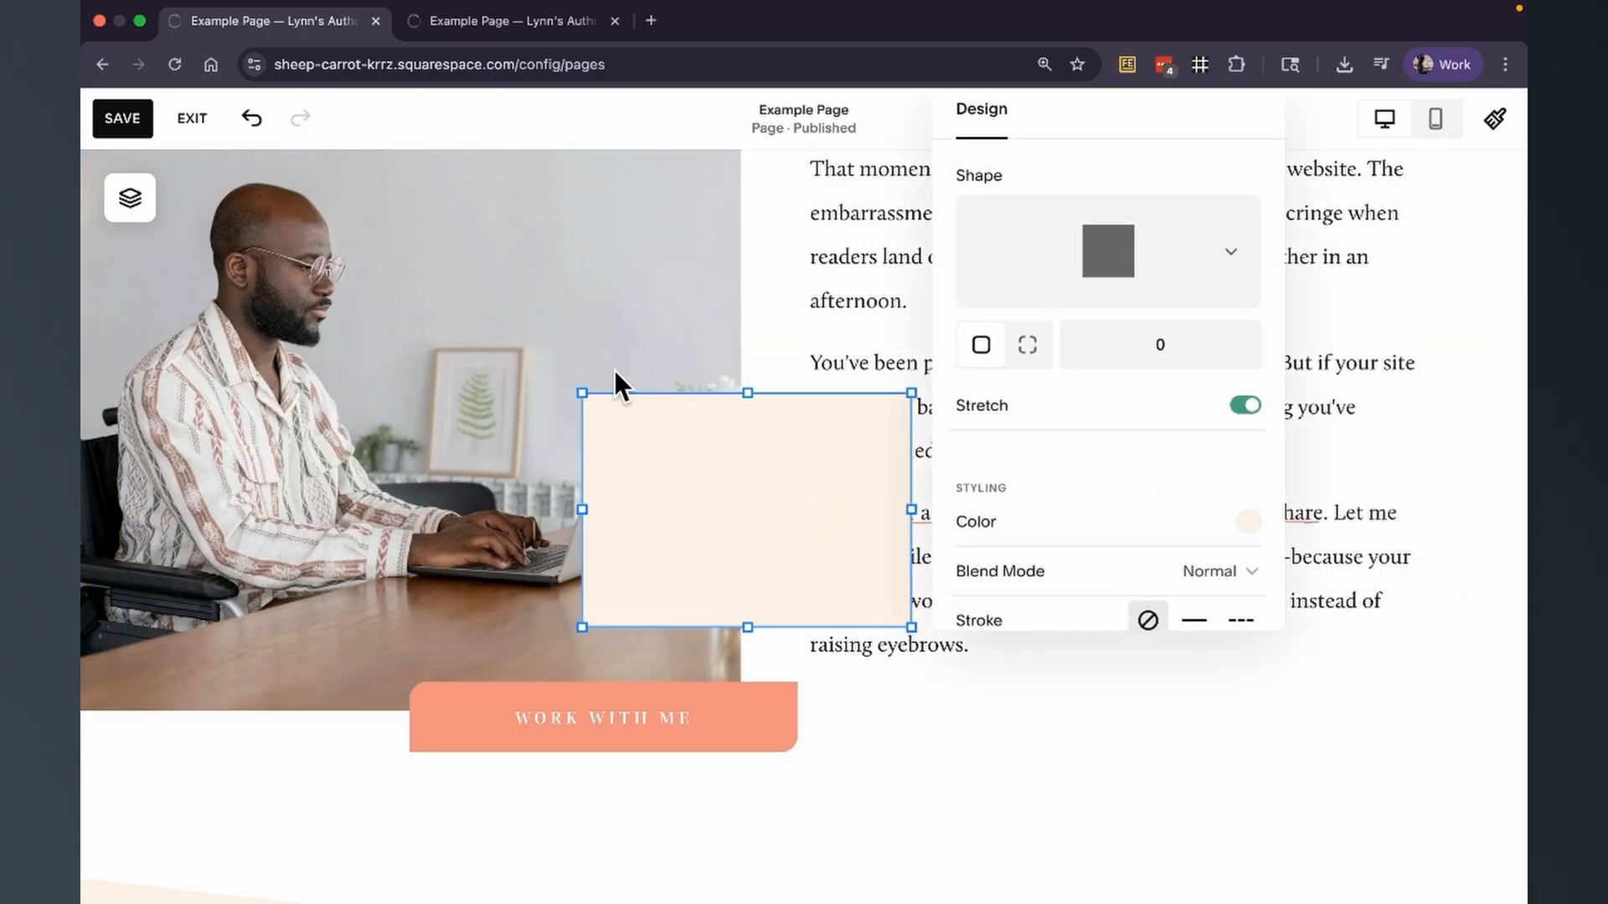
left_click_drag(582, 392, 525, 309)
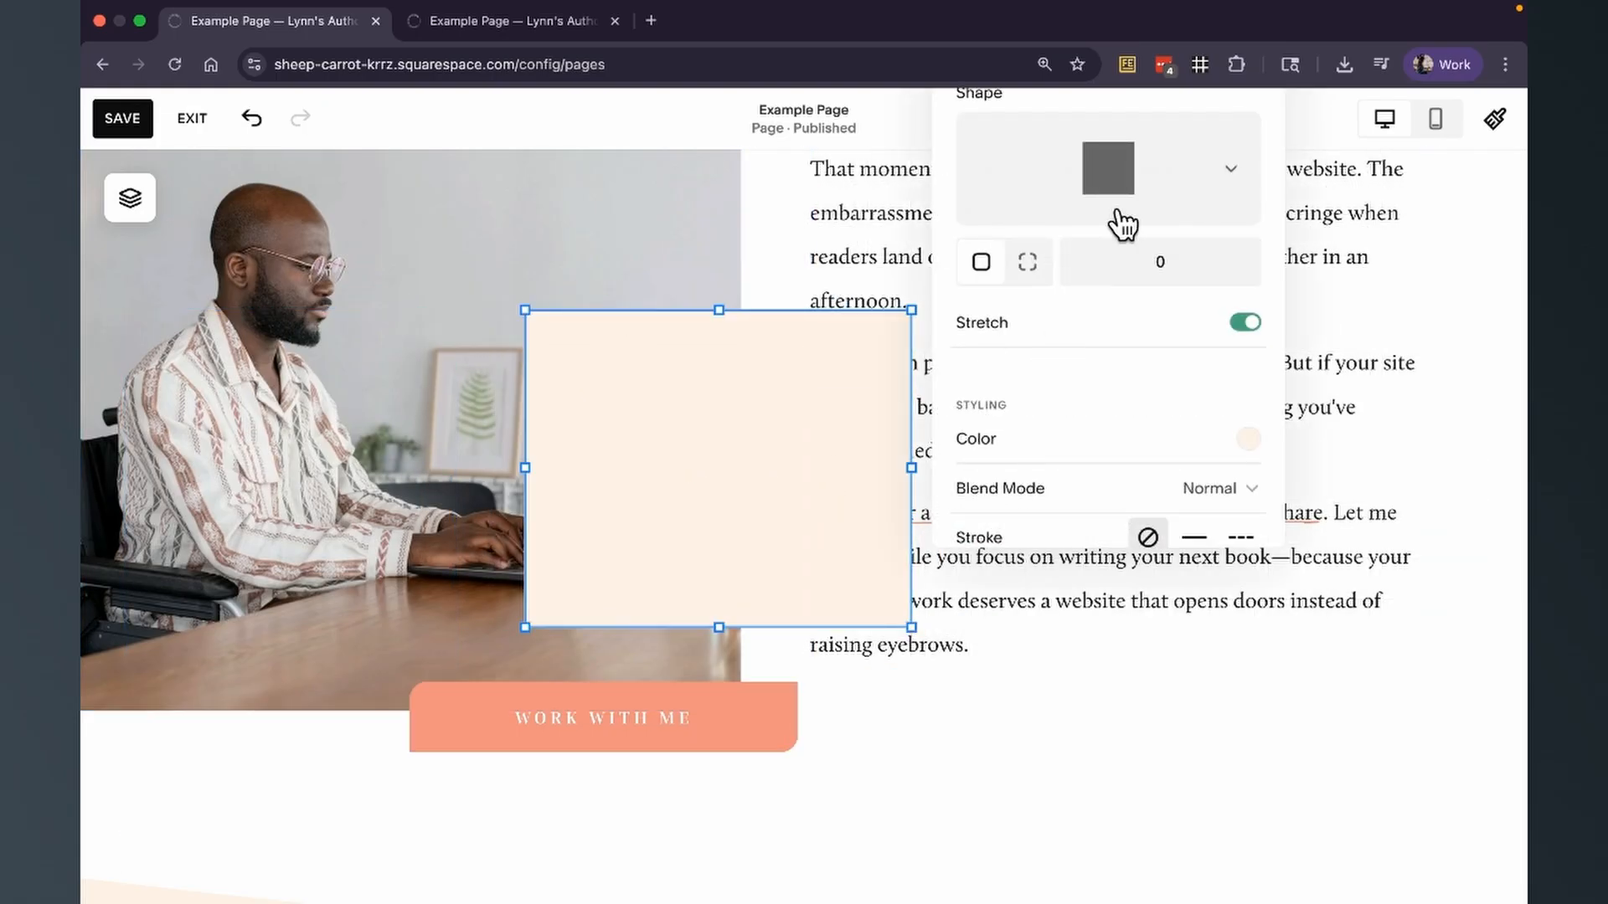
Set the rectangle's corner radius to 90 for all corners.
left_click(934, 656)
left_click(606, 346)
left_click(554, 268)
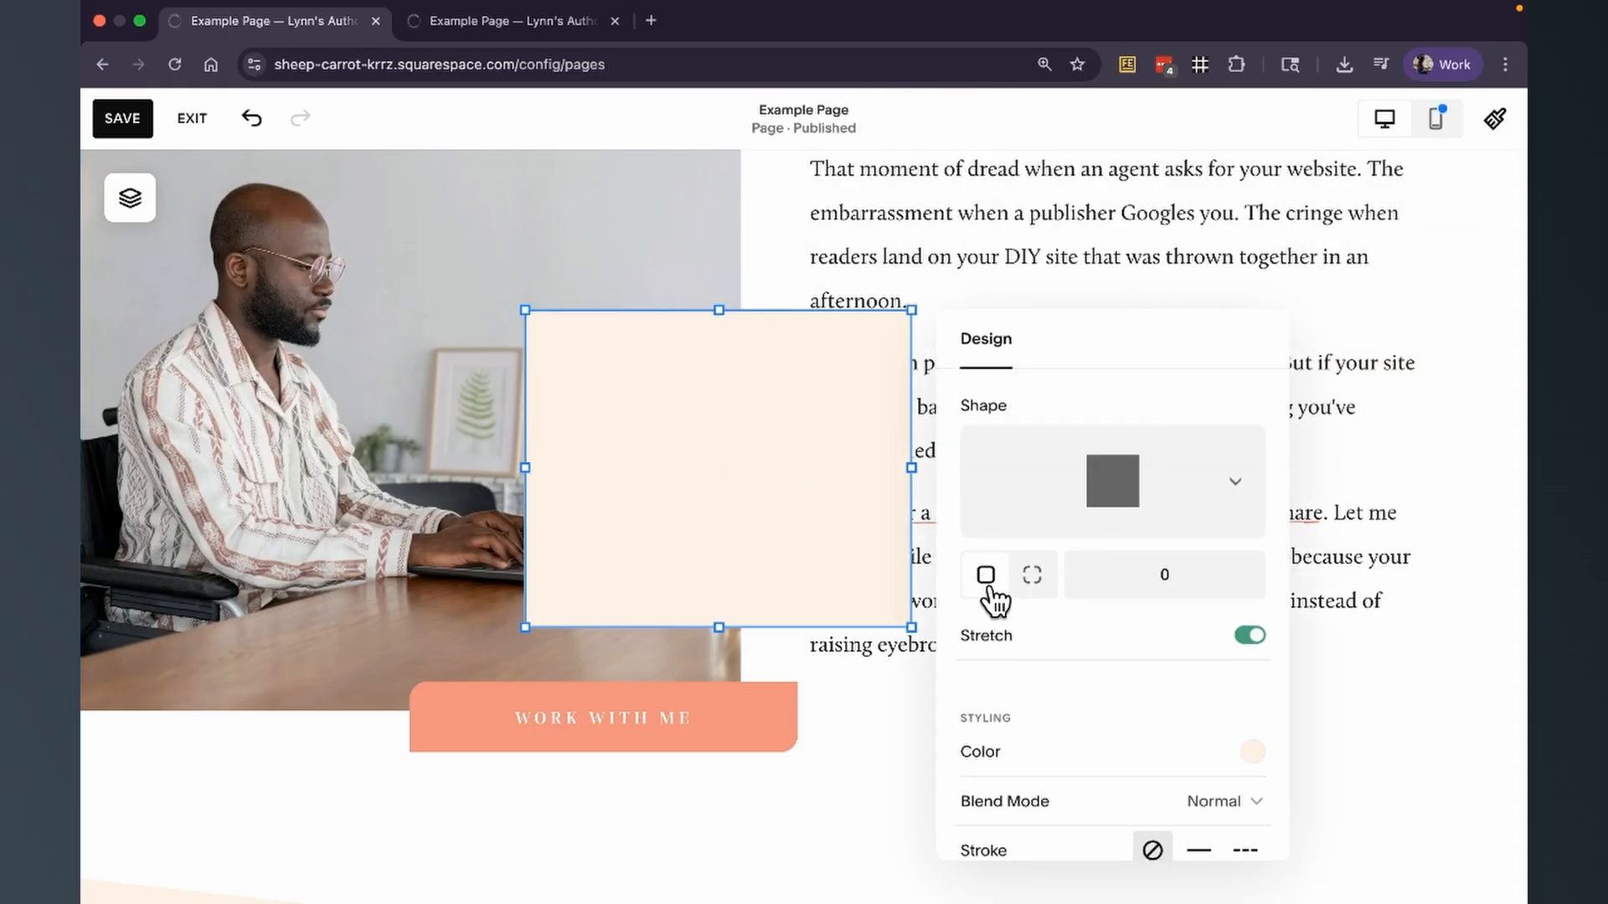
left_click(1193, 597)
type("9")
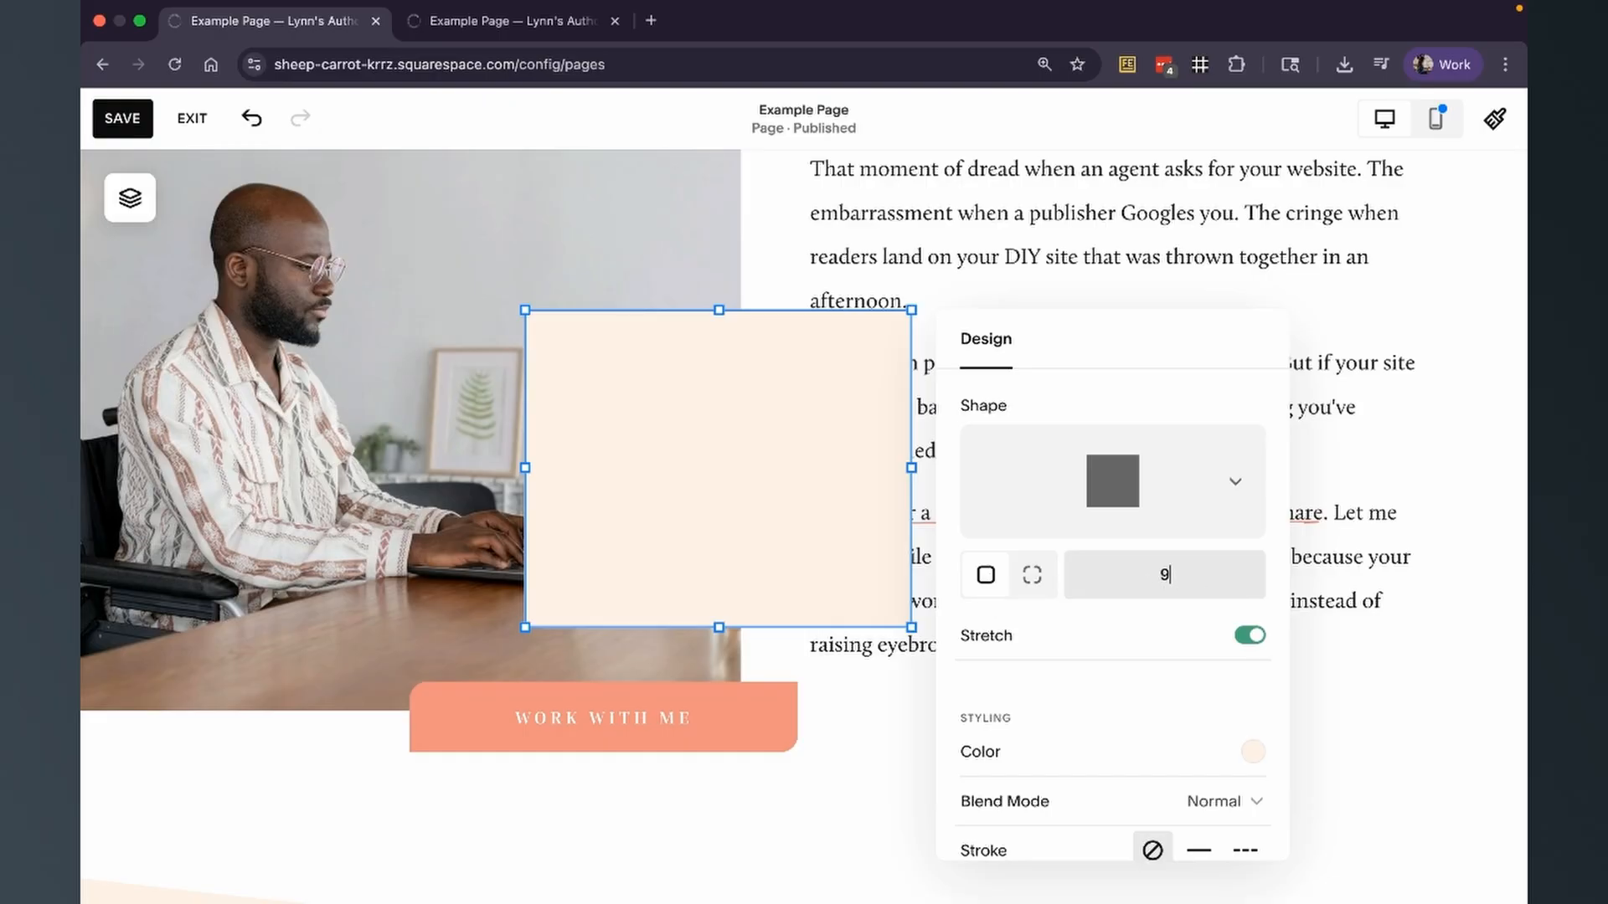
type("0")
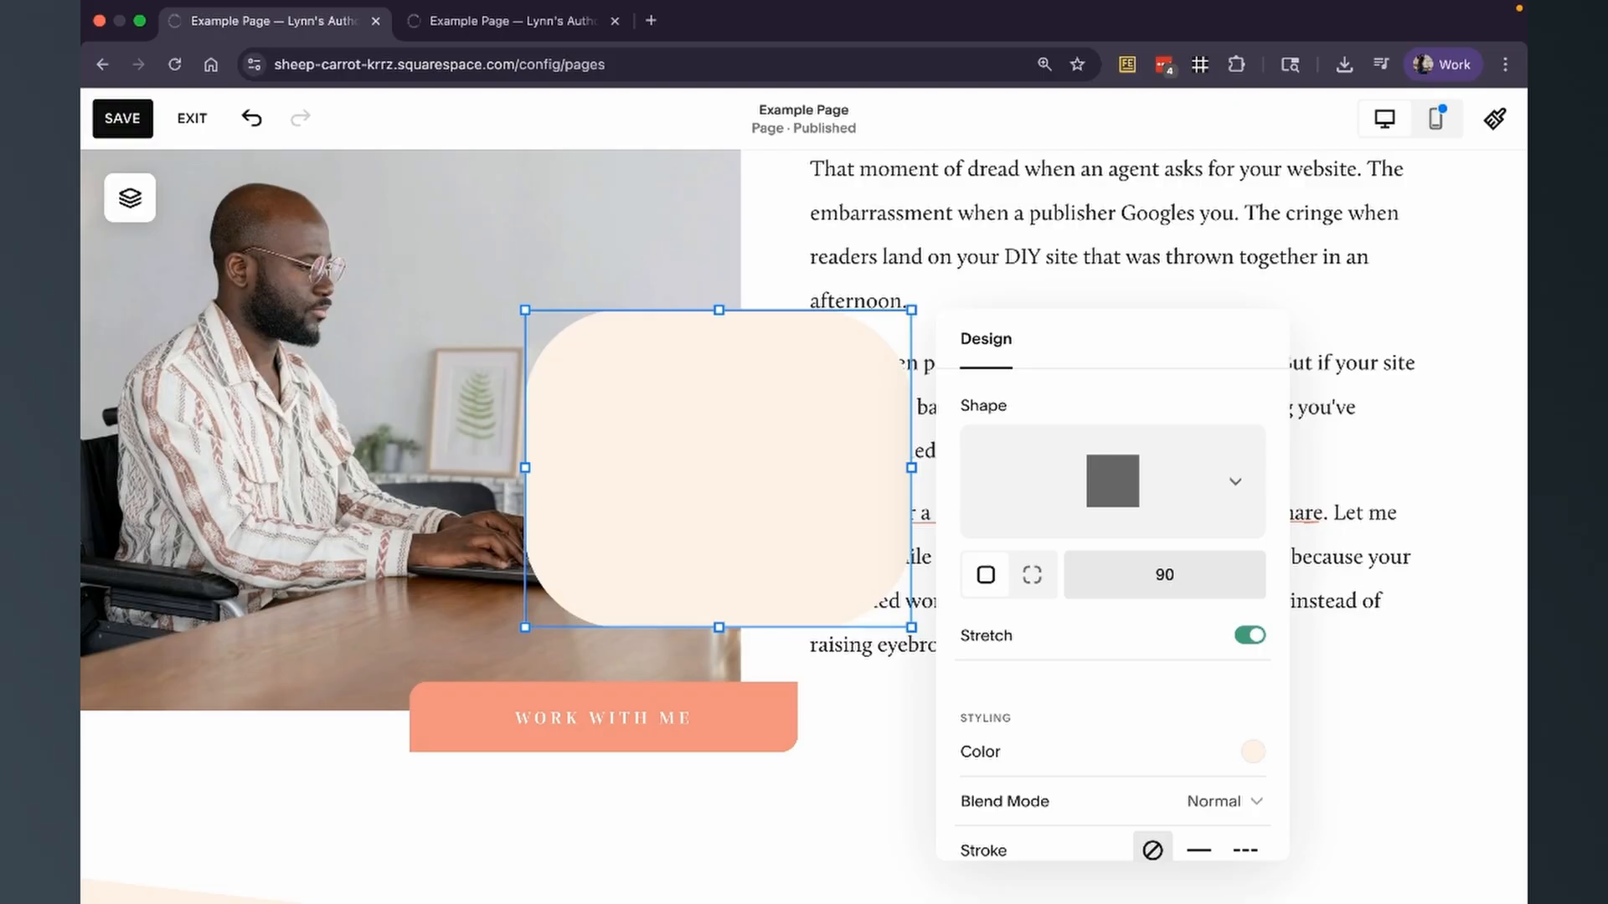
Switch the rectangle to individual corner radii and set the bottom-left and top-left corners to 35.
left_click(1037, 578)
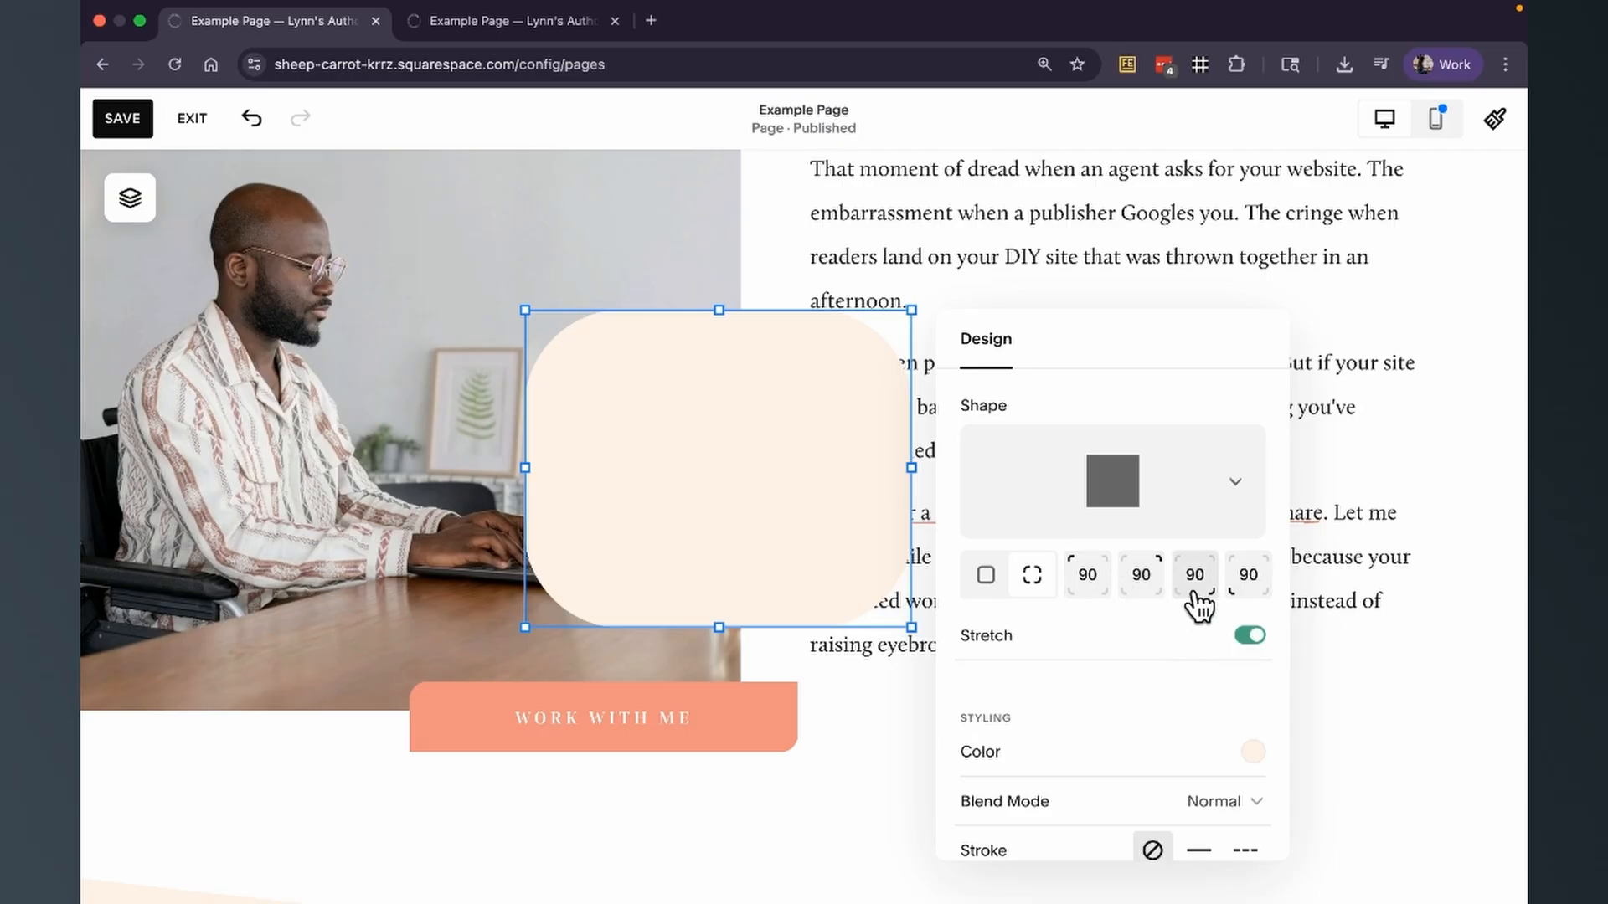
key("BackSpace")
type("0")
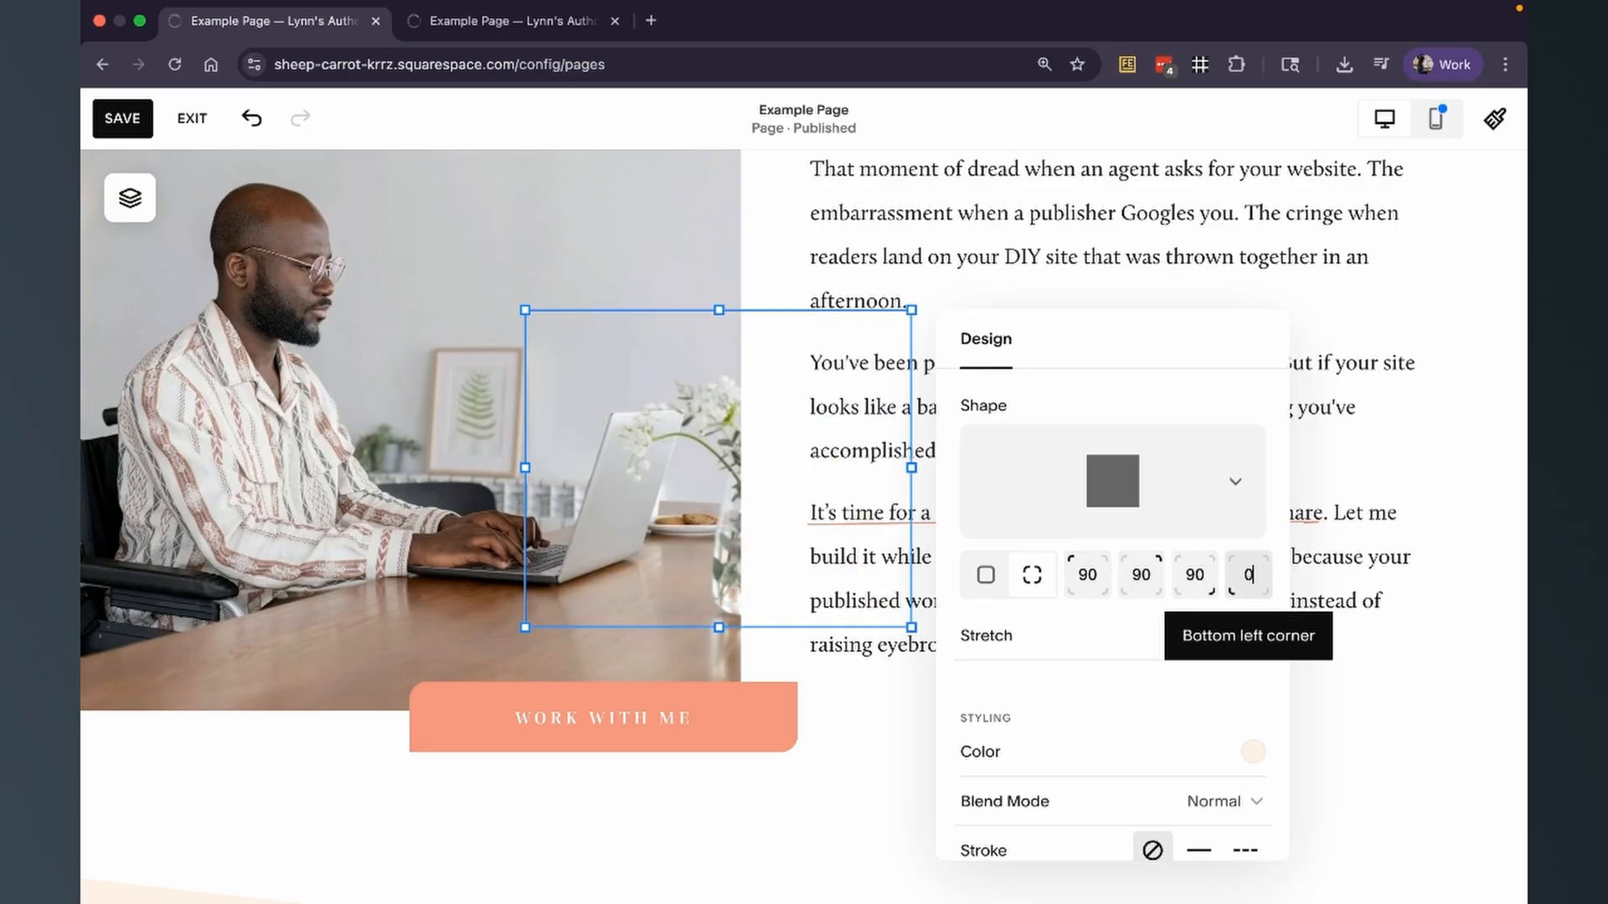
type("5")
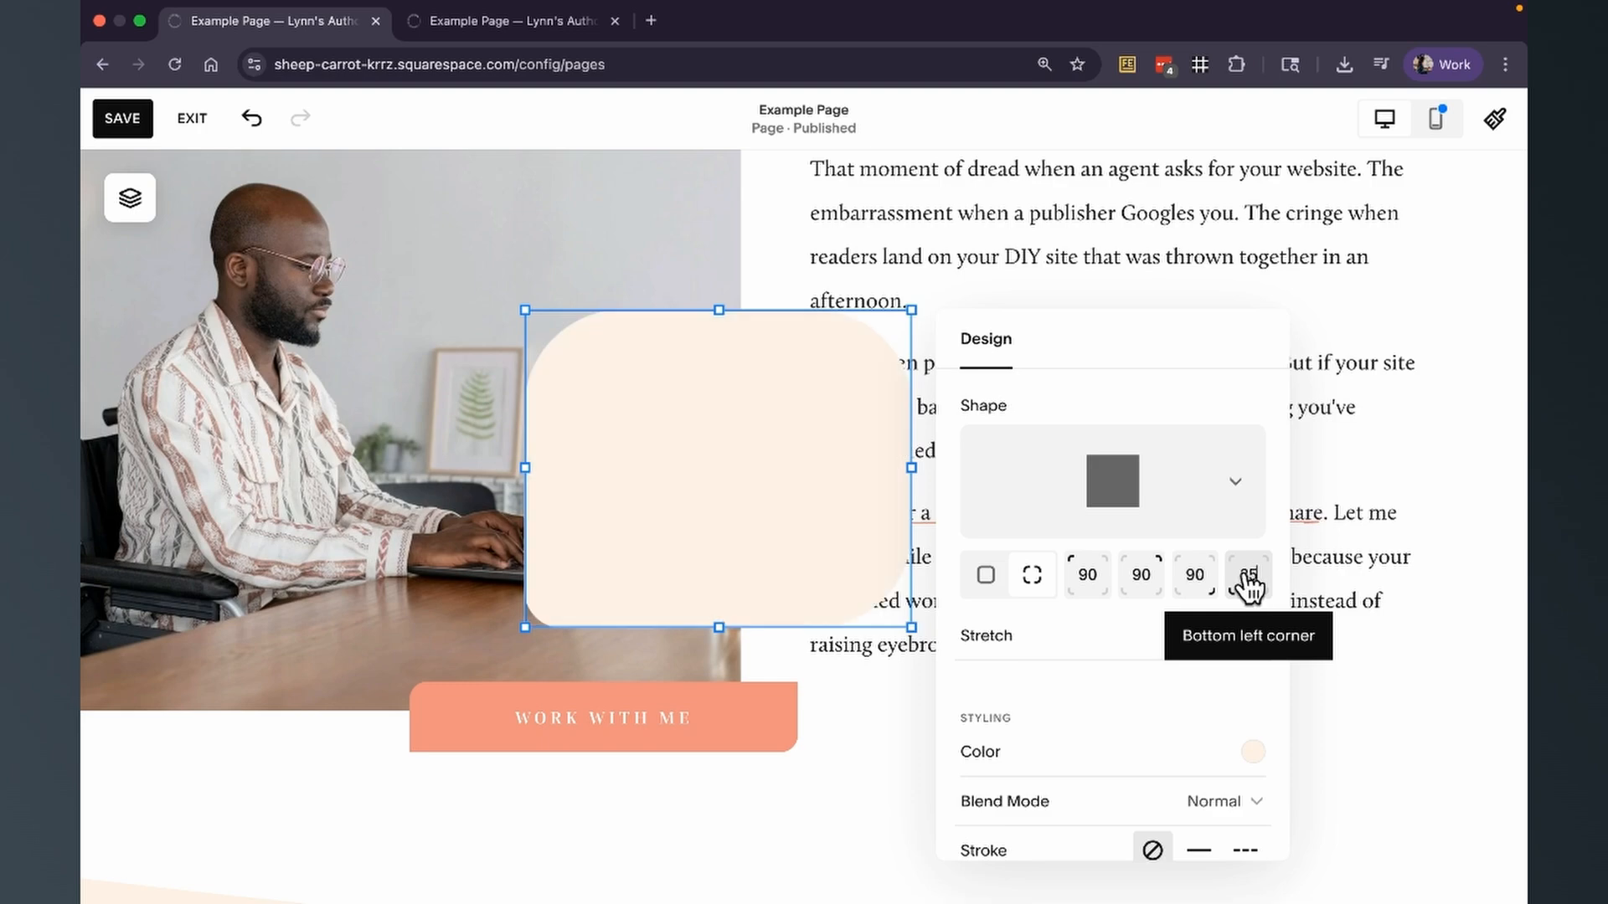
double_click(1099, 576)
key("BackSpace")
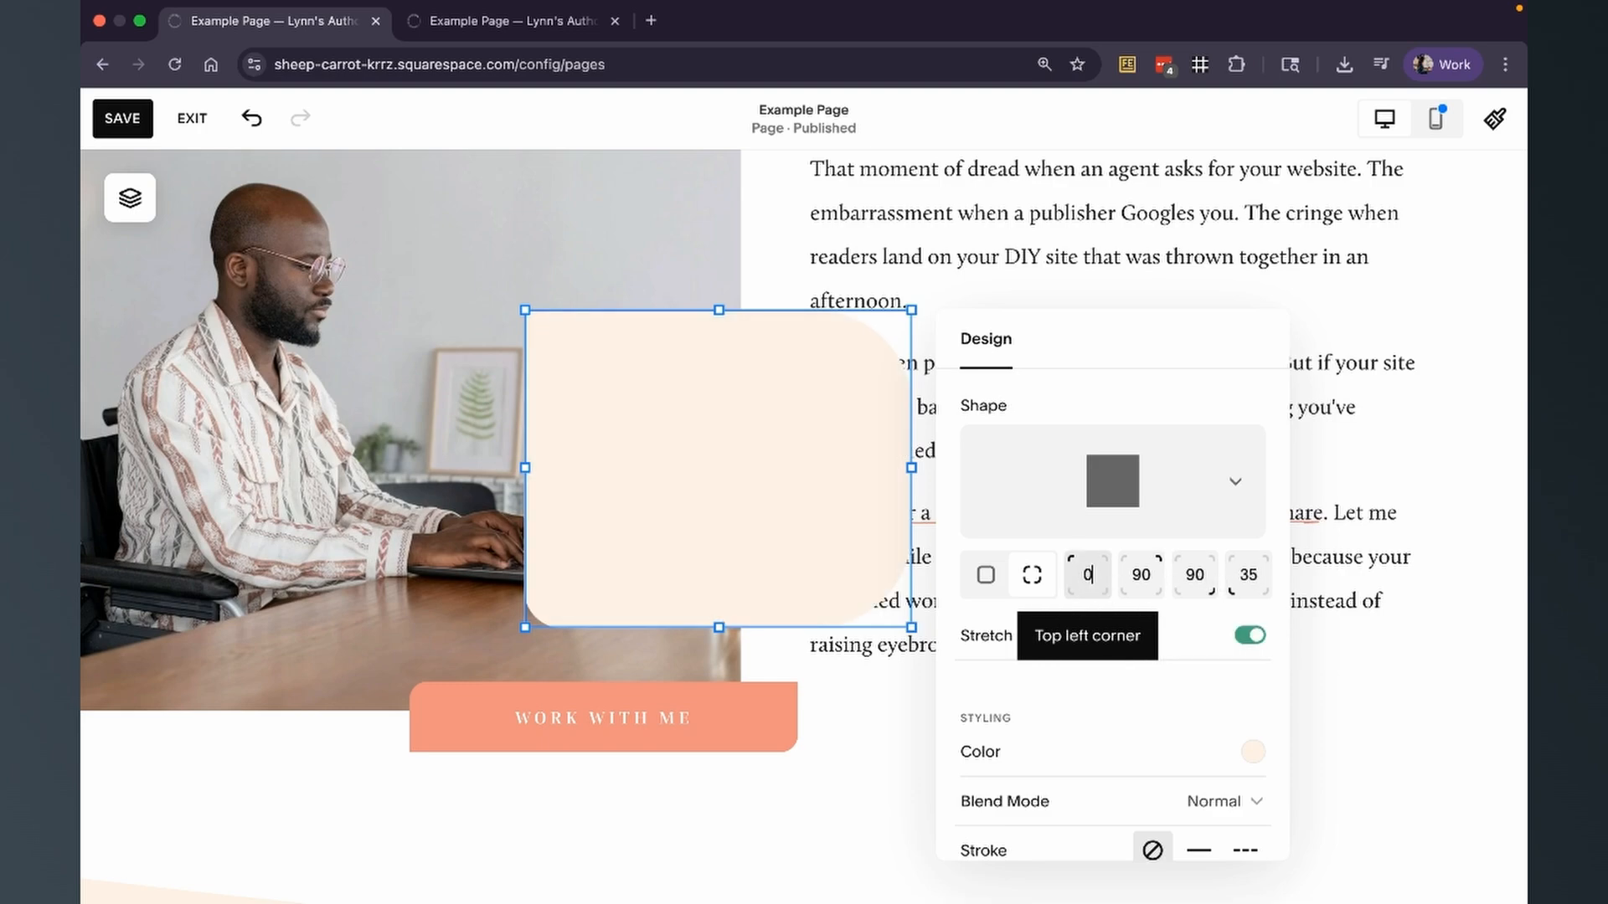
type("35")
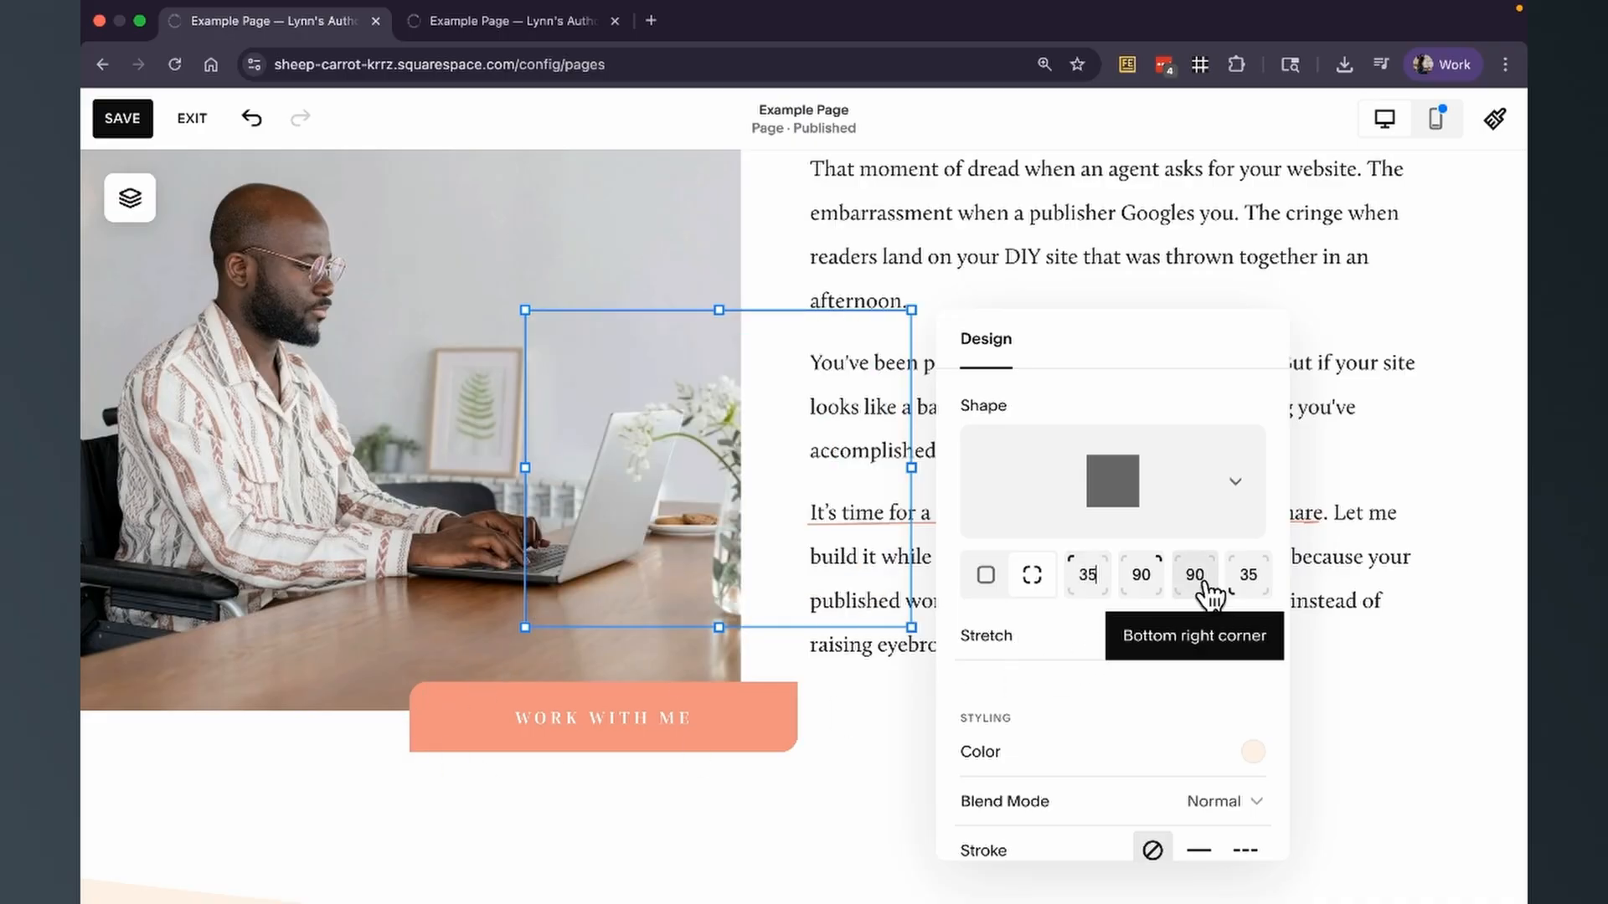
type("35")
Set the rectangle's bottom-right corner radius to 35 and its top-right corner radius to 0.
double_click(1140, 576)
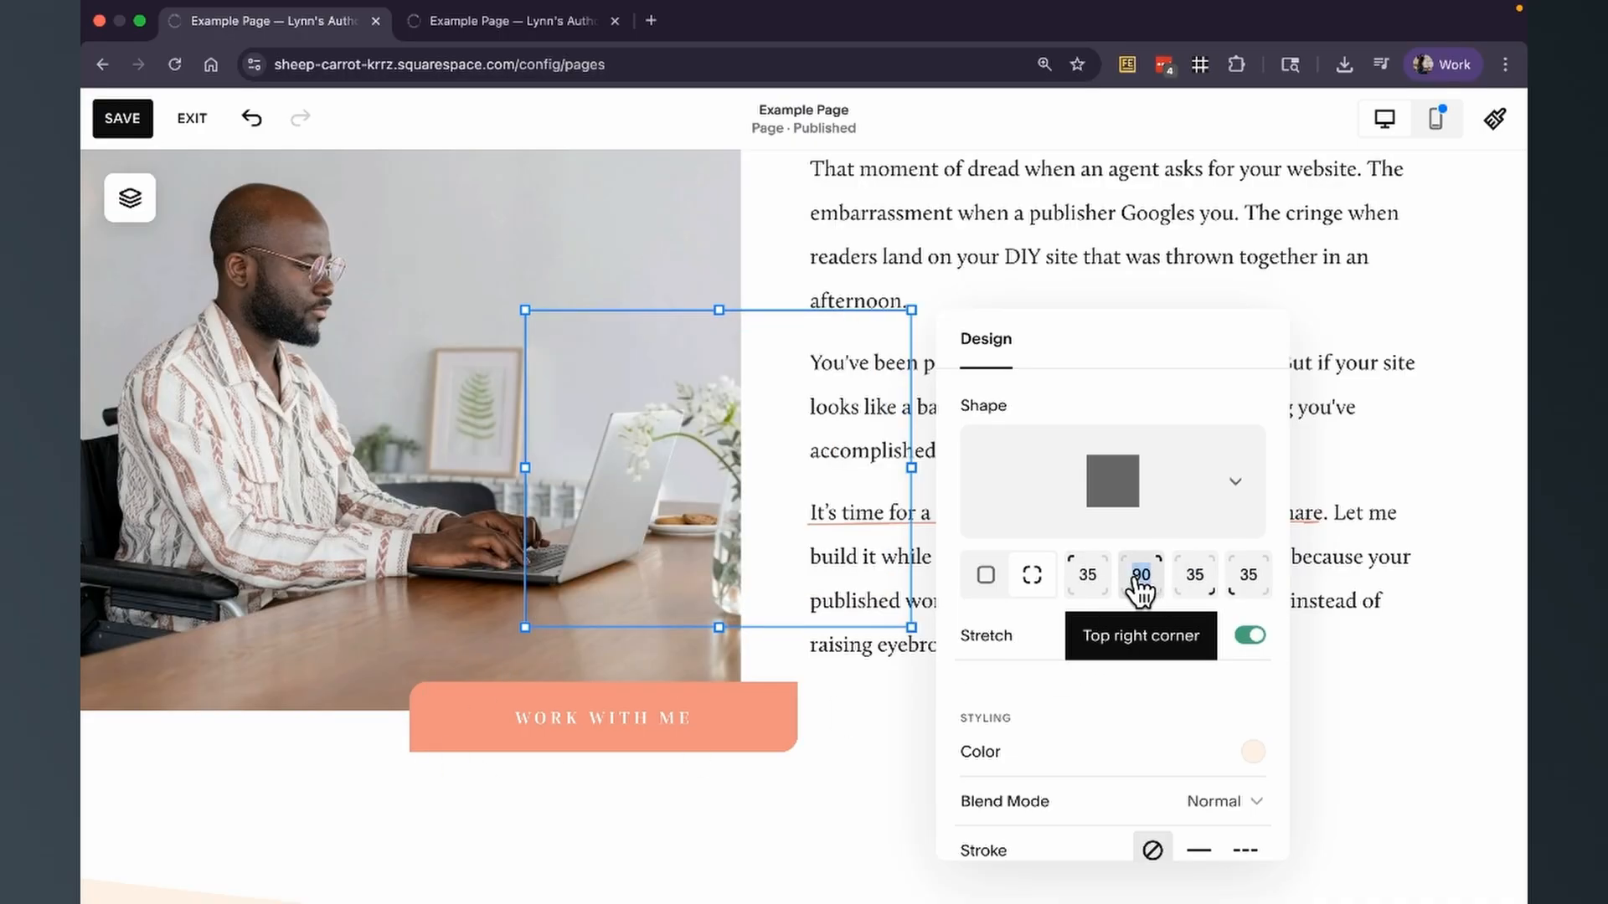
type("0")
Set the rectangle's bottom-left corner radius to 0 and close its design settings.
double_click(1248, 576)
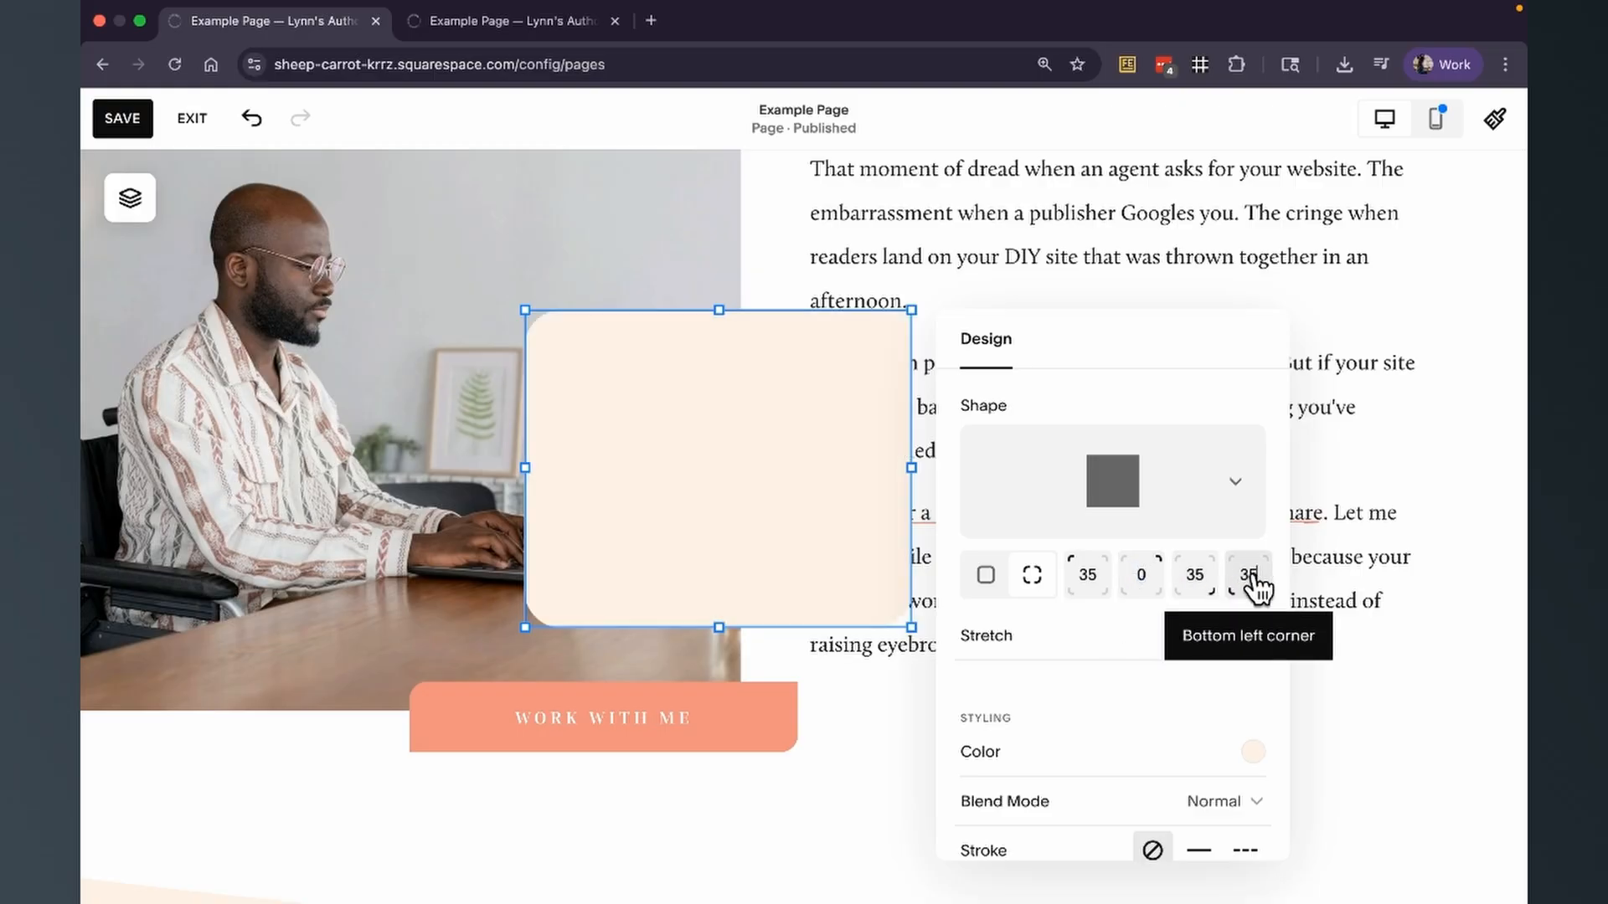
type("350")
key("BackSpace")
key("BackSpace")
key("BackSpace")
type("0")
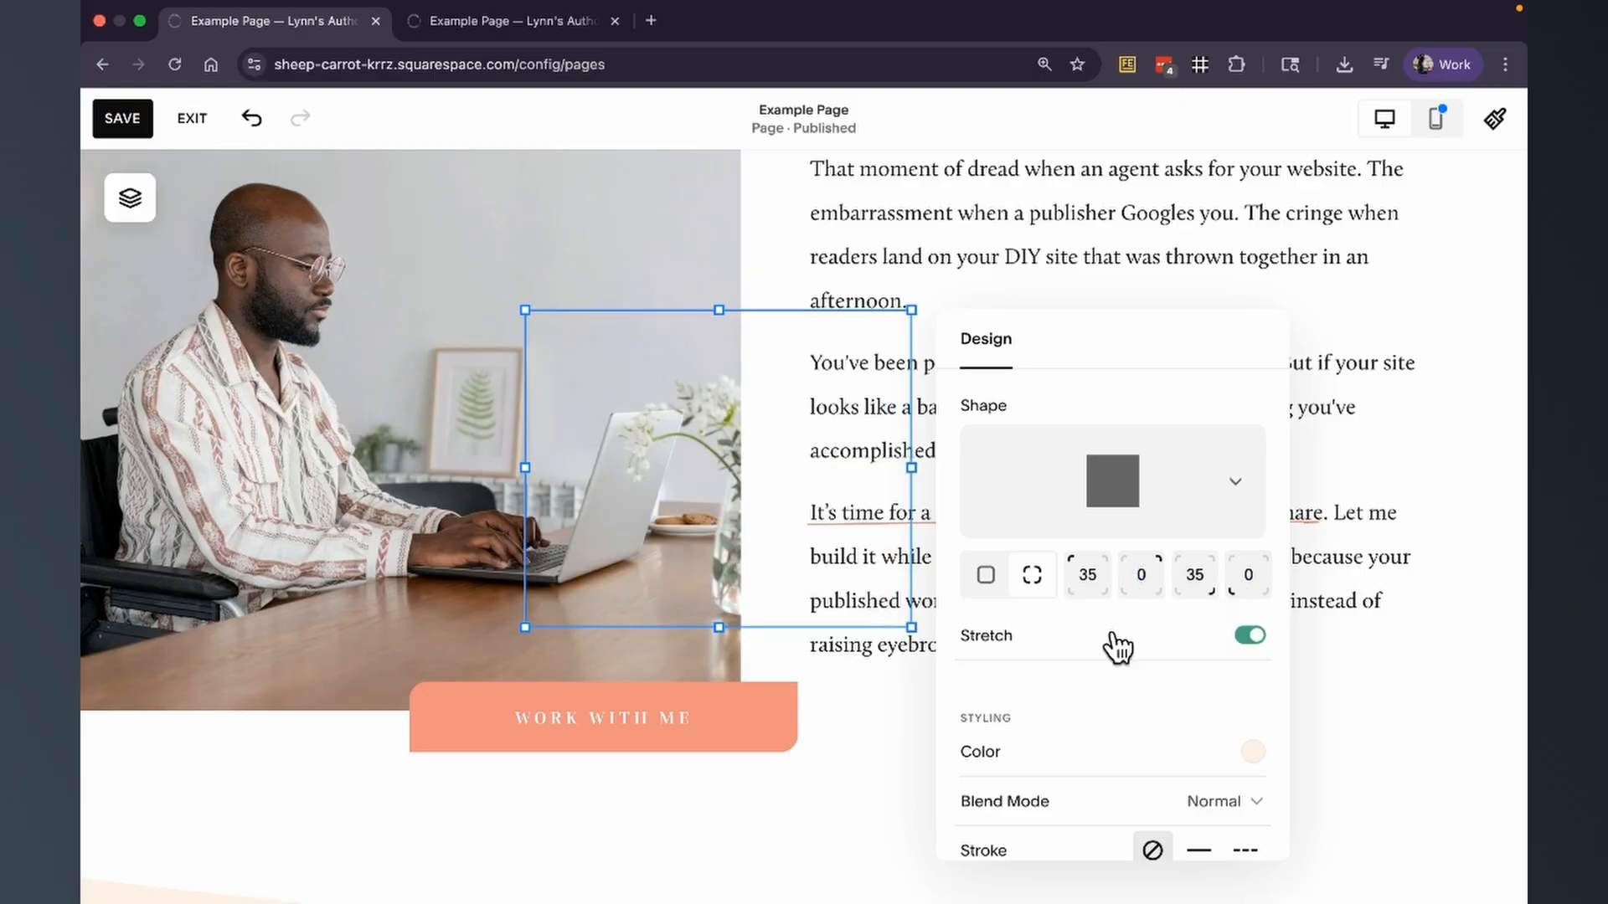
left_click(857, 826)
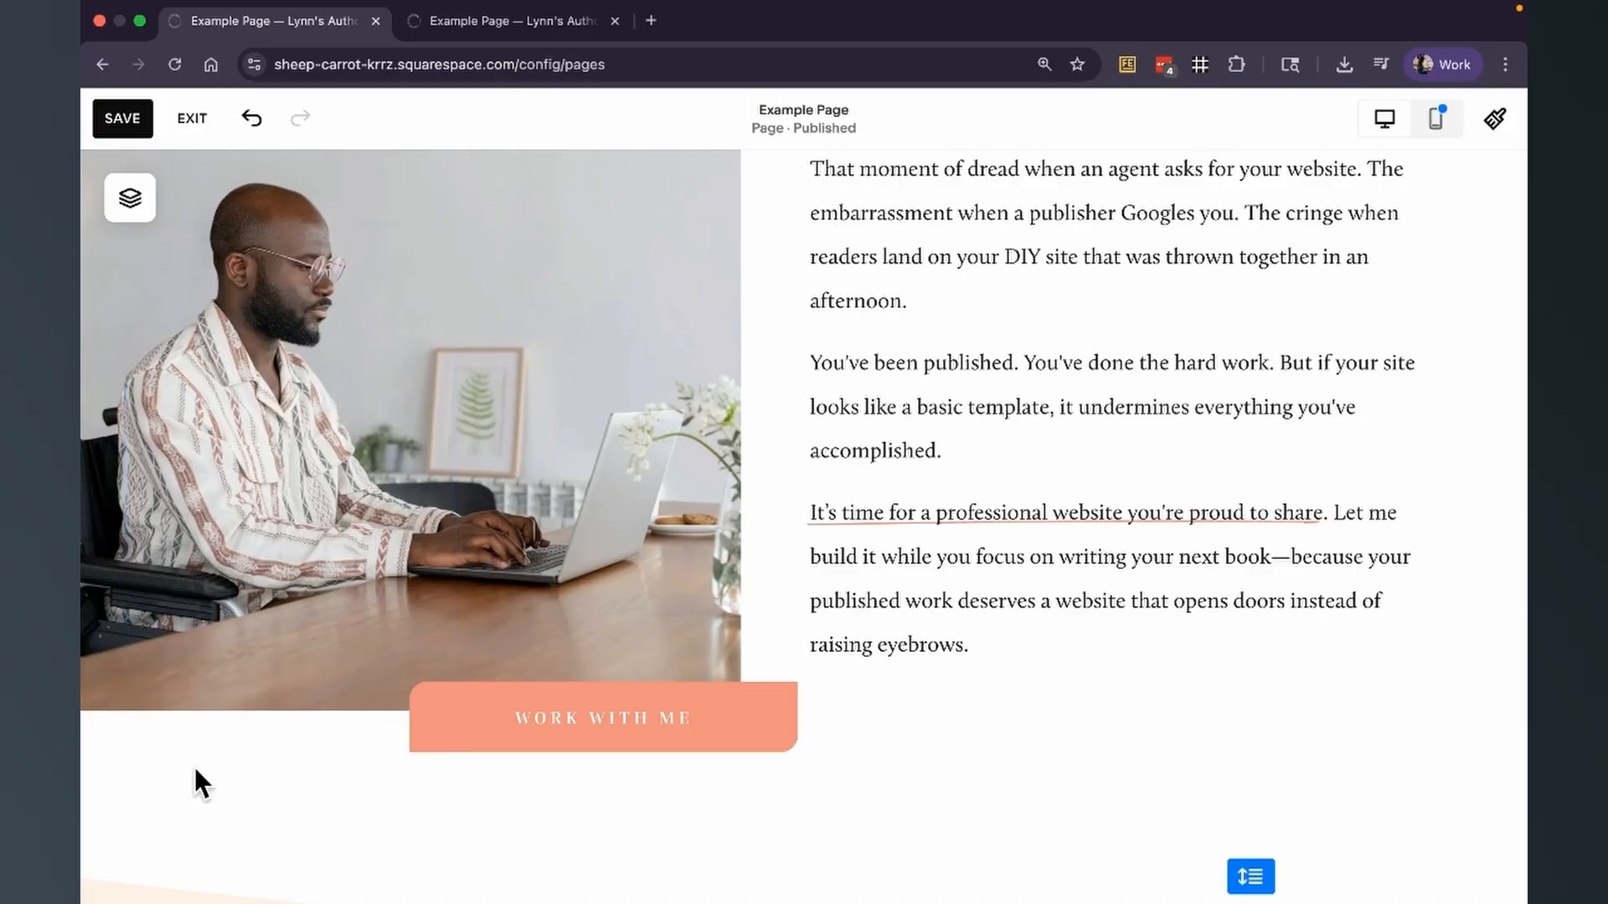
Save the page changes, reload the site and reopen the example page for editing.
left_click(129, 117)
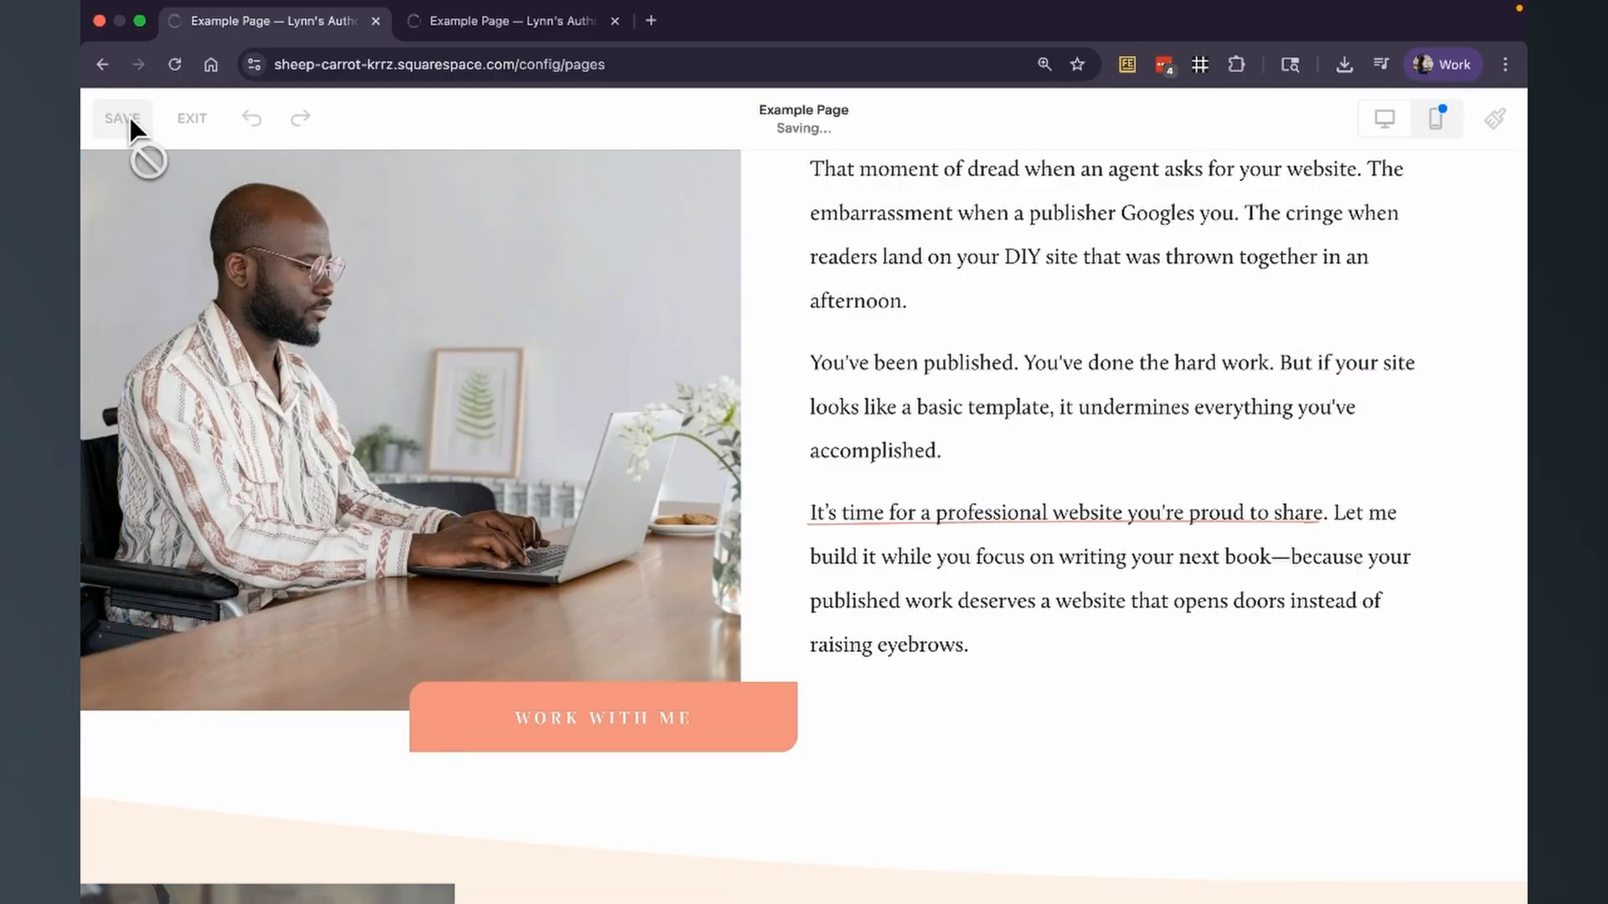
left_click(175, 66)
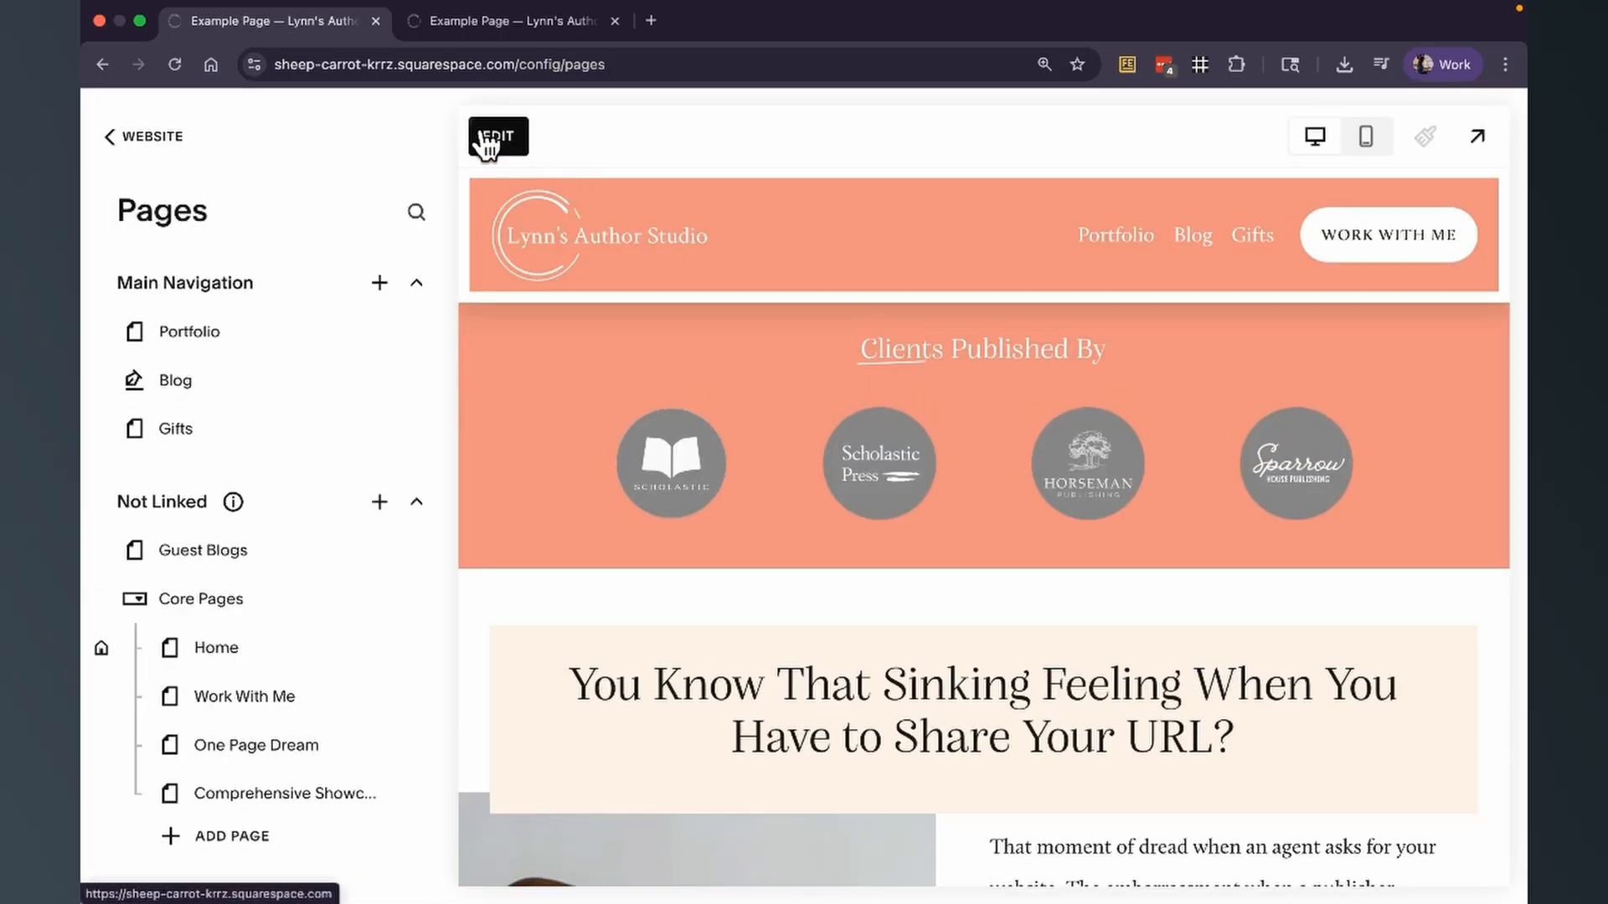
scroll(721, 459, "down", 10)
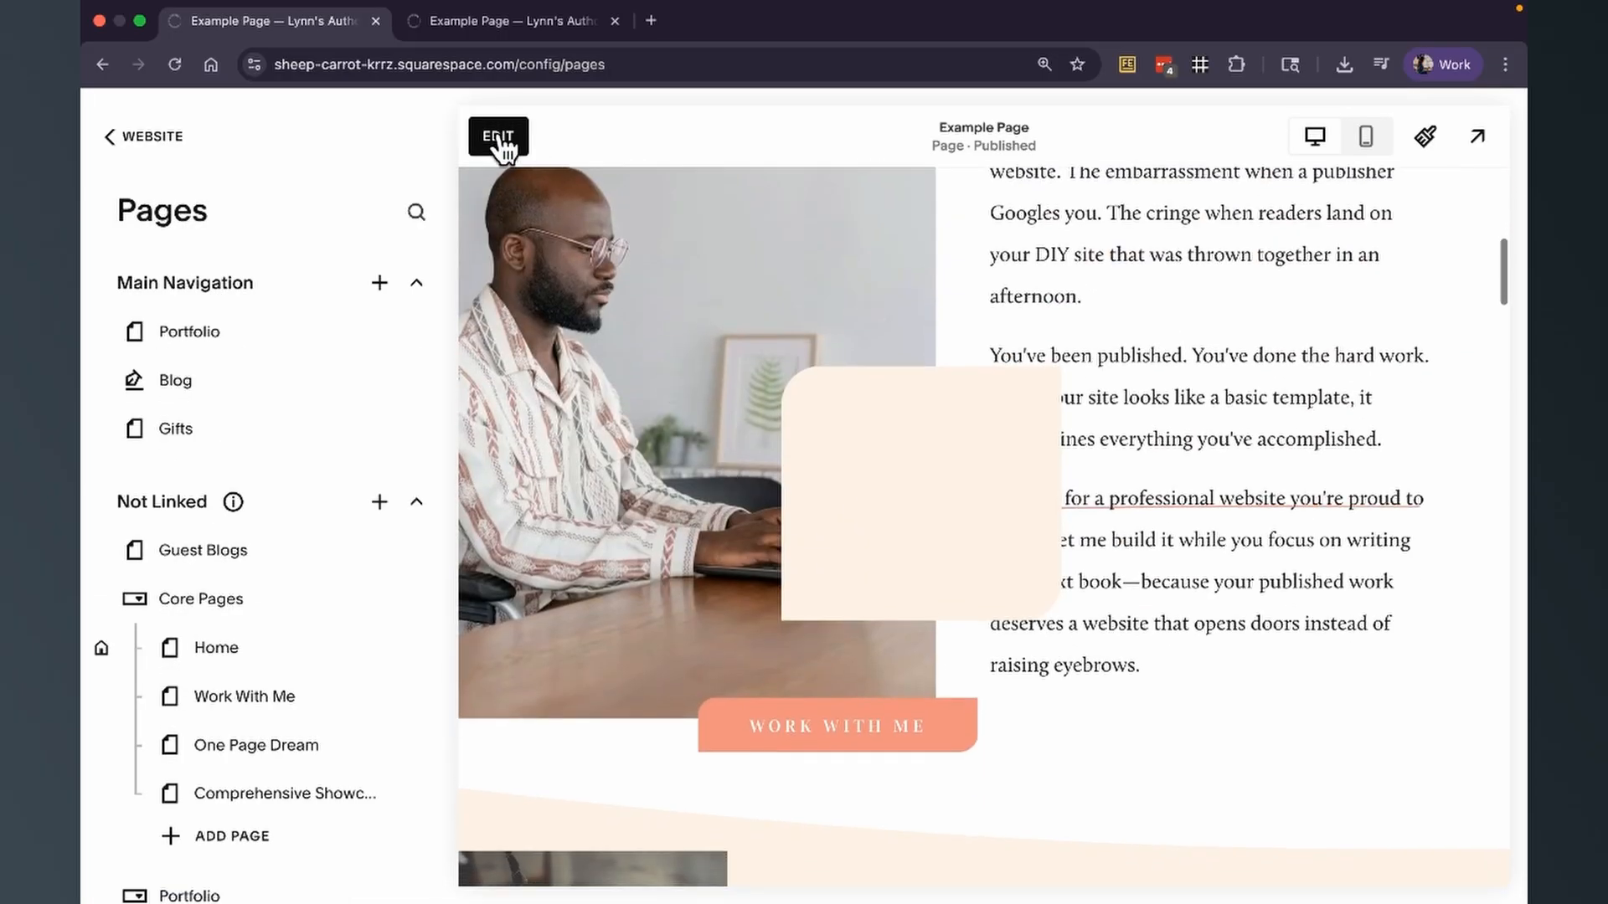
left_click(498, 136)
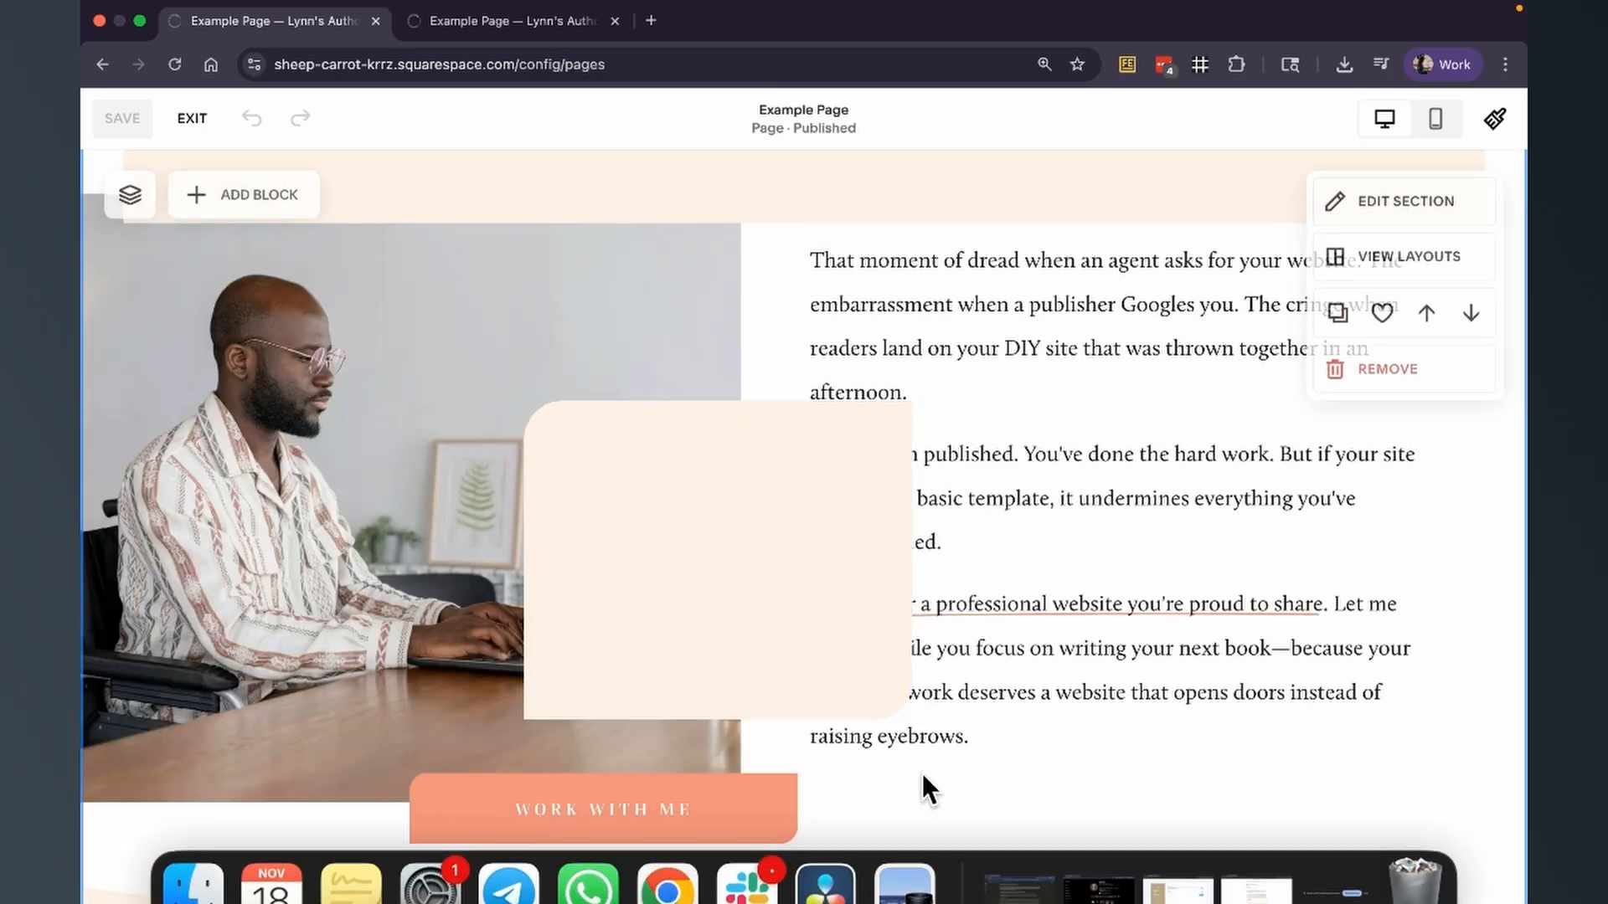
Place the cream rectangle directly above the Work With Me button and reduce its height by lowering its upper edge.
scroll(920, 763, "down", 1)
scroll(918, 760, "down", 2)
left_click_drag(793, 480, 682, 531)
left_click_drag(603, 329, 606, 536)
left_click(957, 750)
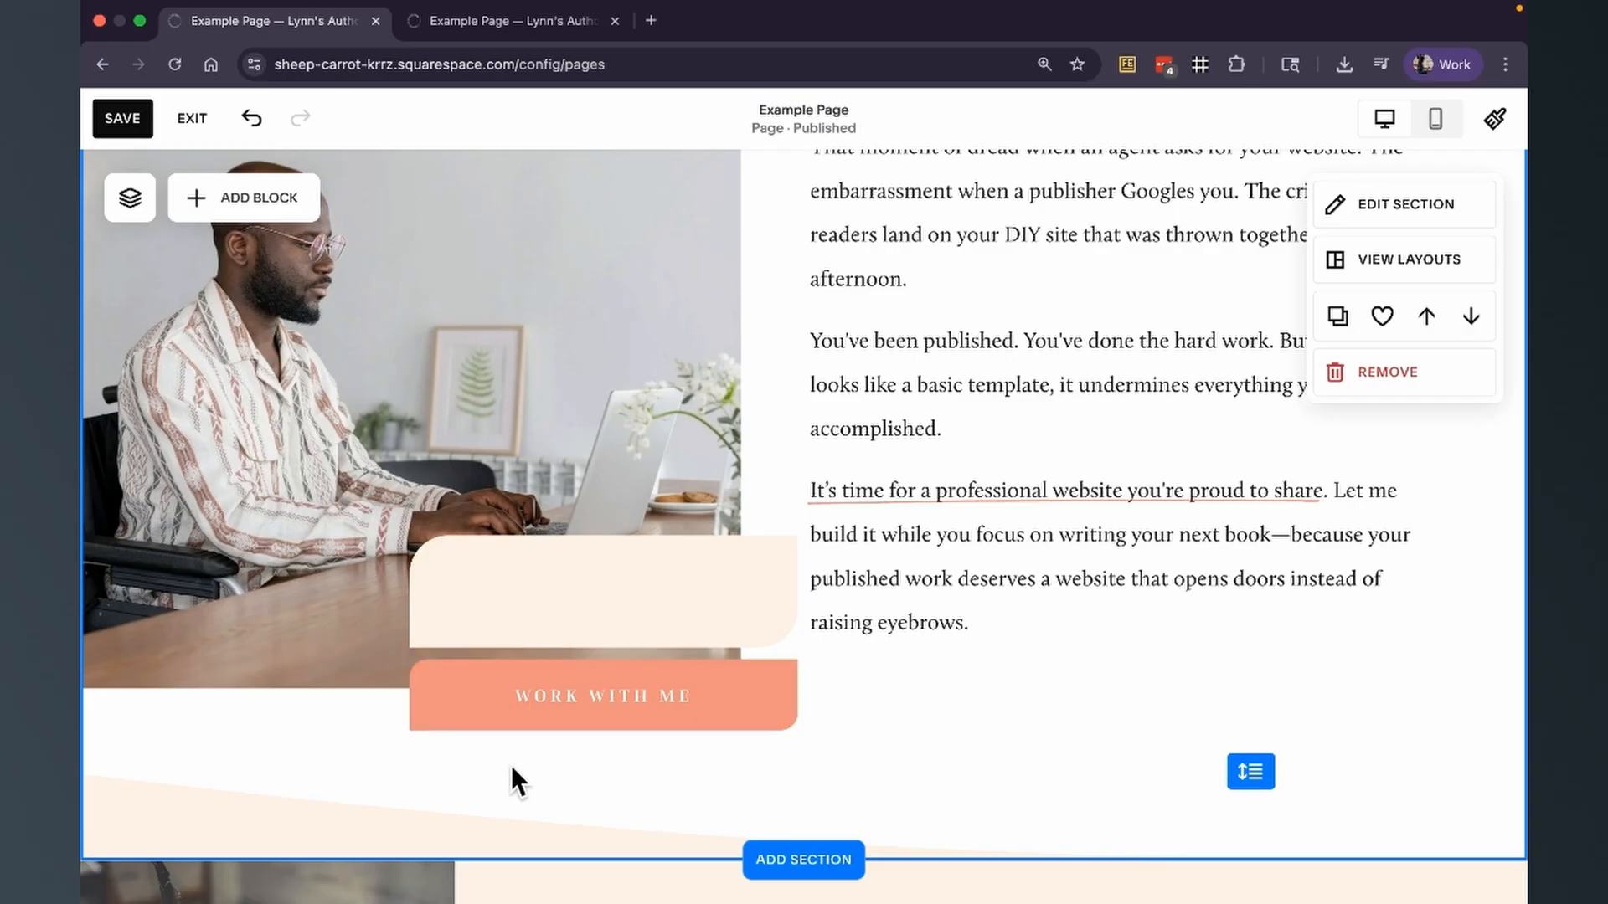
Check the cream rectangle's design settings and delete the shape block.
scroll(511, 765, "up", 2)
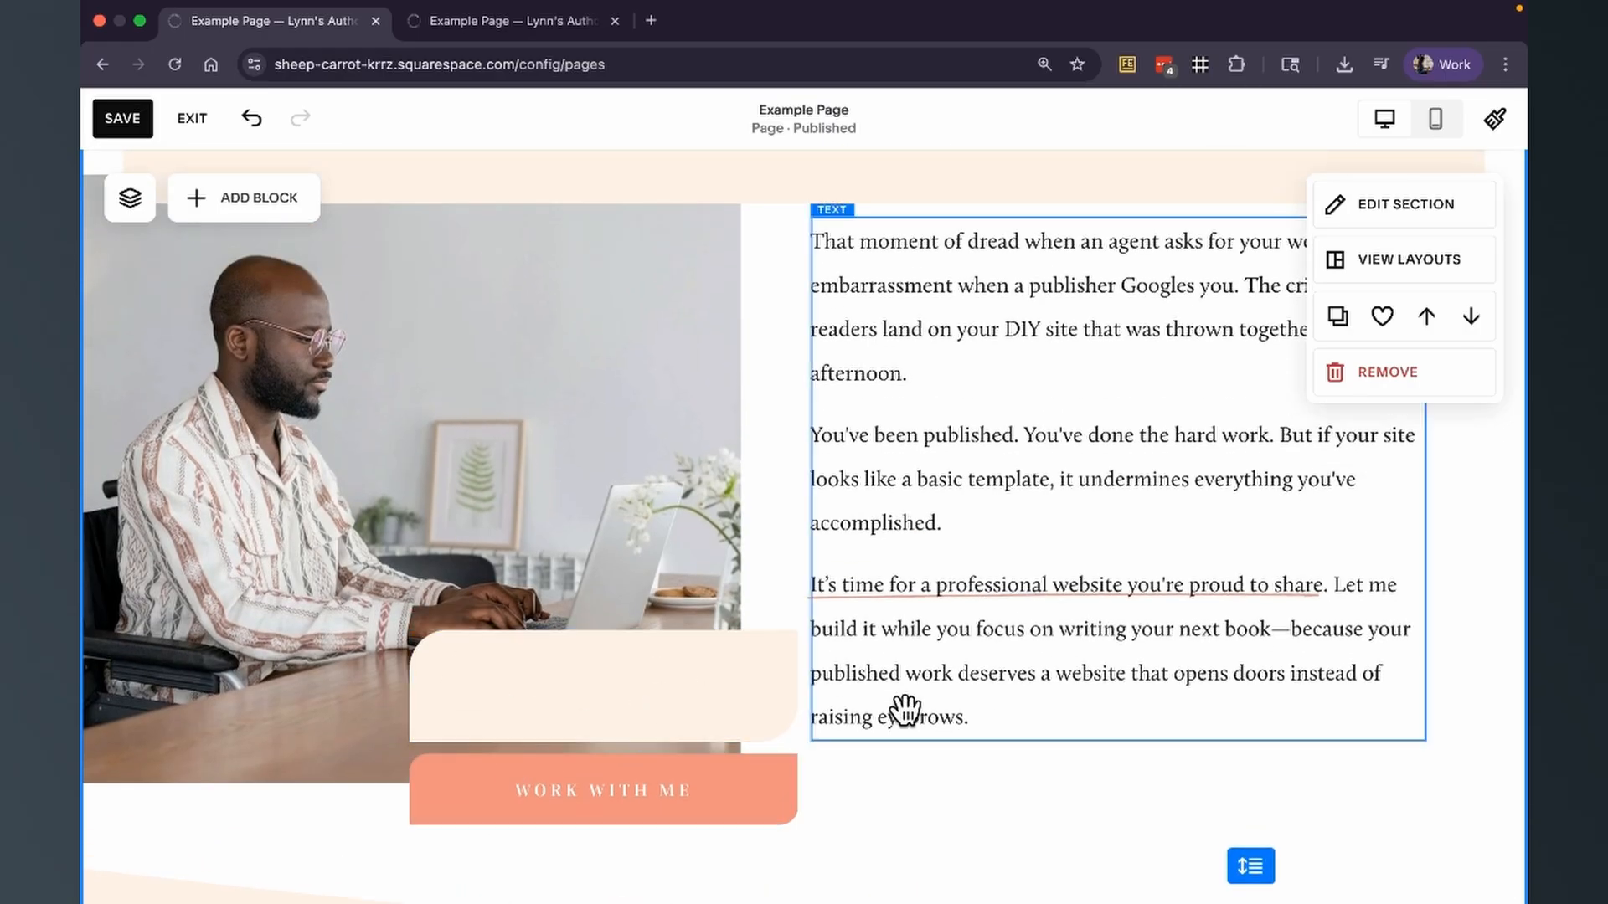
left_click(739, 678)
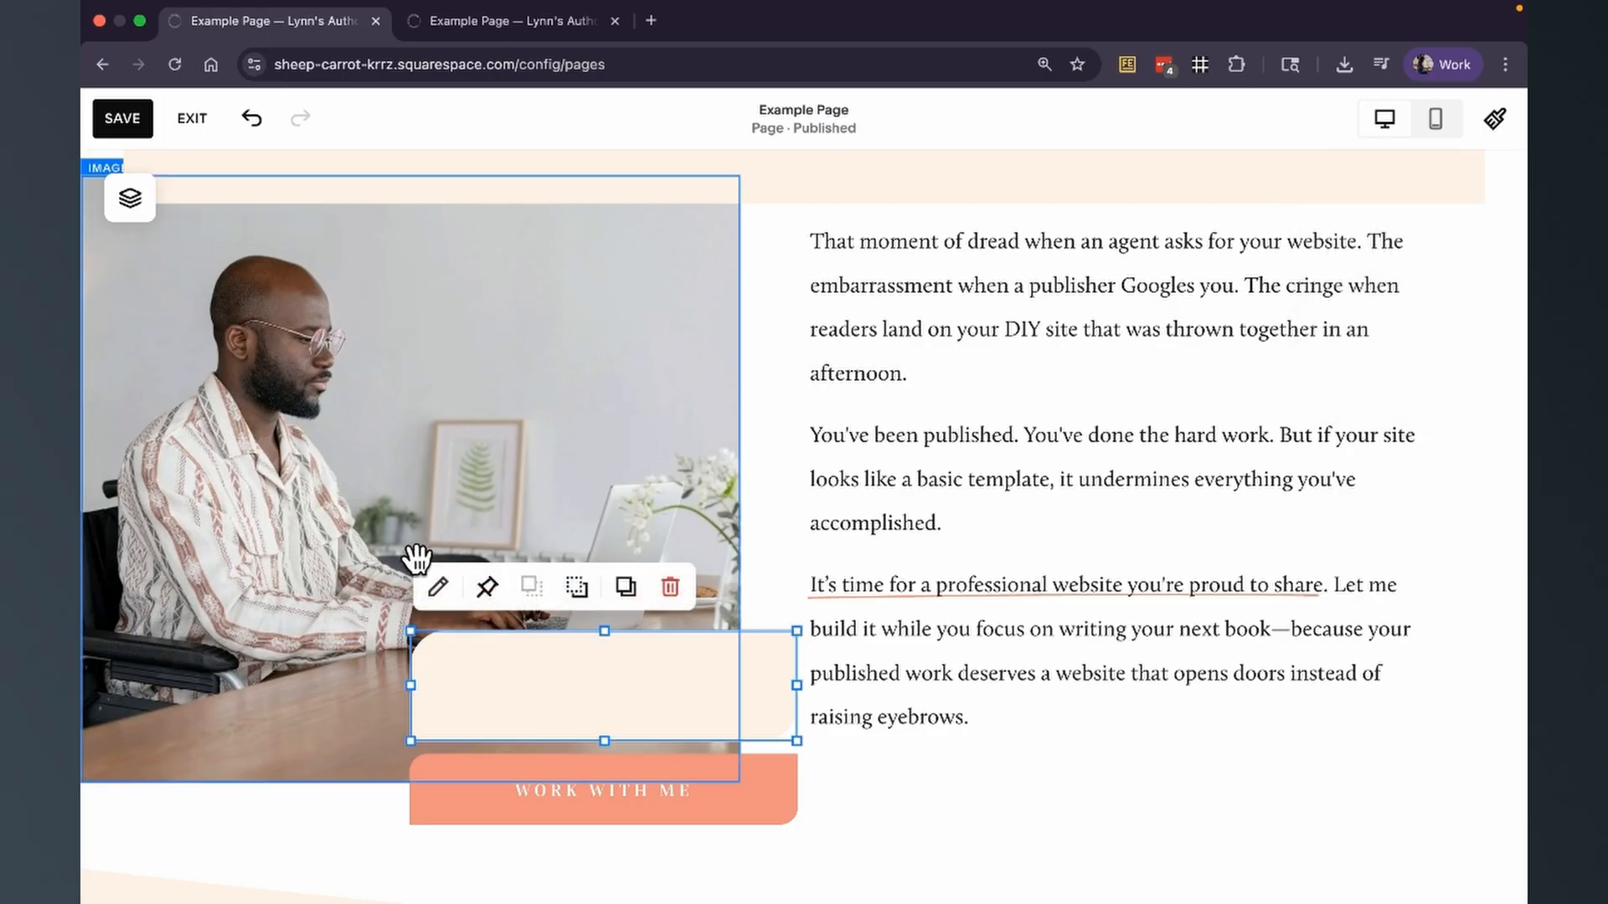
left_click(435, 582)
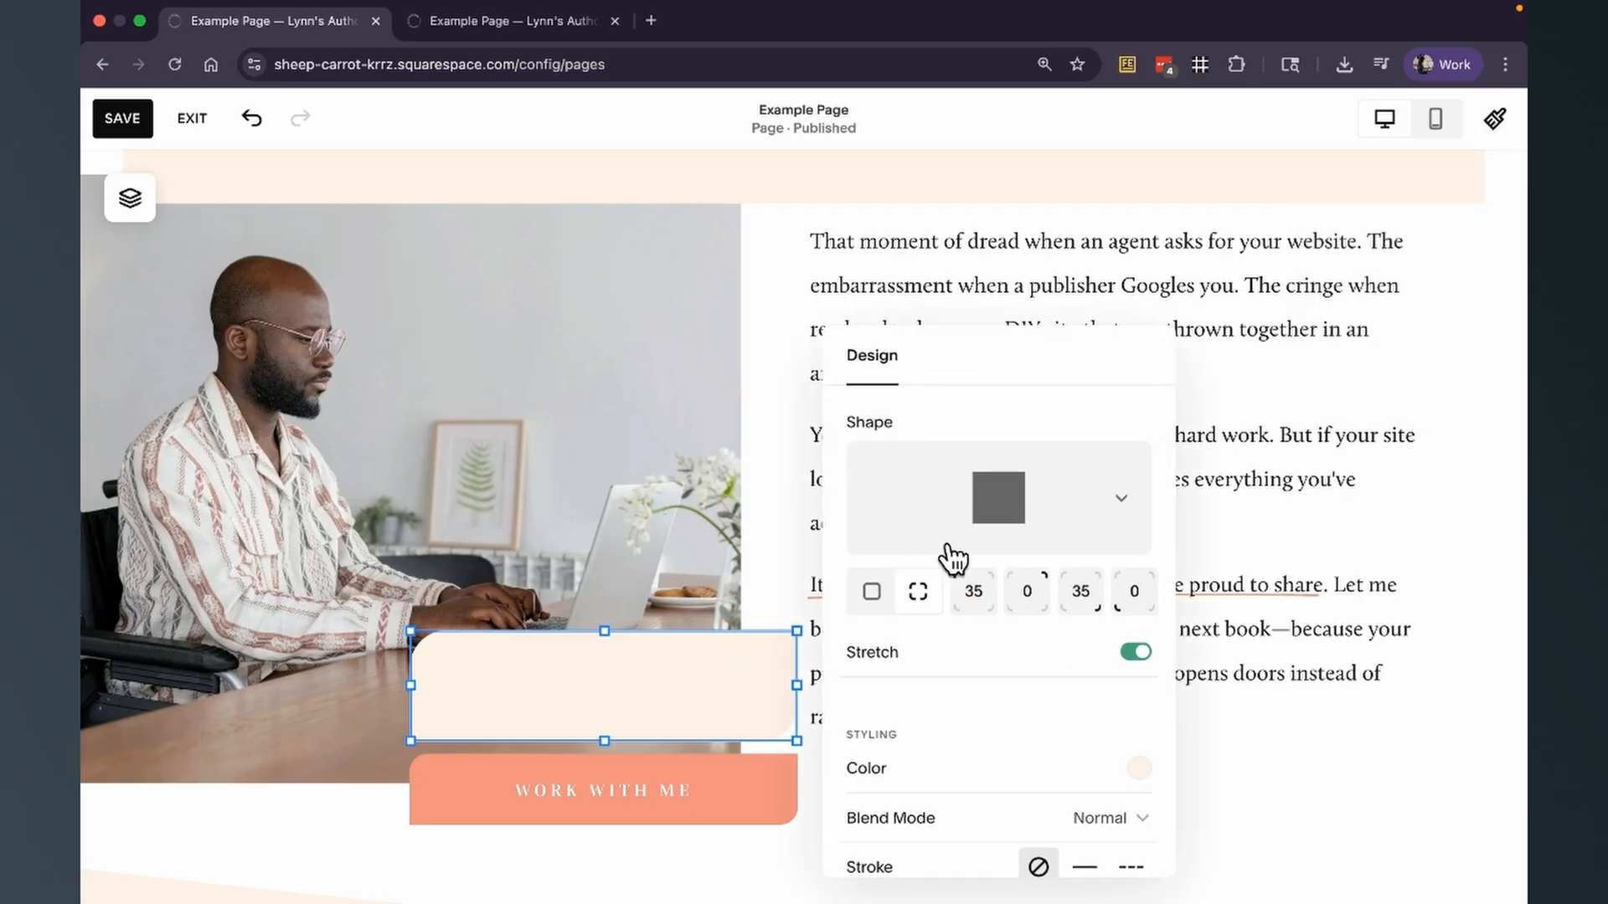
left_click(1365, 775)
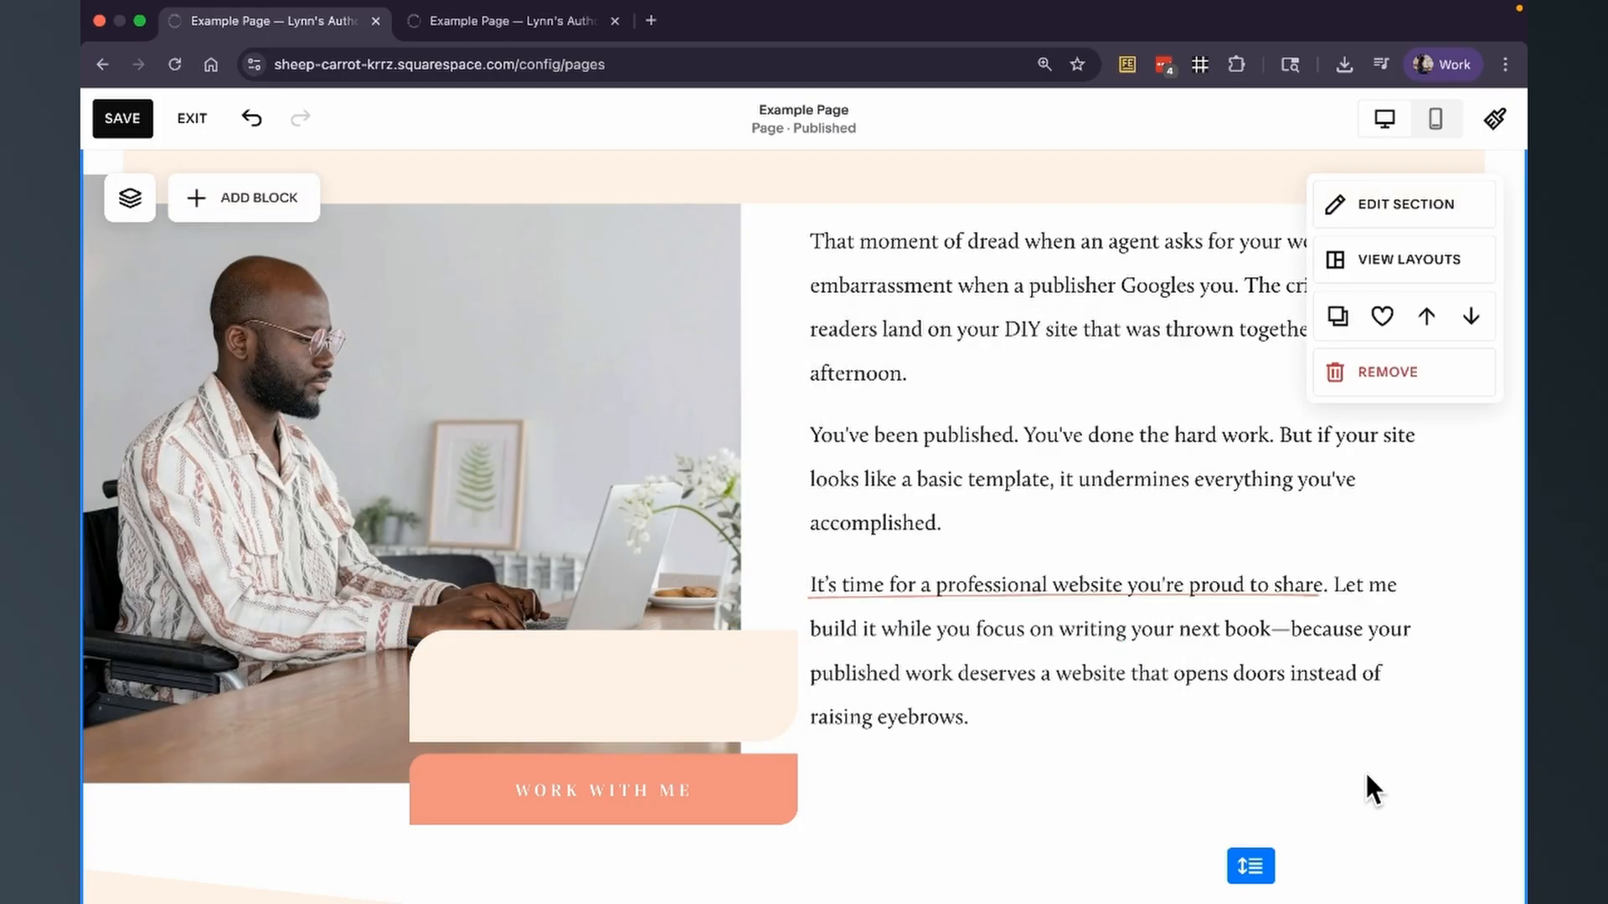
left_click(722, 677)
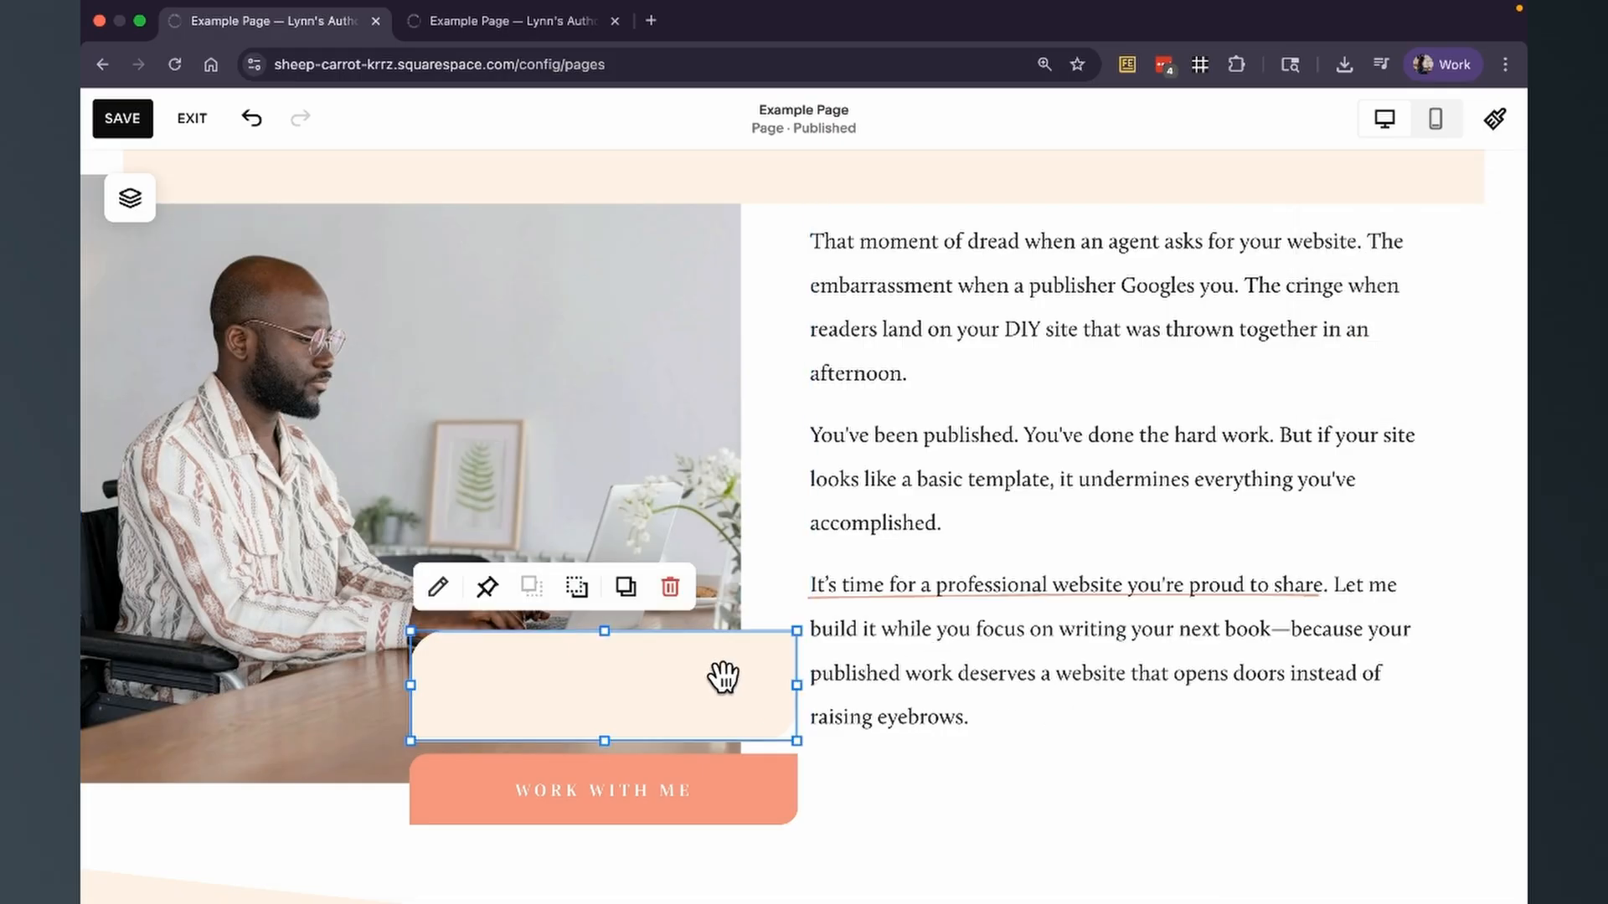
key("Delete")
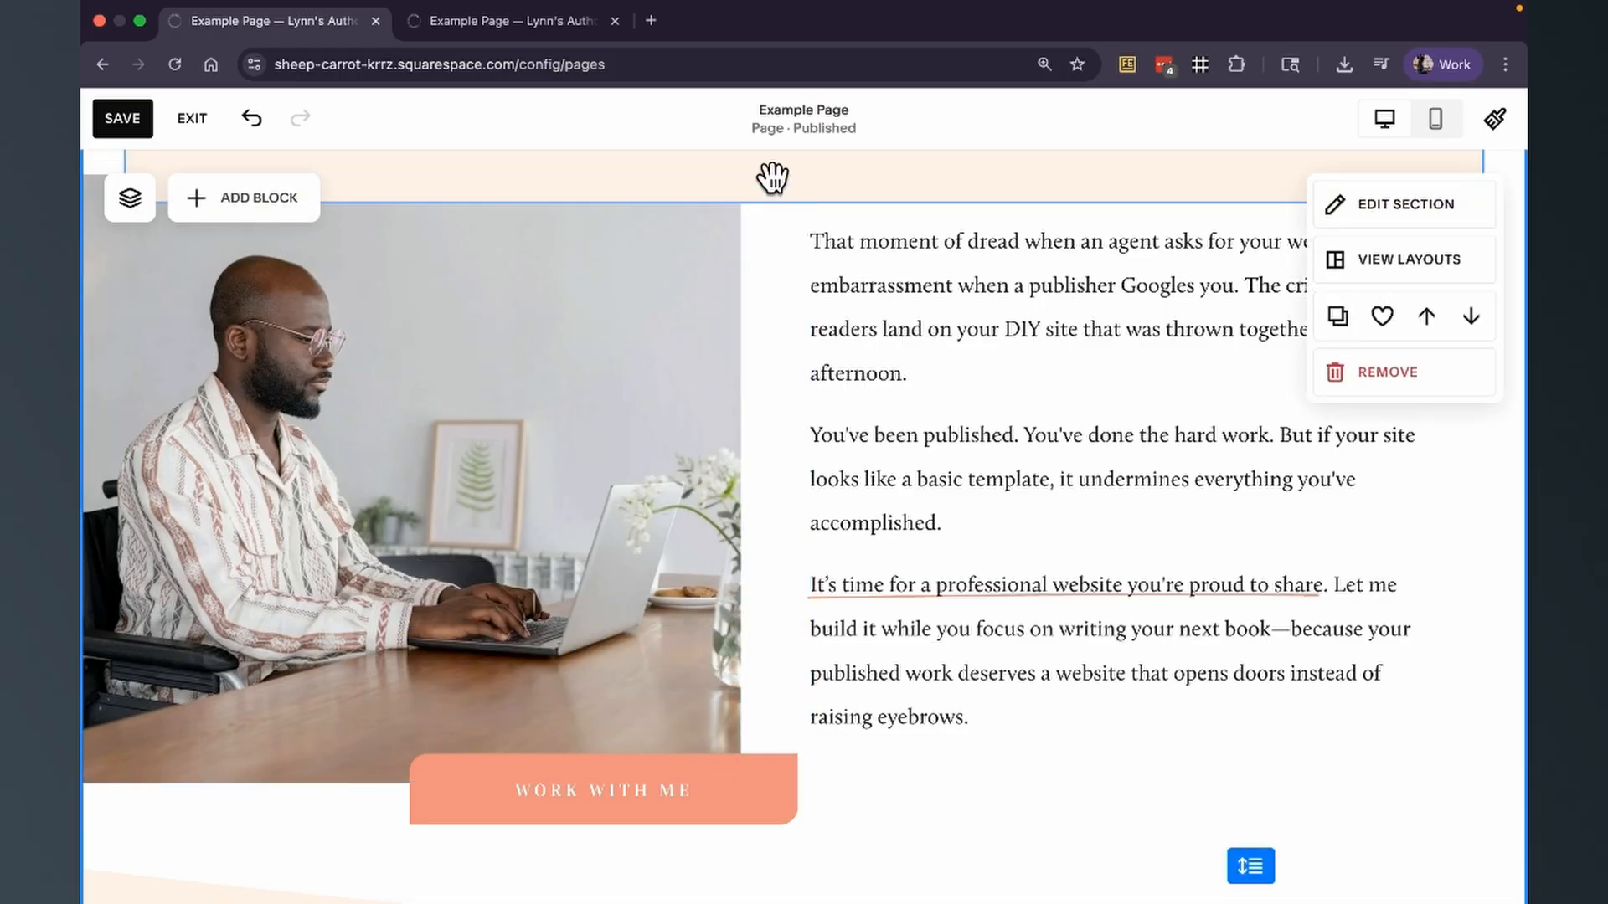
Move the Work With Me button beneath the body text and lower the photo so their bottom edges line up.
left_click_drag(753, 782, 1258, 839)
left_click_drag(665, 388, 660, 482)
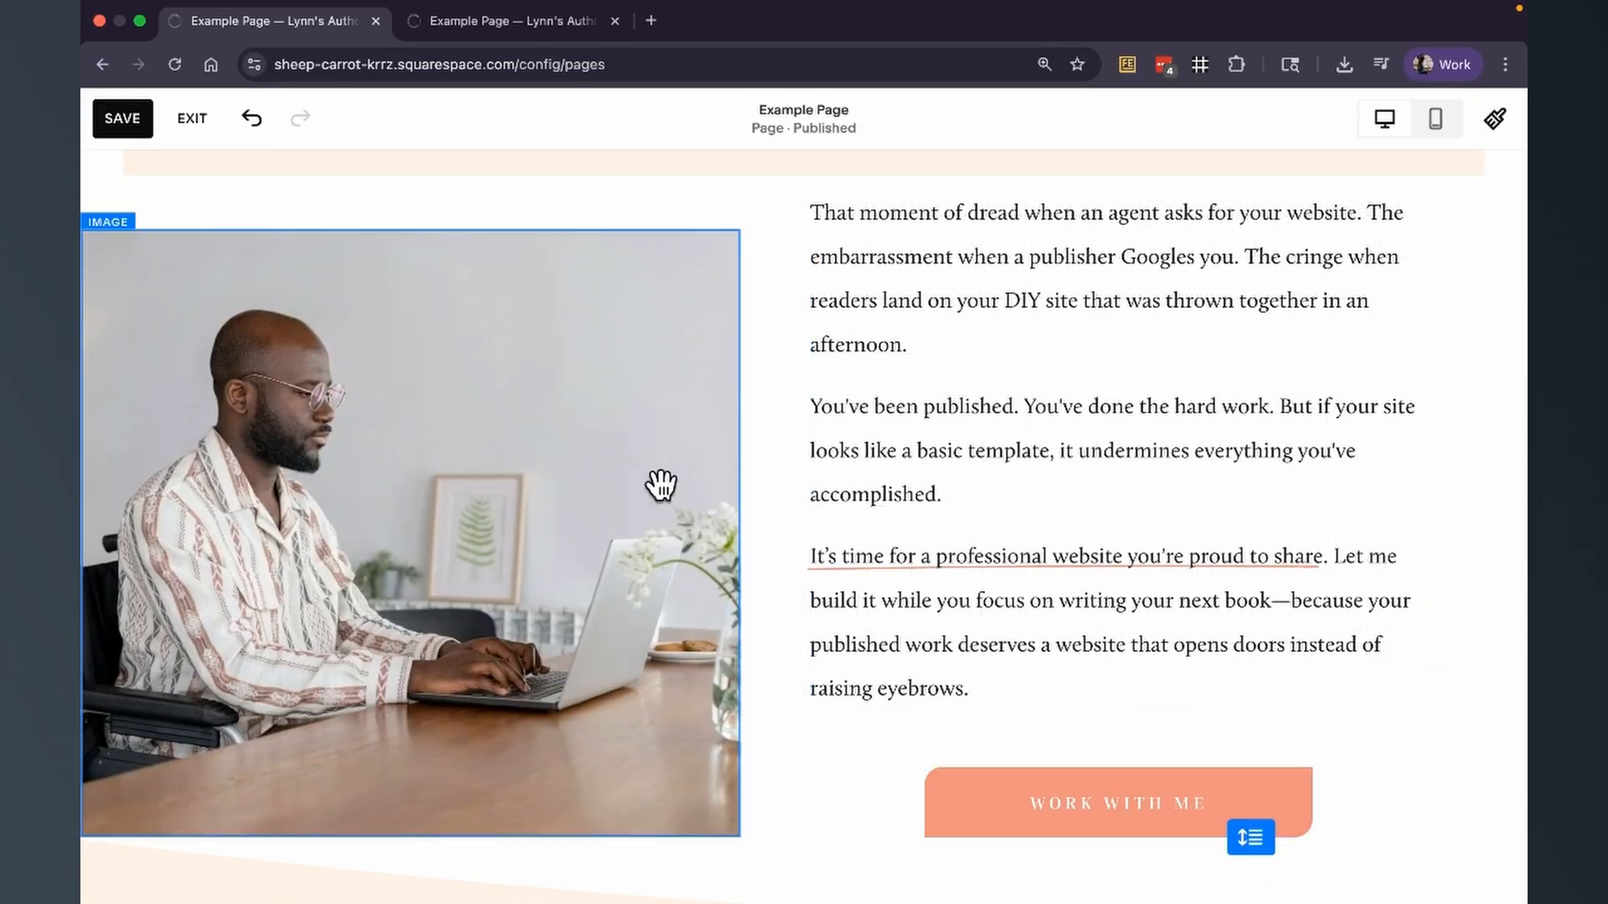
left_click(778, 450)
Add a new shape block and resize it to cover the entire photo.
scroll(778, 449, "down", 1)
left_click(259, 199)
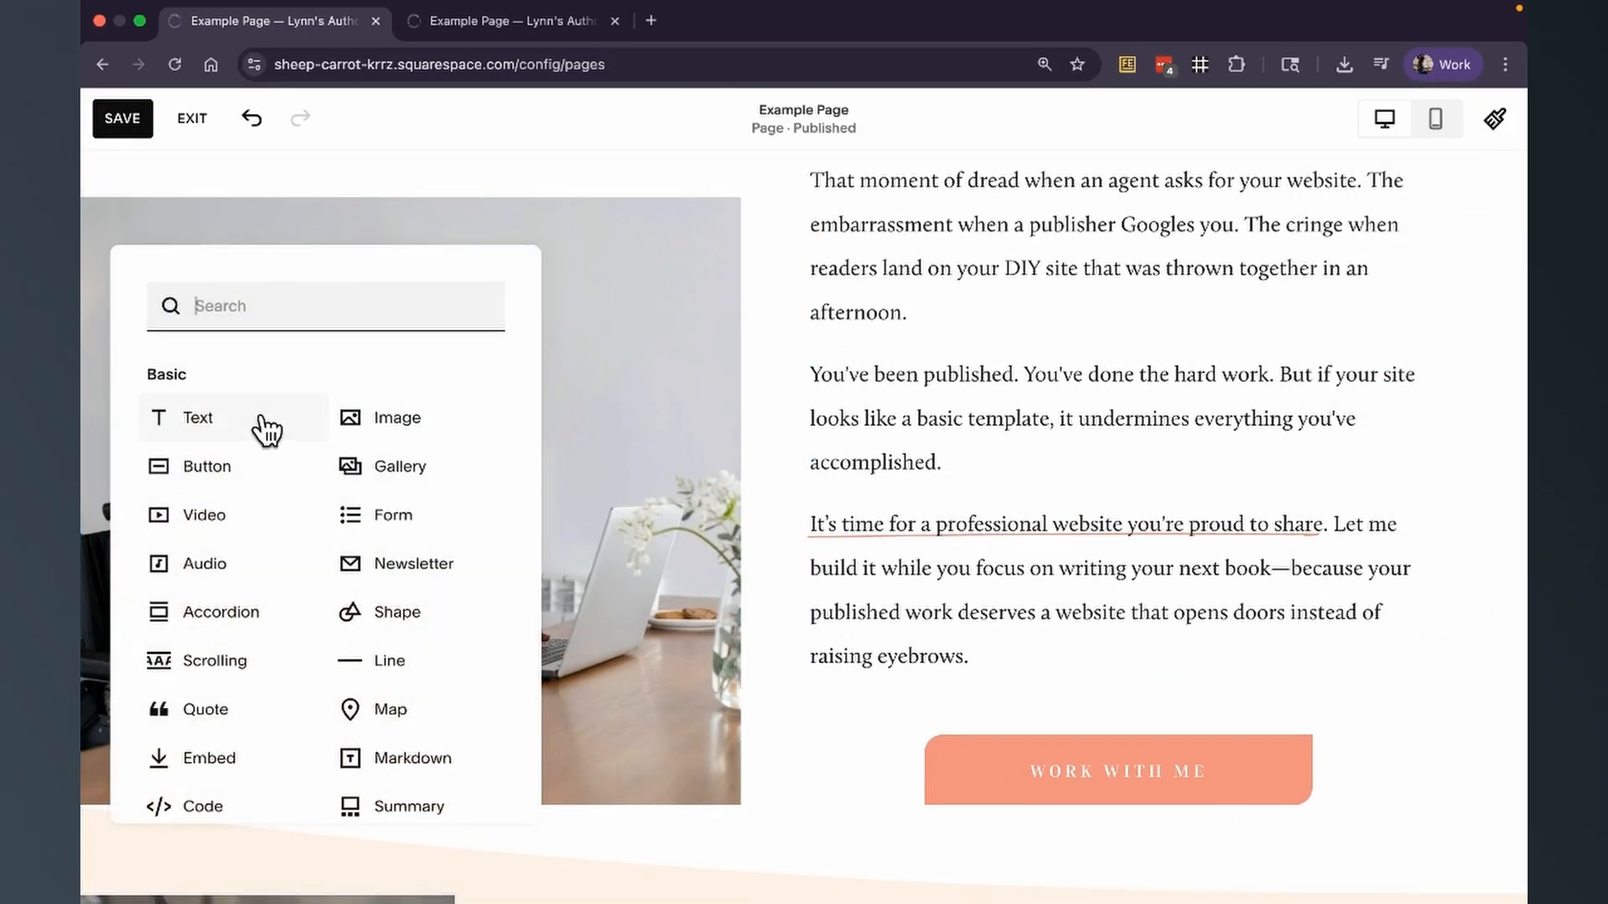
type("sha")
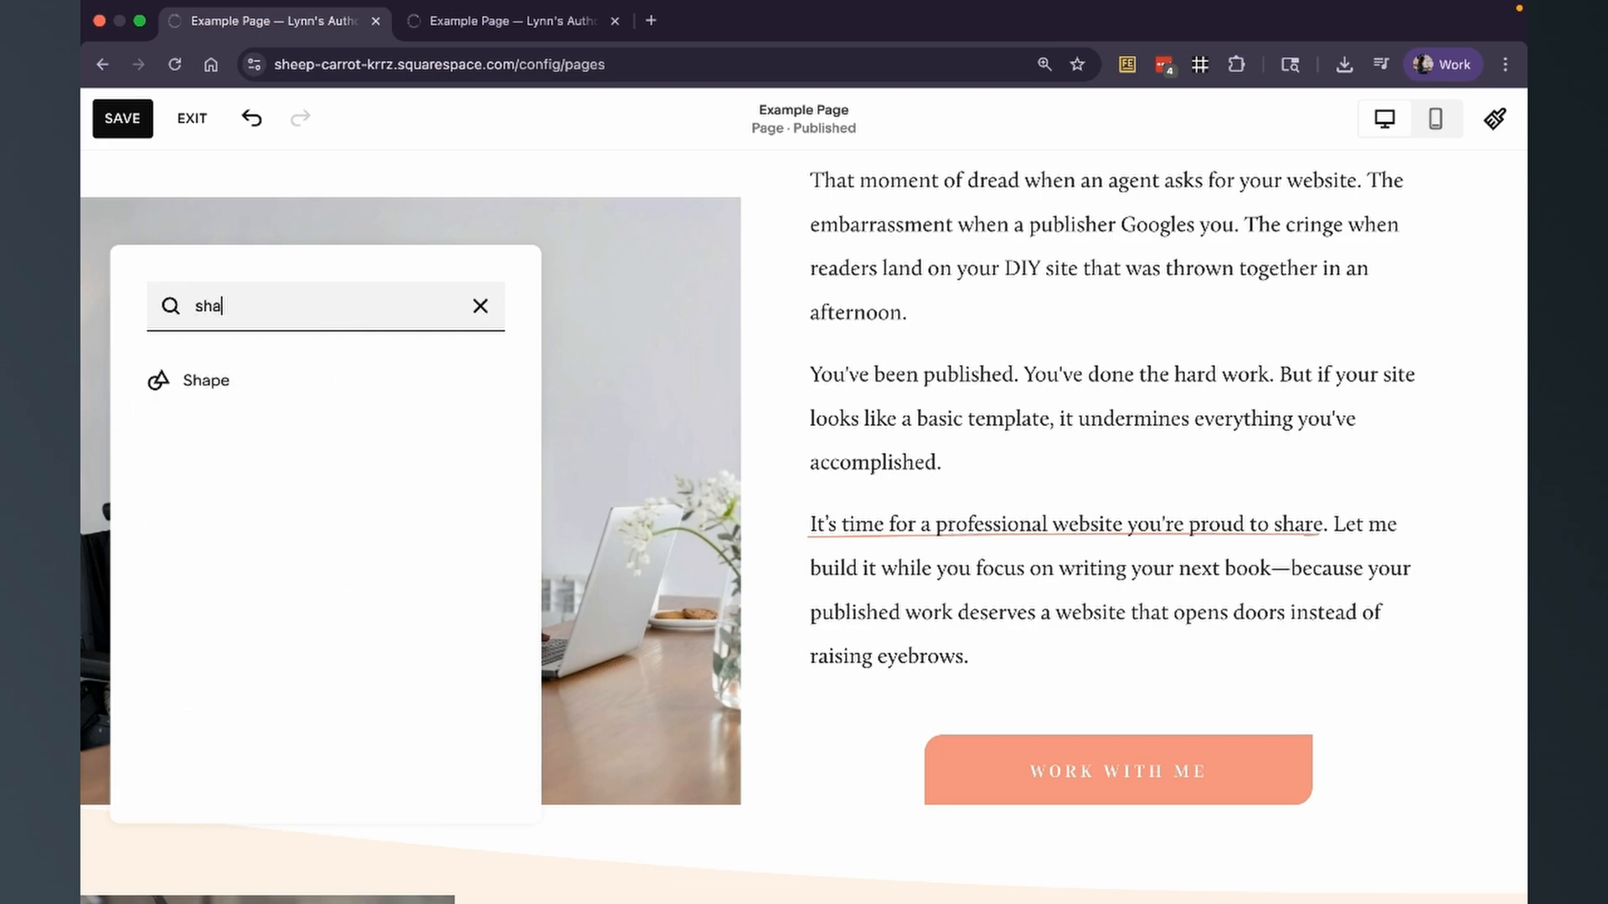
left_click(205, 377)
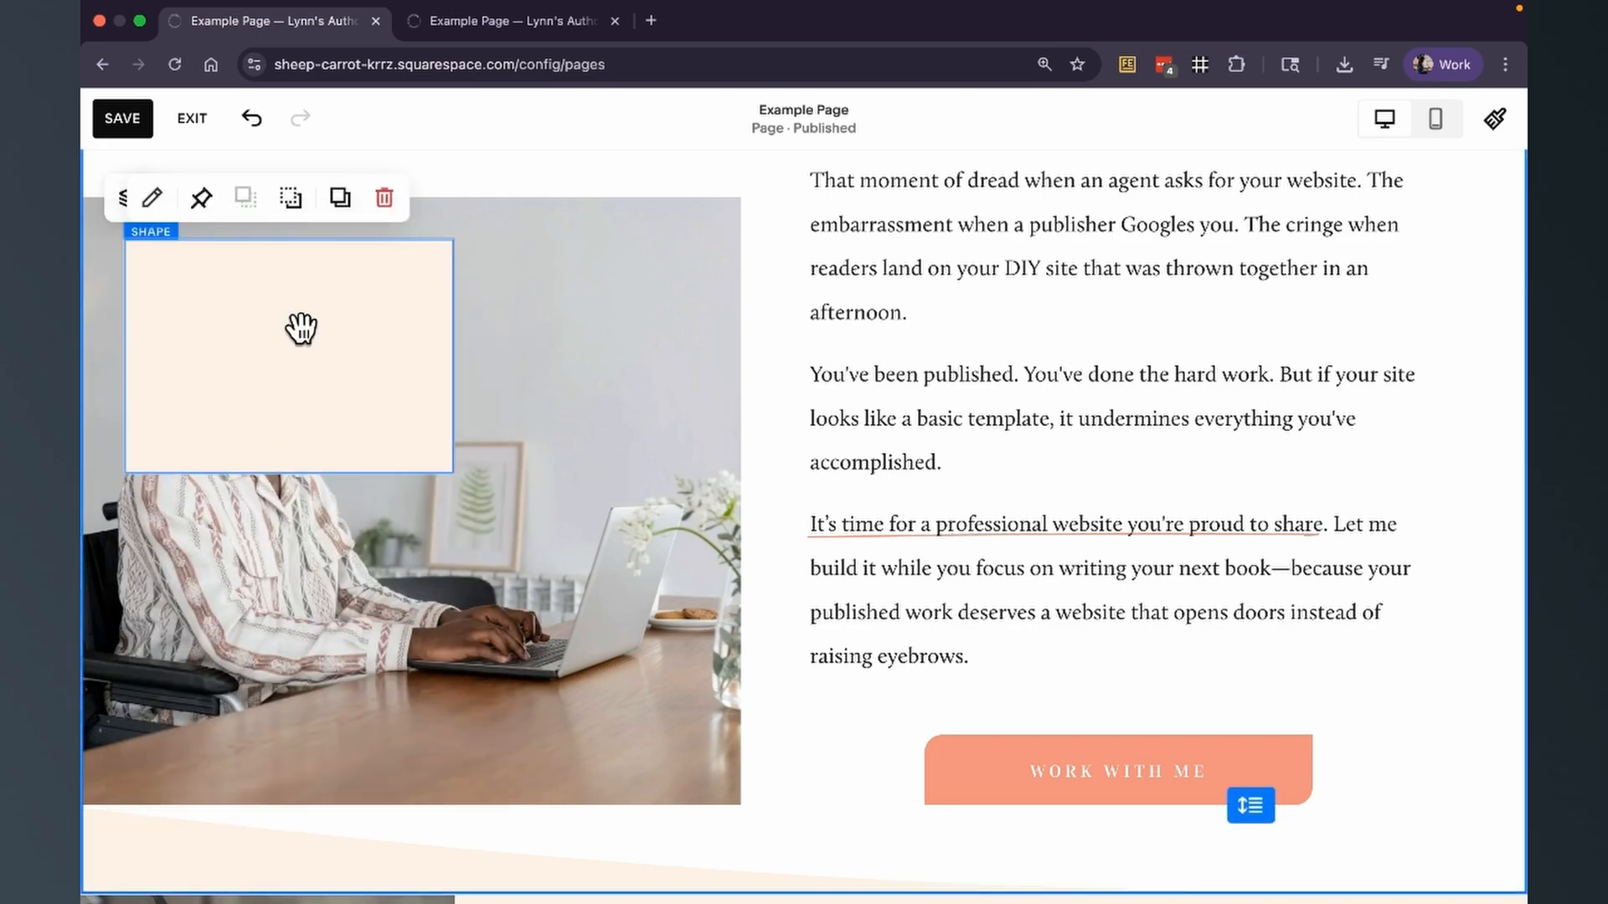
left_click_drag(305, 329, 221, 277)
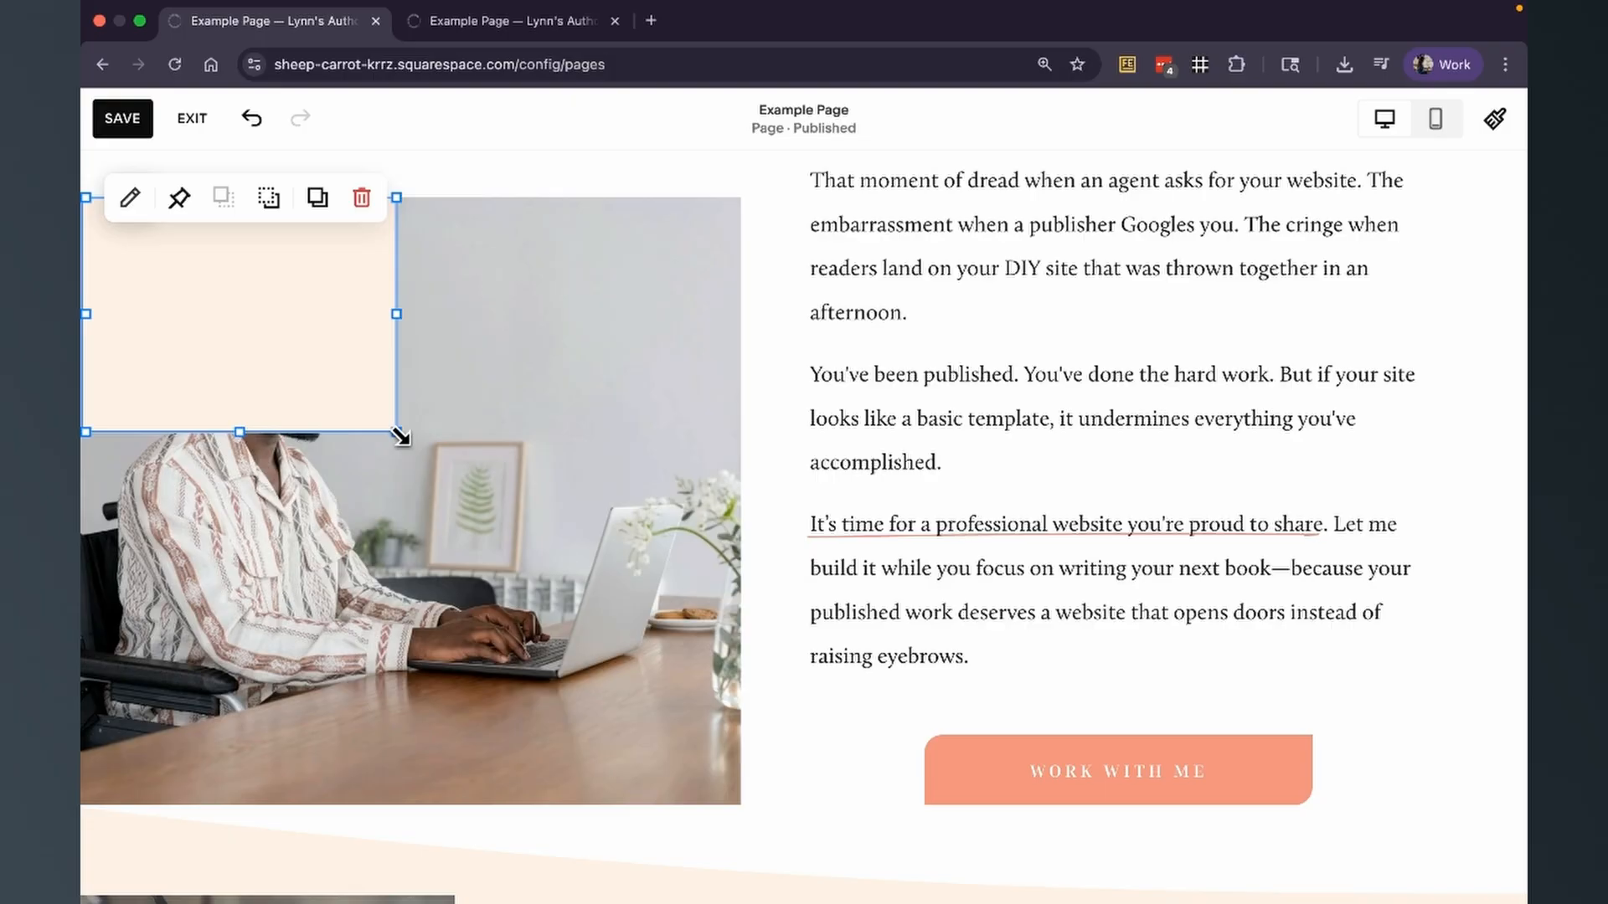
mouse_move(399, 433)
left_mouse_down()
mouse_move(725, 667)
mouse_move(736, 800)
left_mouse_up()
Make the new shape's fill color fully transparent.
left_click(129, 199)
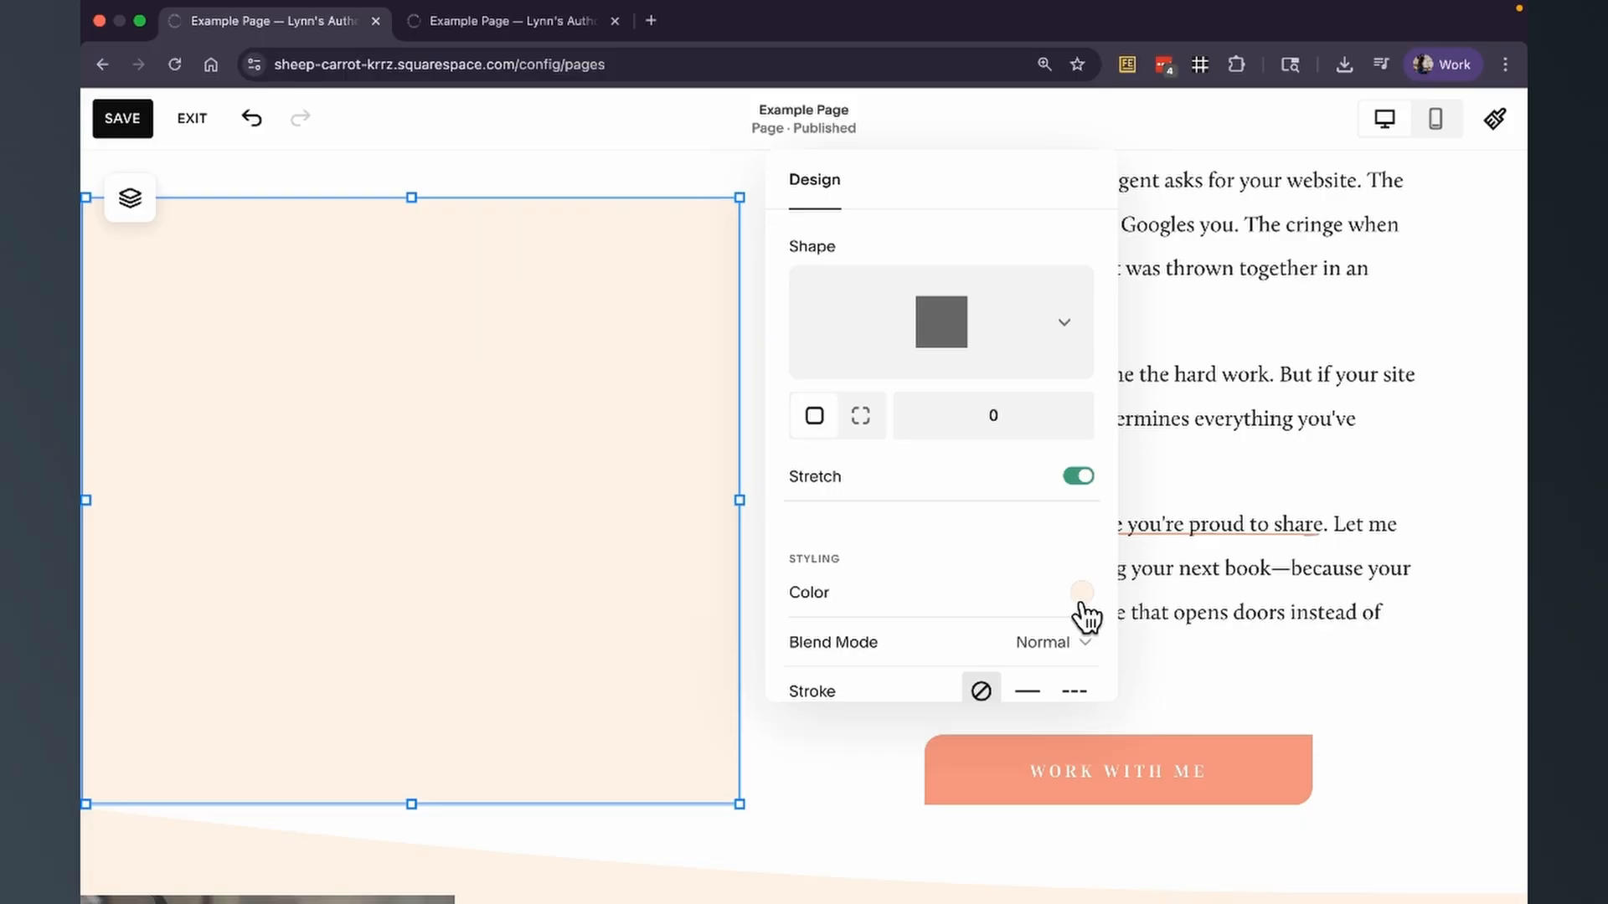
left_click(1083, 594)
left_click(1215, 585)
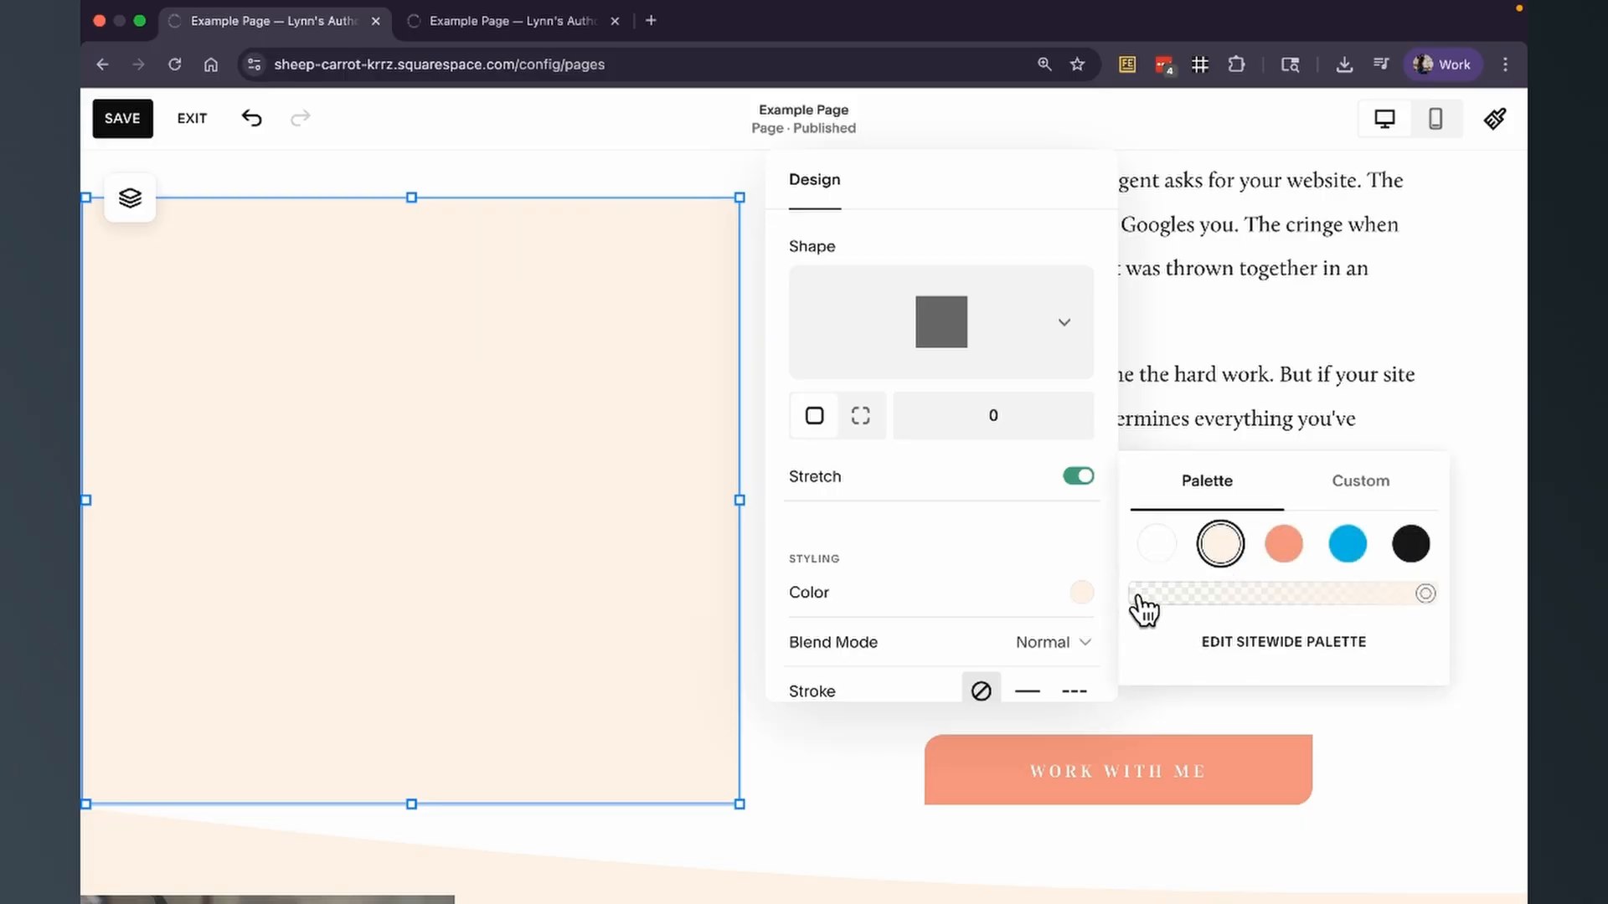
left_click(1136, 595)
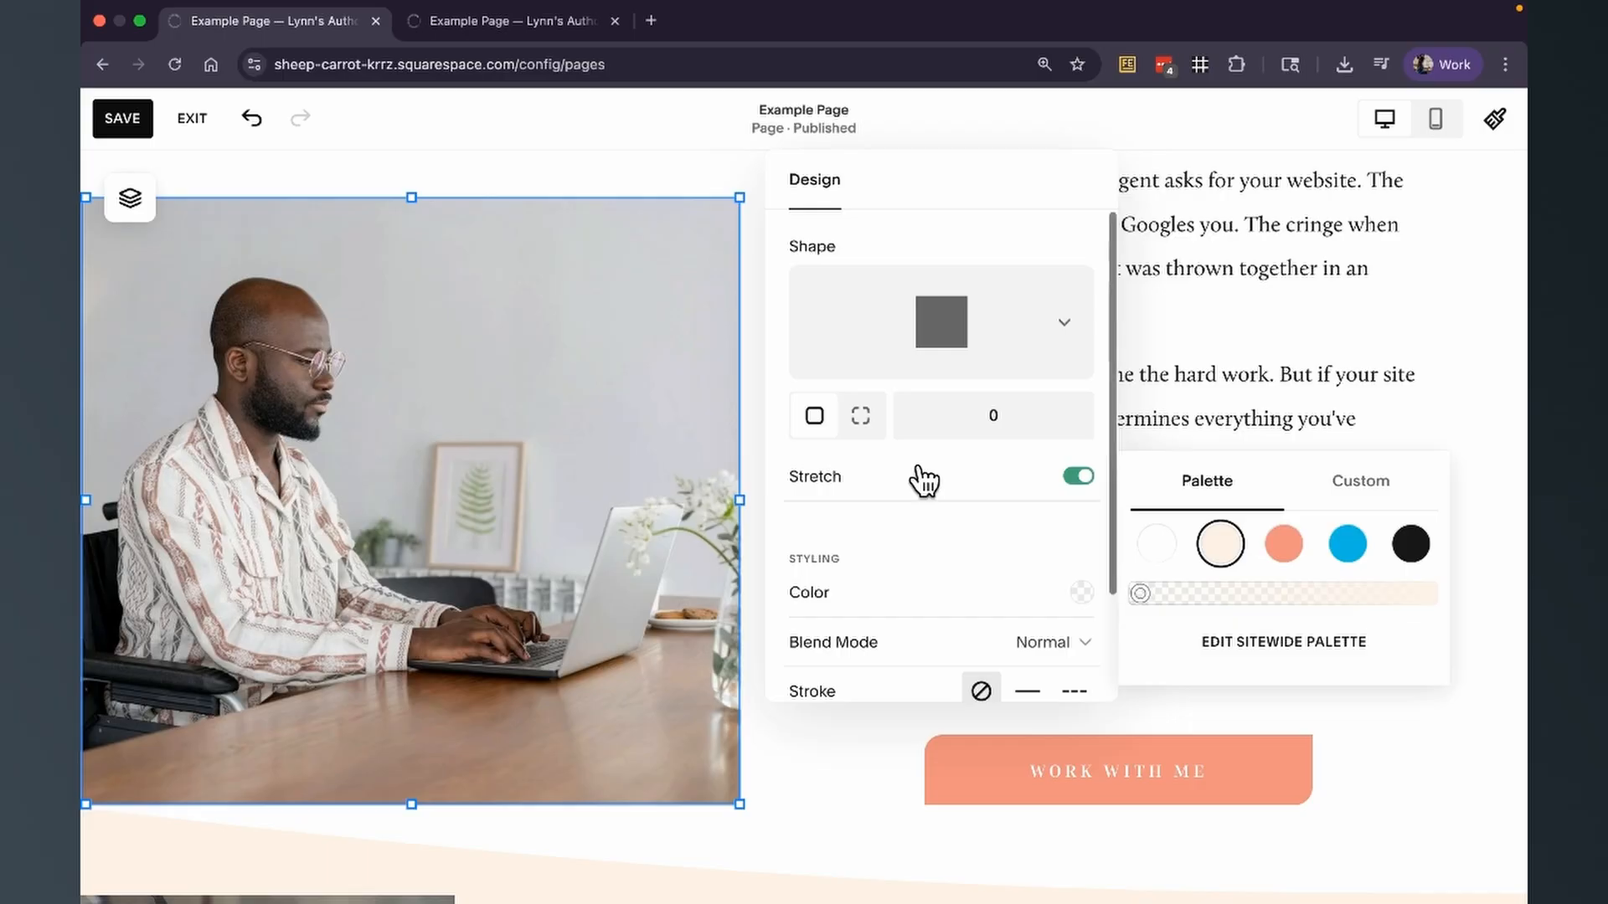
Give the shape around the photo a solid coral stroke with thickness S.
scroll(962, 556, "down", 2)
left_click(1028, 555)
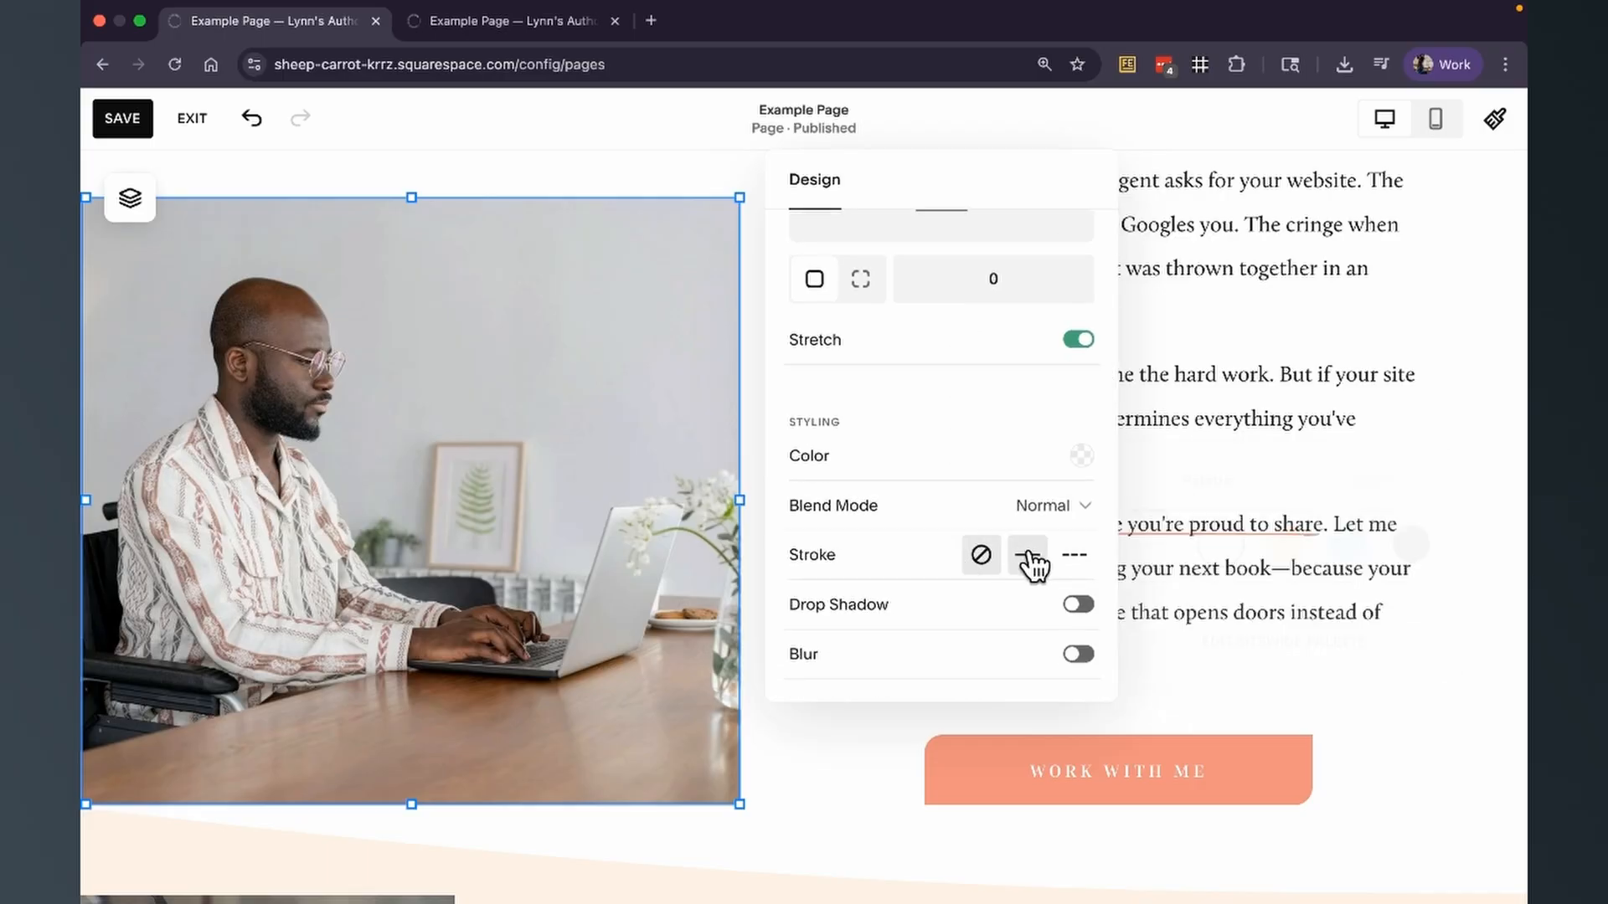
scroll(958, 524, "down", 1)
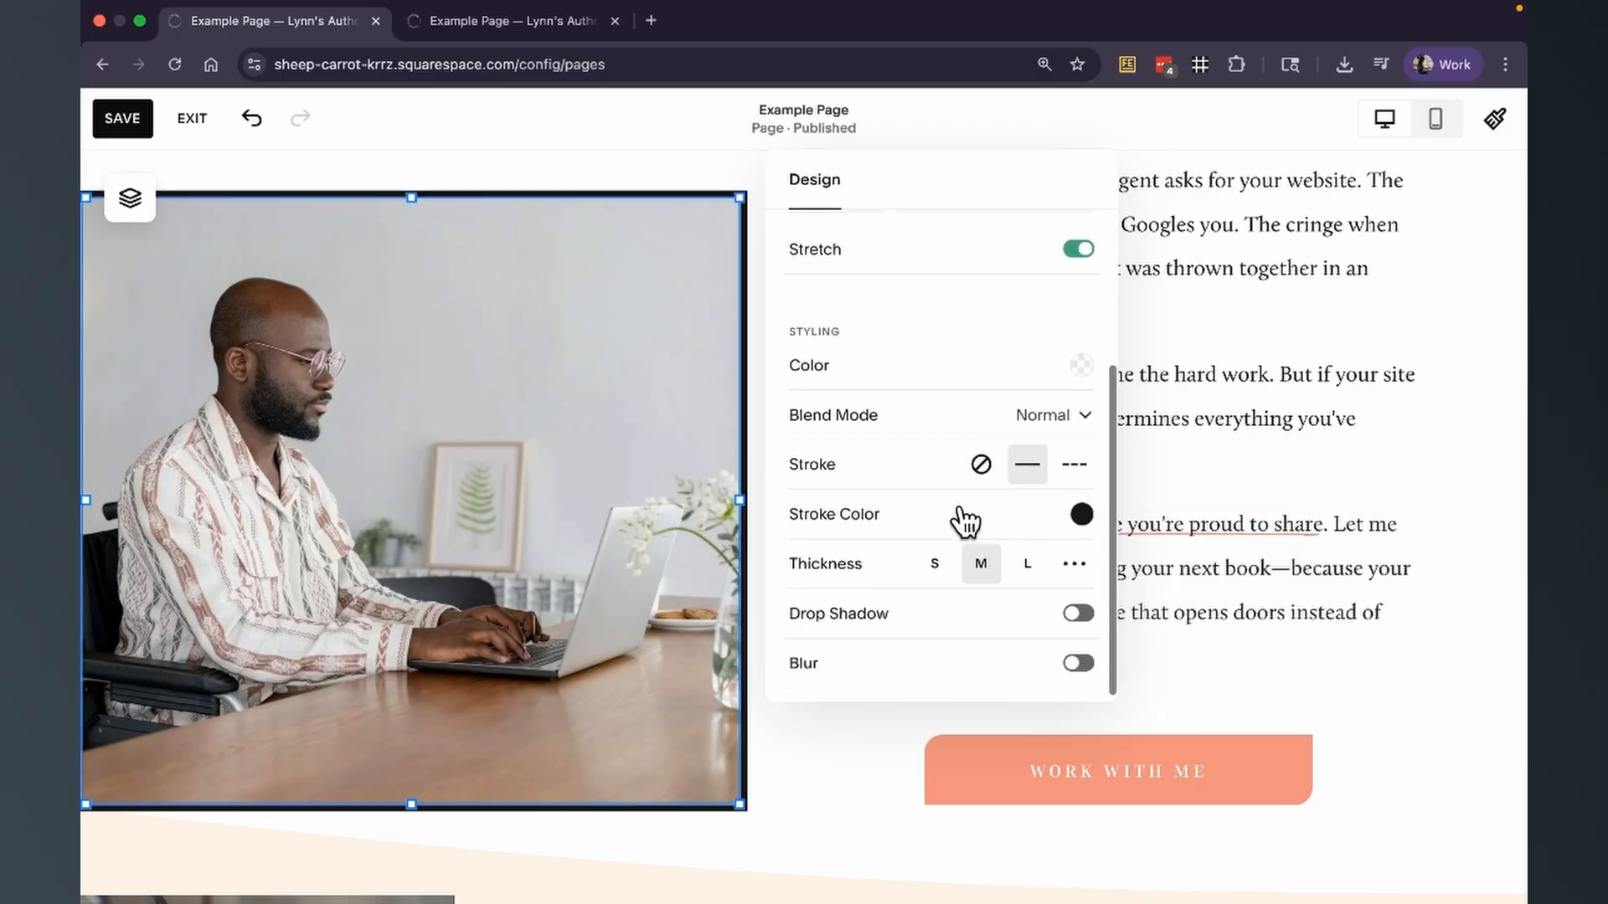
left_click(1081, 515)
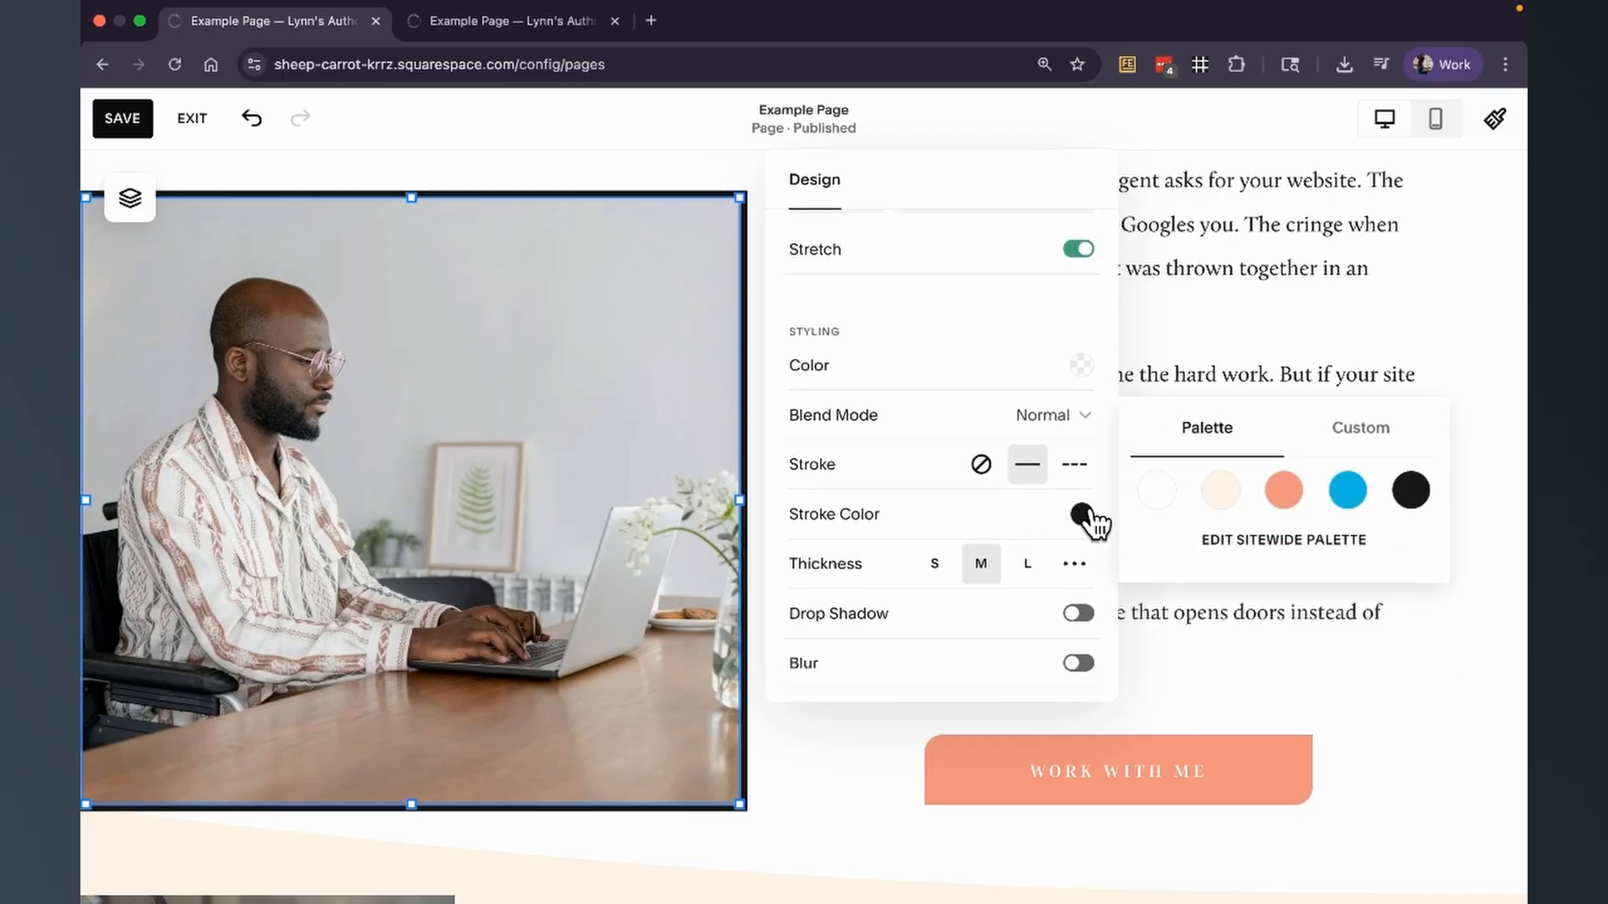
left_click(1281, 494)
left_click(938, 567)
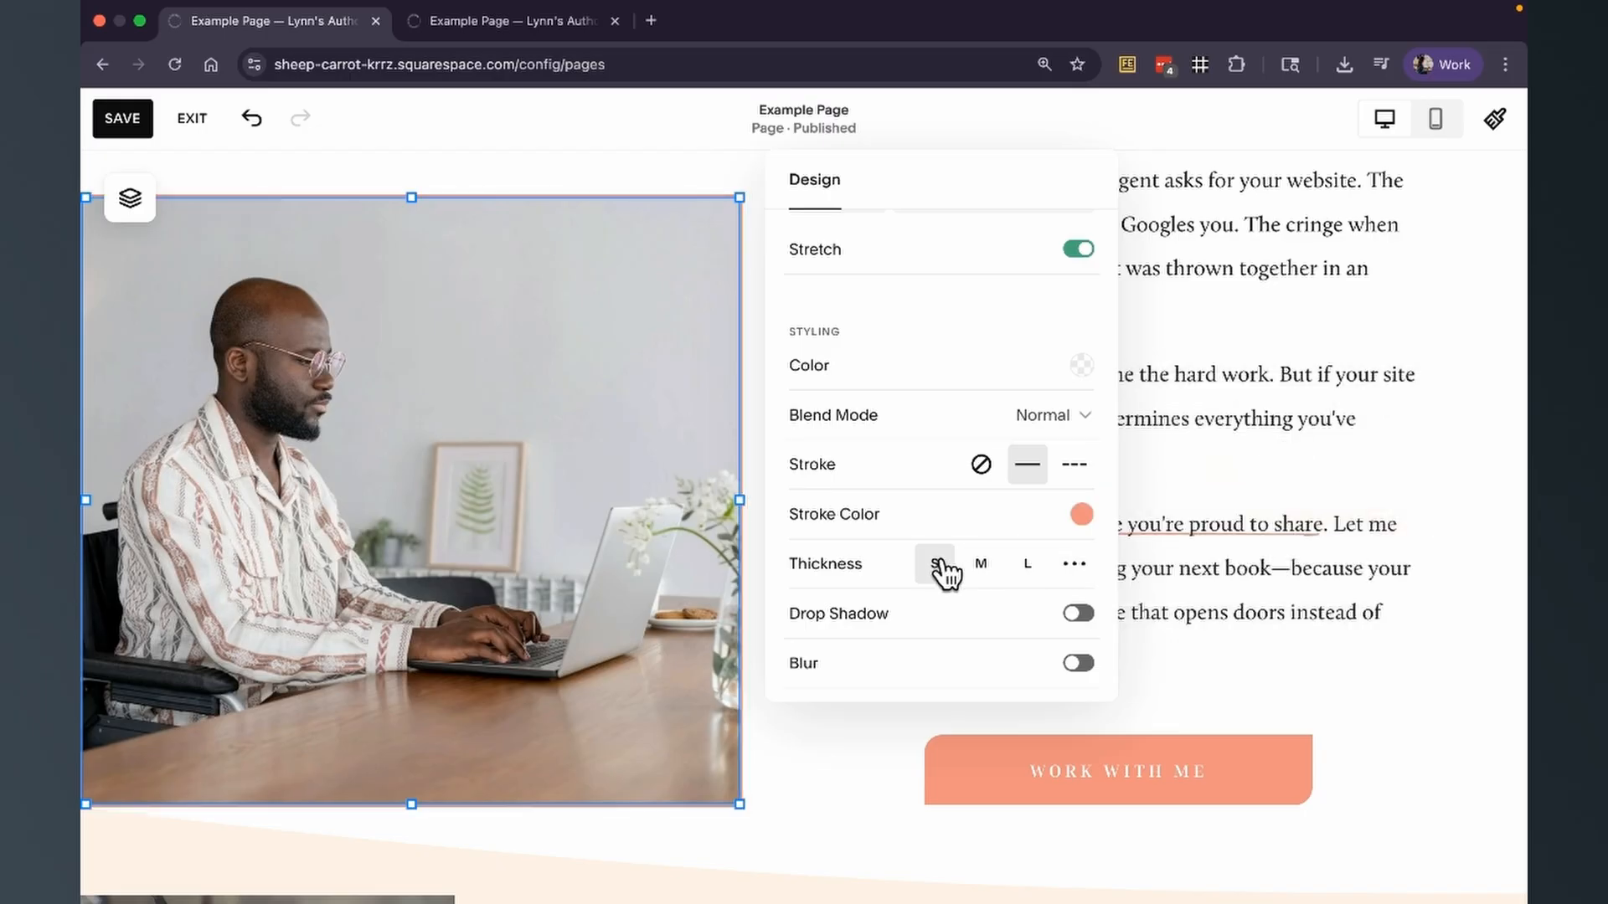
left_click(876, 779)
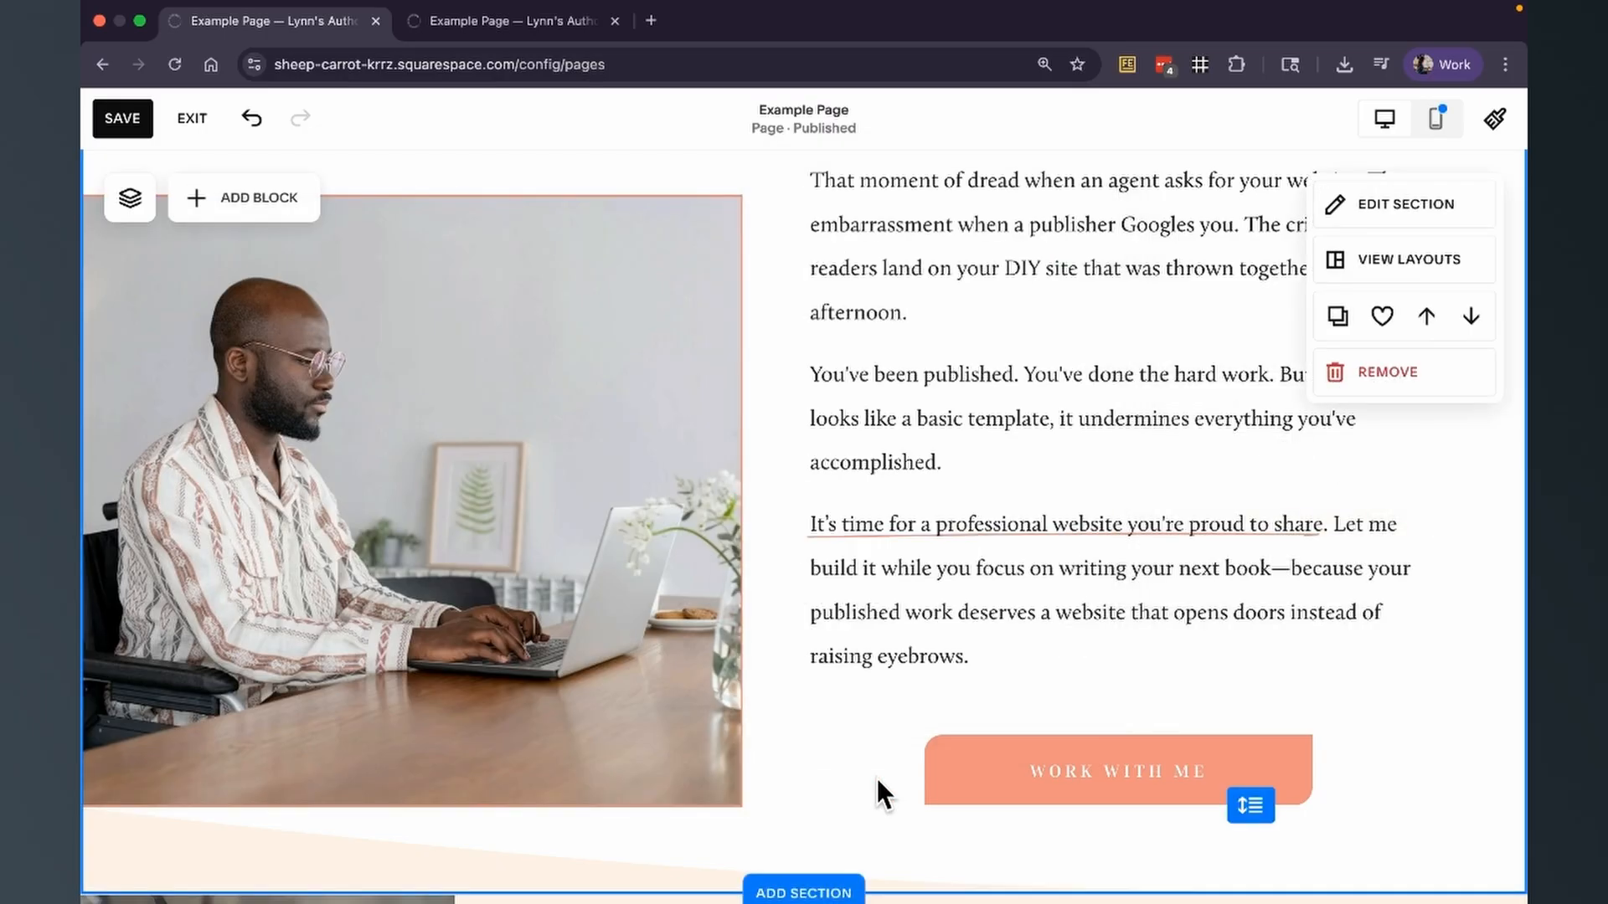
Change the stroke color of the shape around the photo to the palette's black.
left_click(511, 509)
left_click(125, 201)
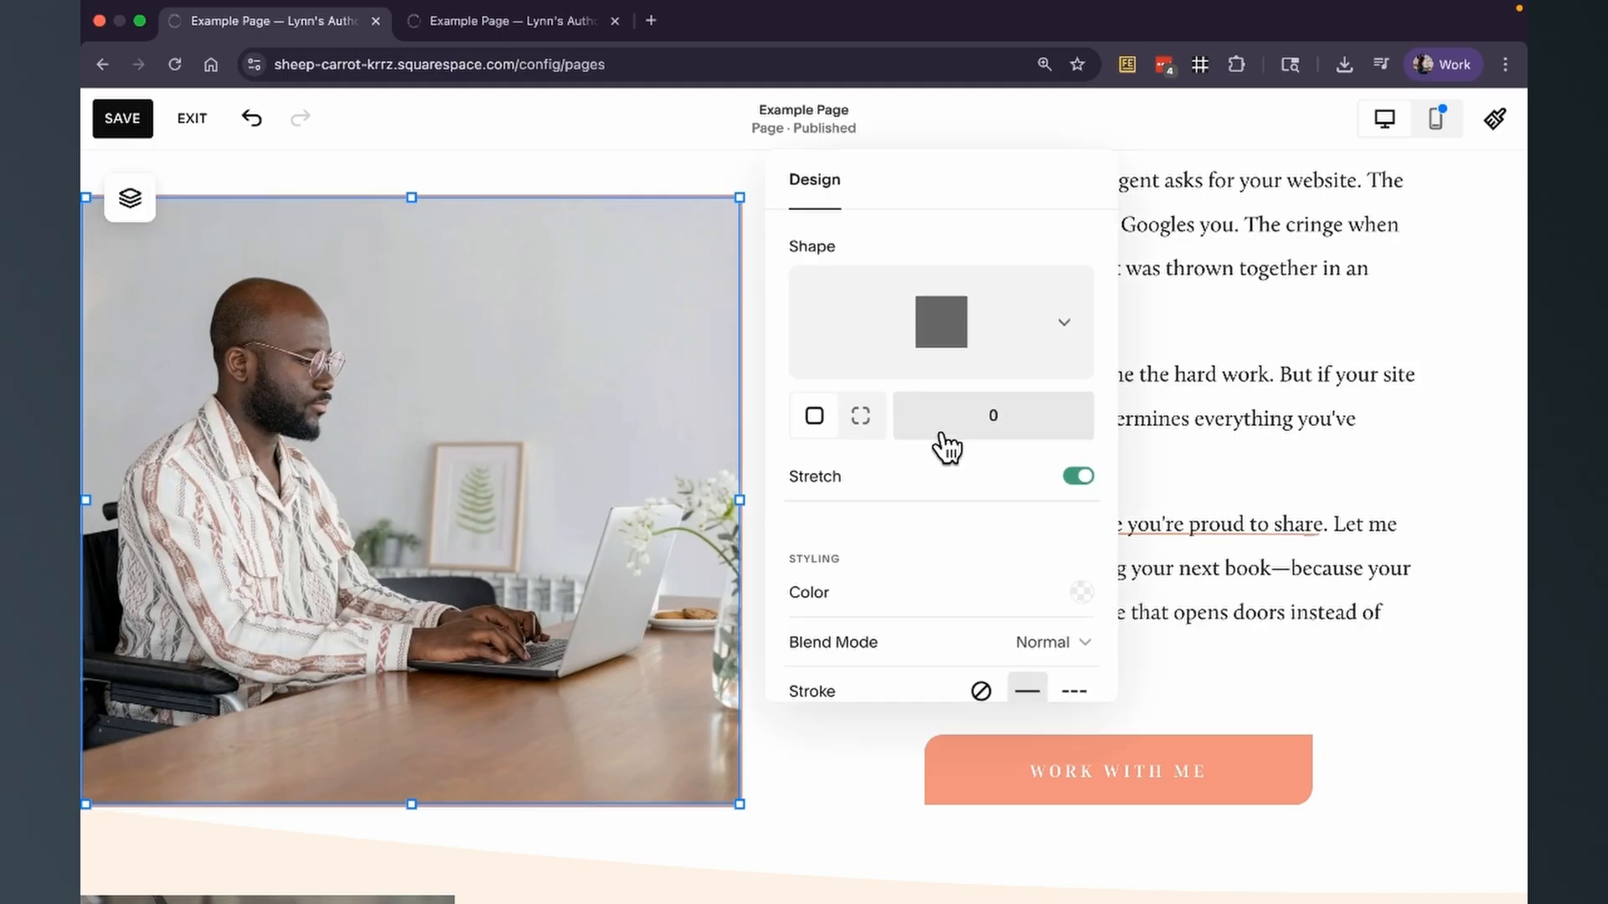
scroll(951, 511, "down", 2)
scroll(952, 515, "down", 1)
left_click(1081, 505)
left_click(1410, 456)
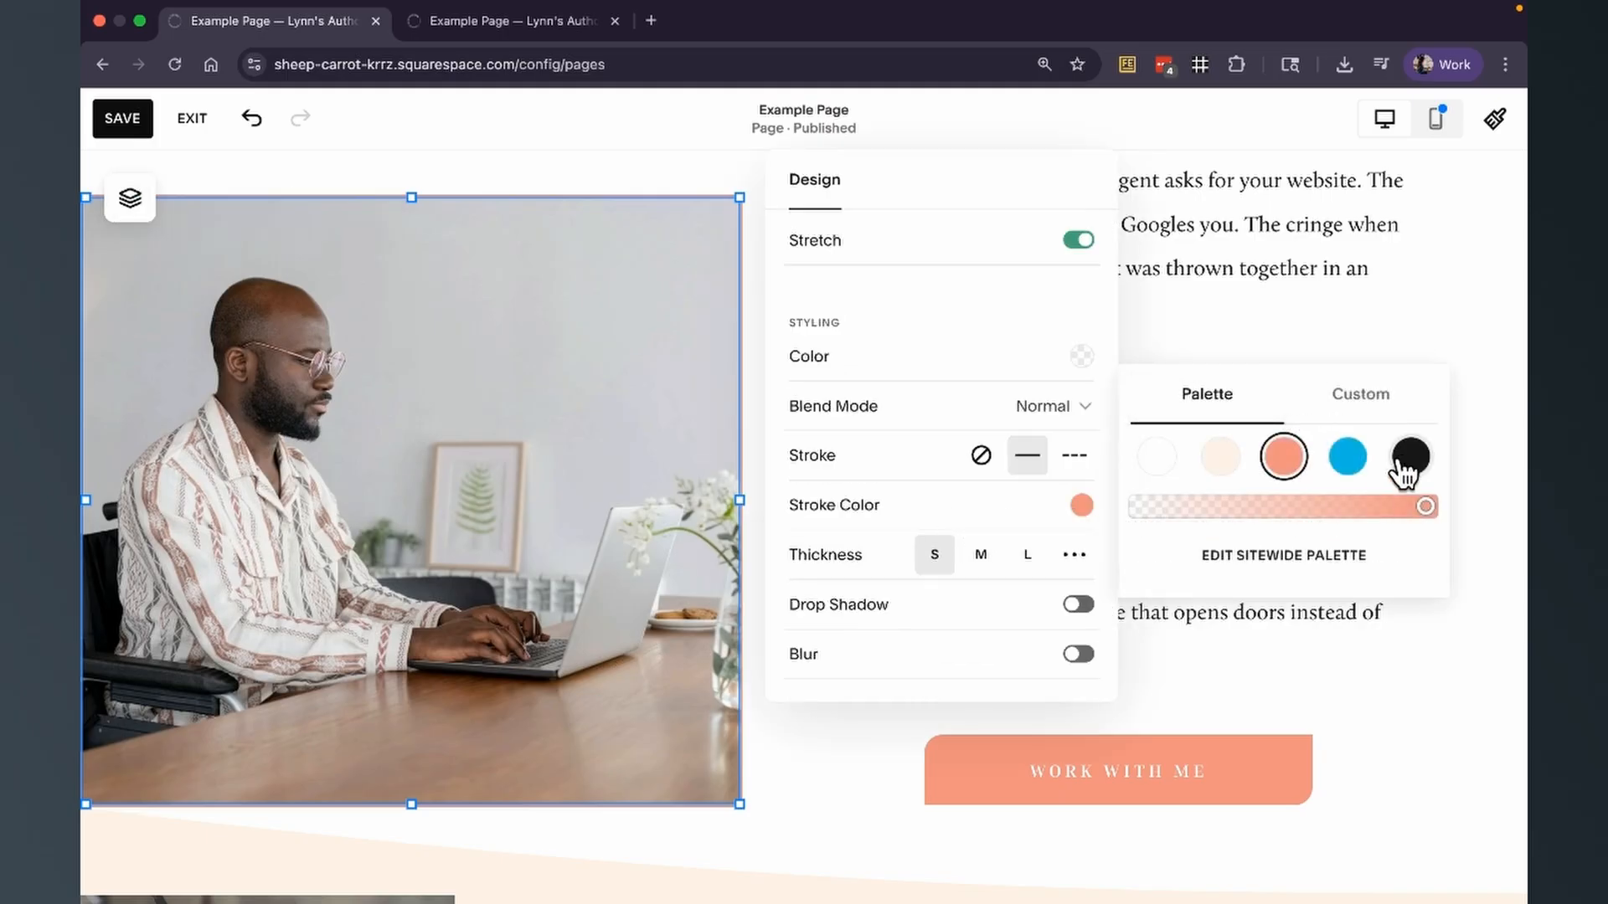
left_click(862, 752)
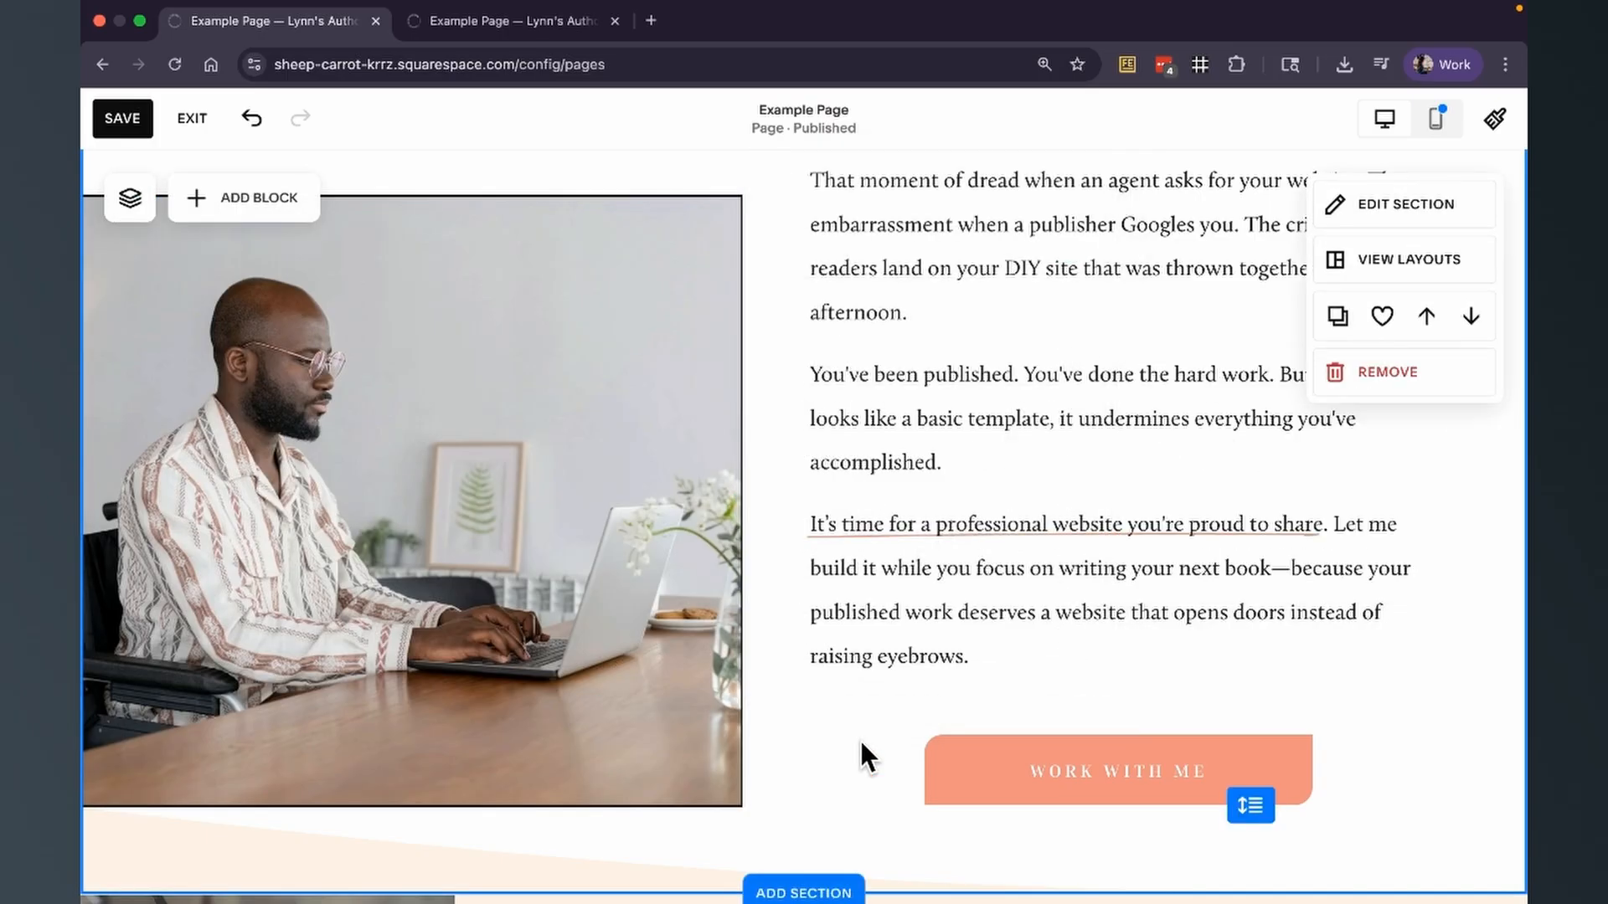
Send the outlined shape backward so it sits behind the photo.
left_click_drag(545, 542, 611, 538)
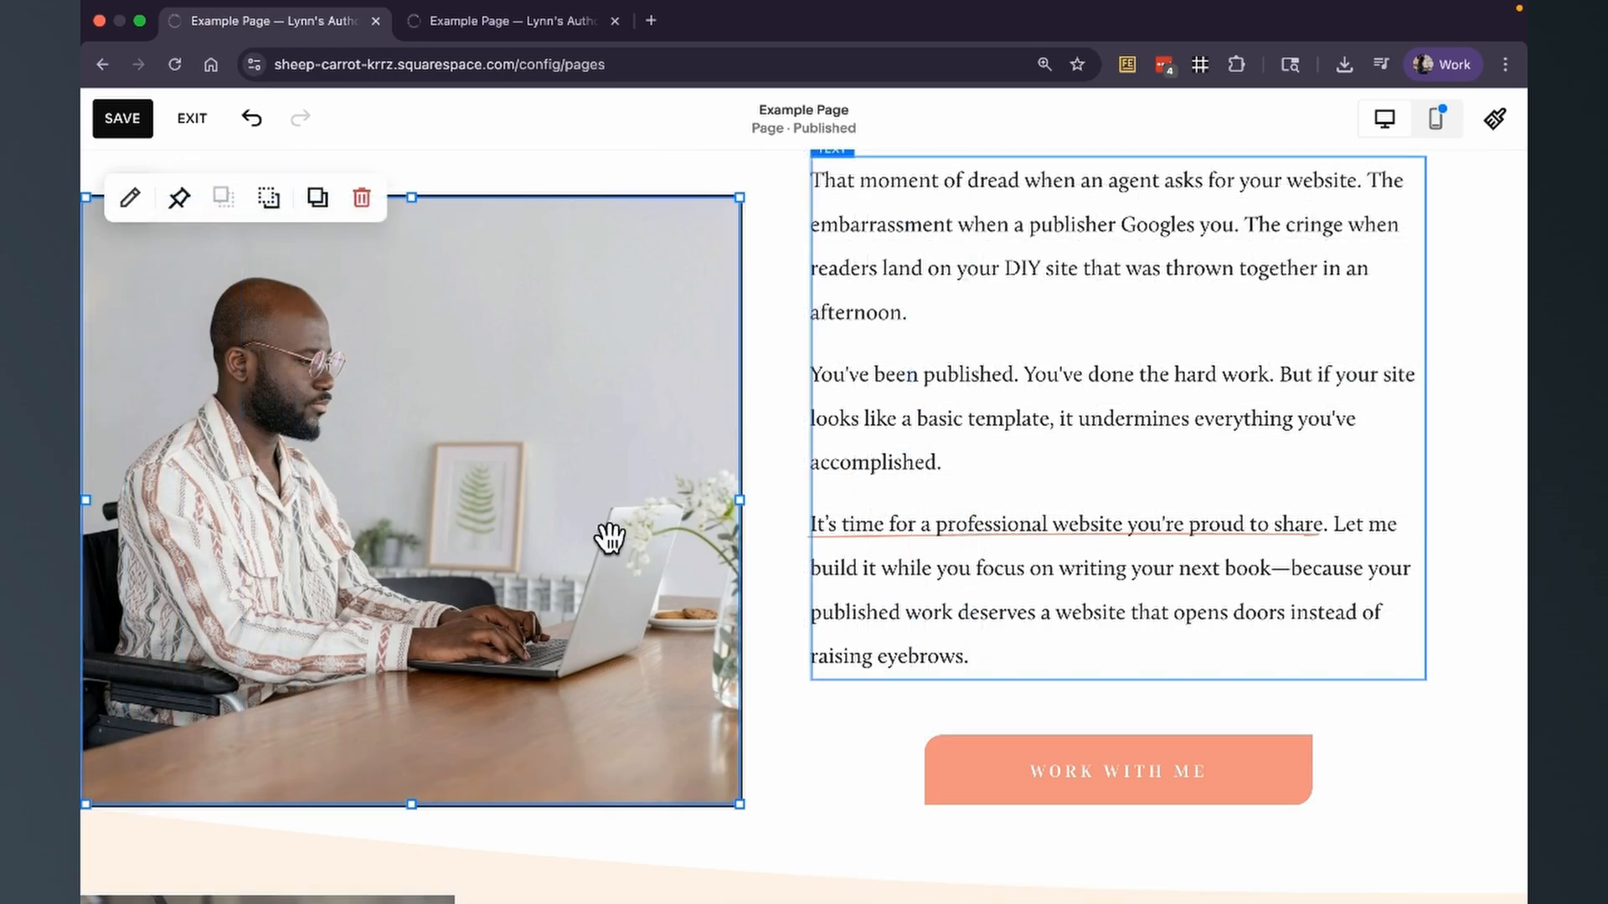
left_click(267, 201)
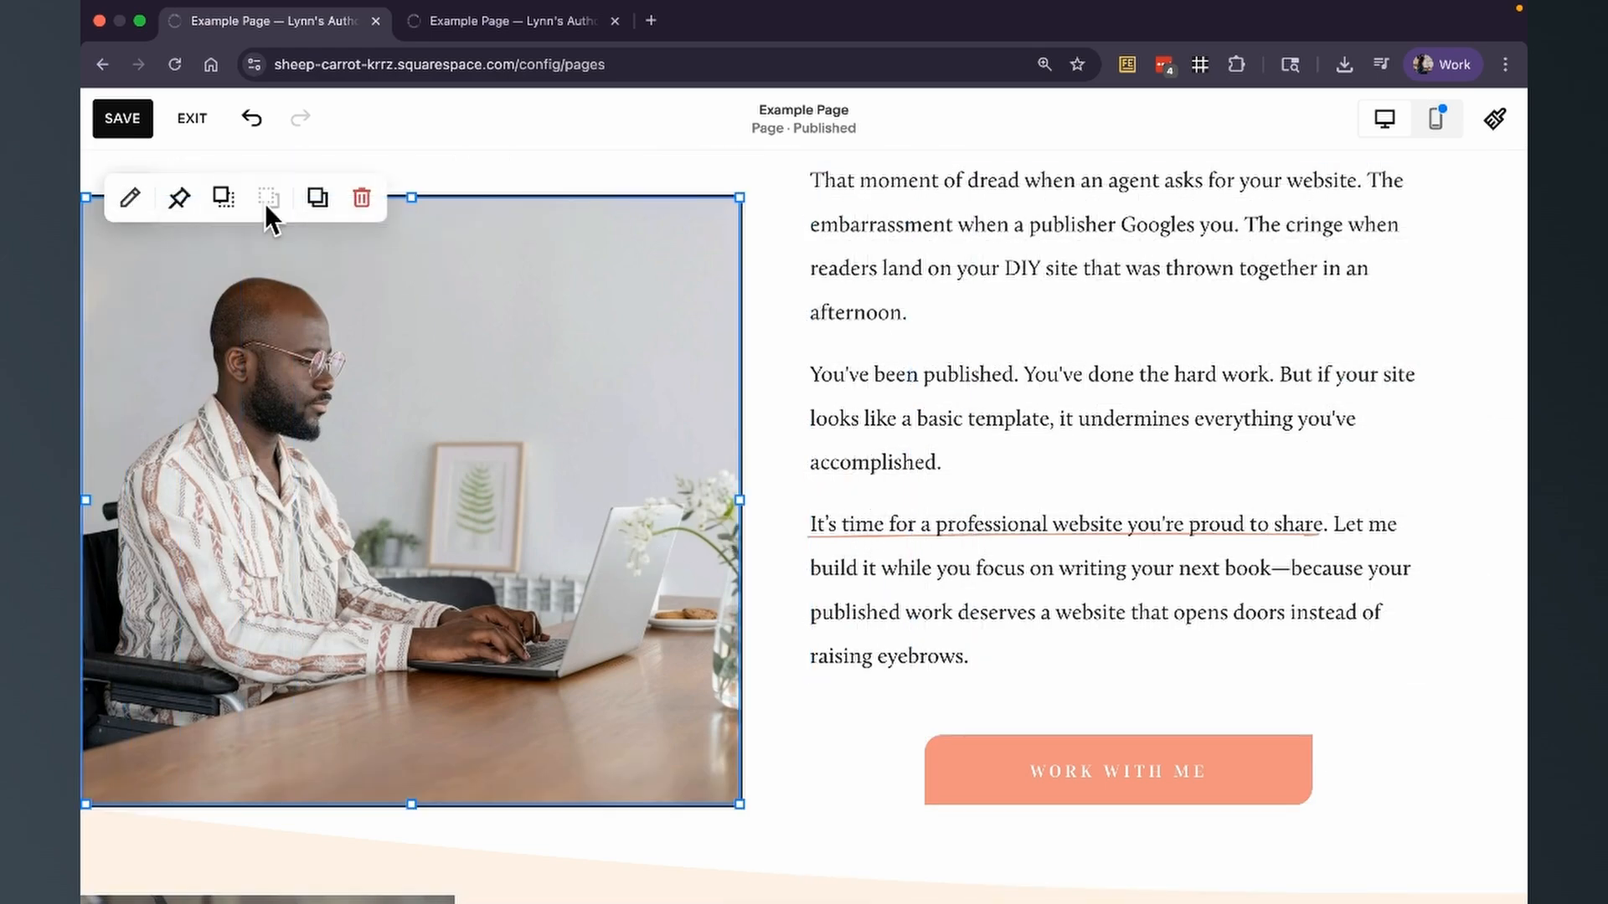
left_click(768, 272)
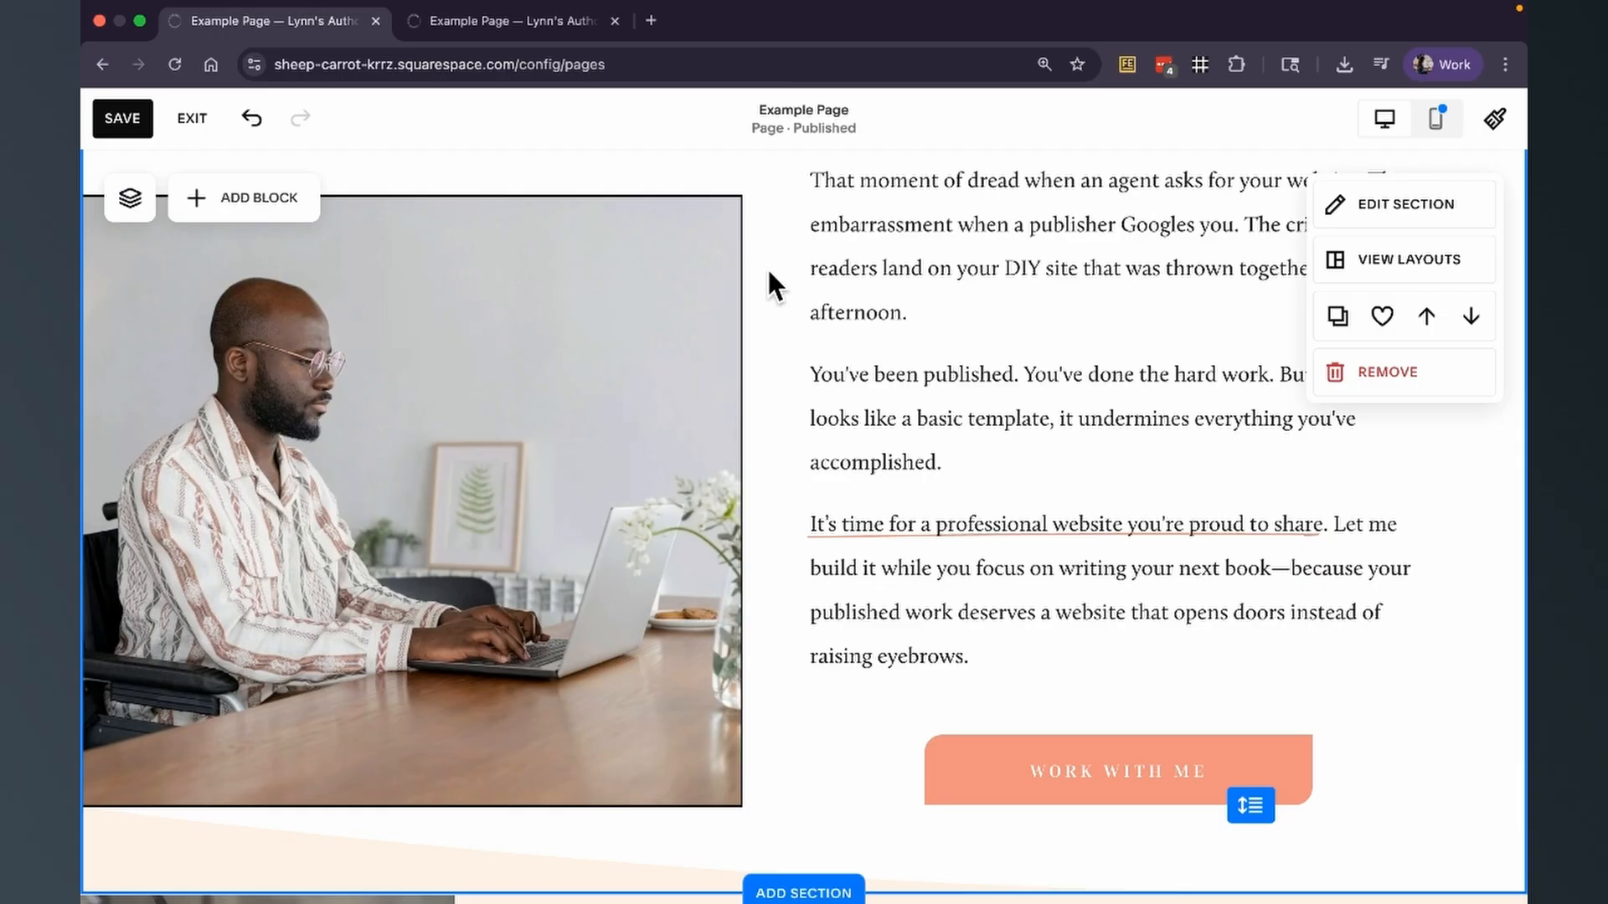
scroll(766, 293, "up", 1)
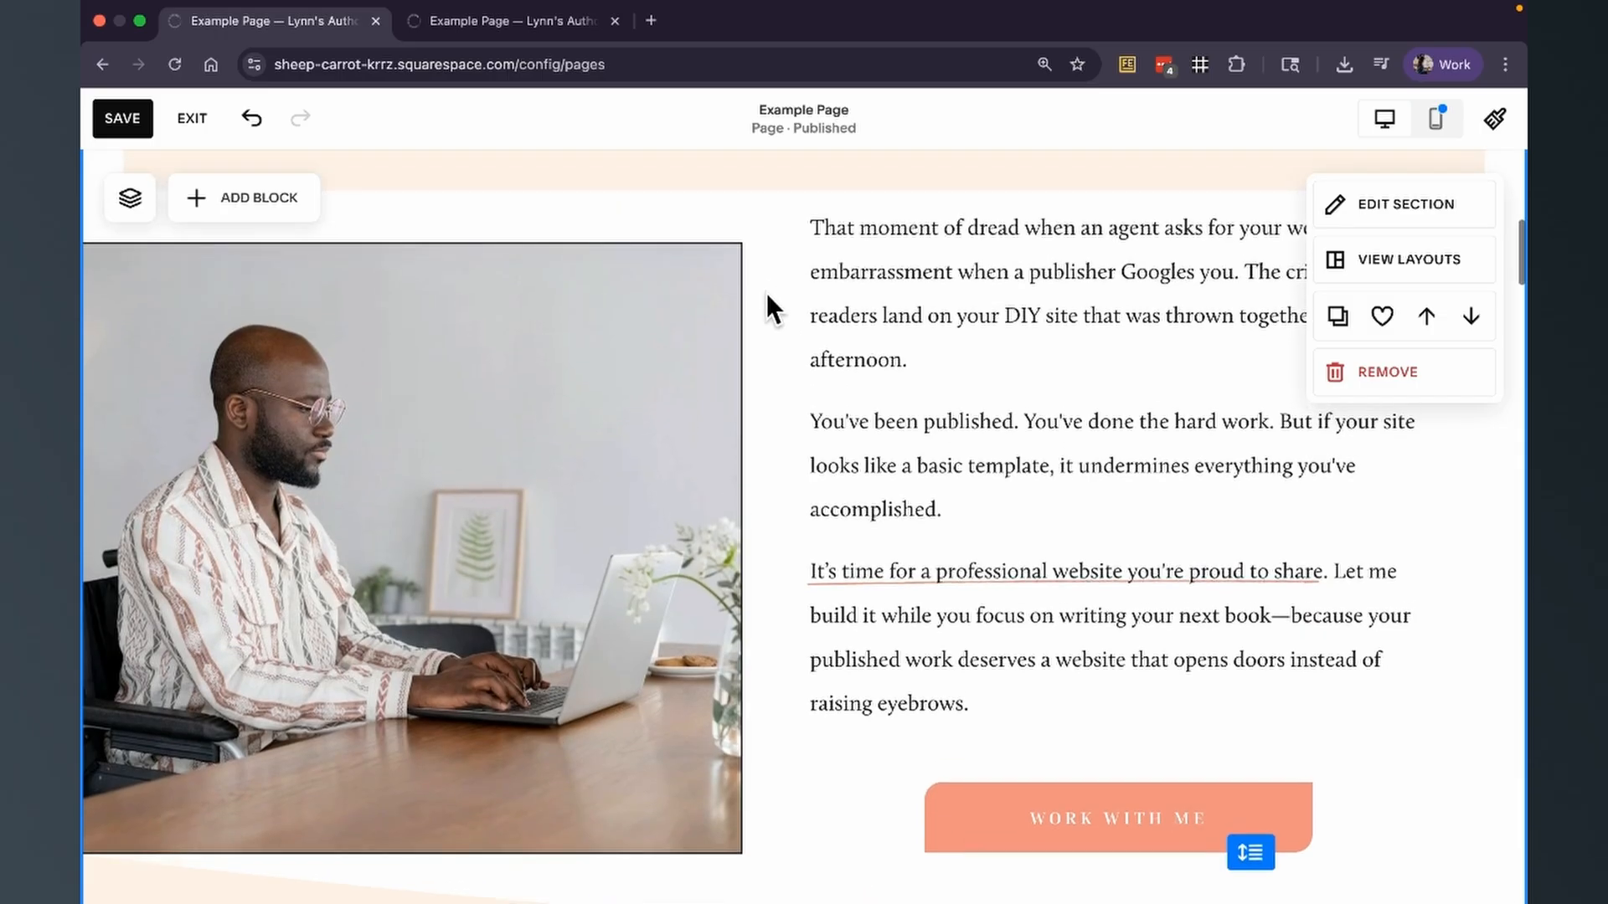
left_click(430, 377)
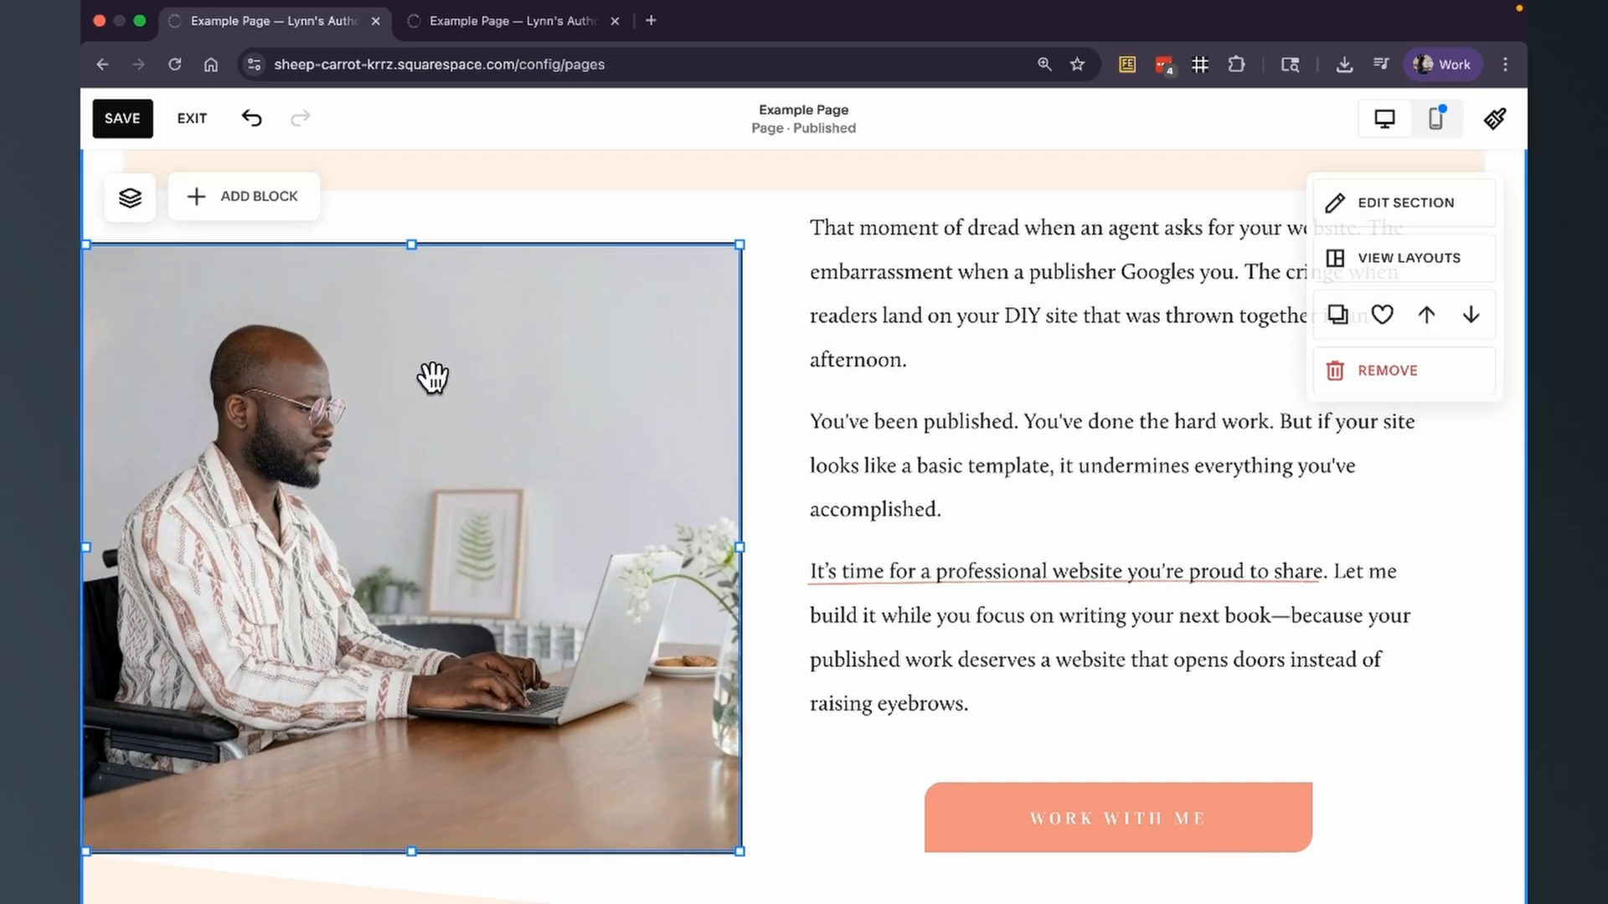
left_click(130, 203)
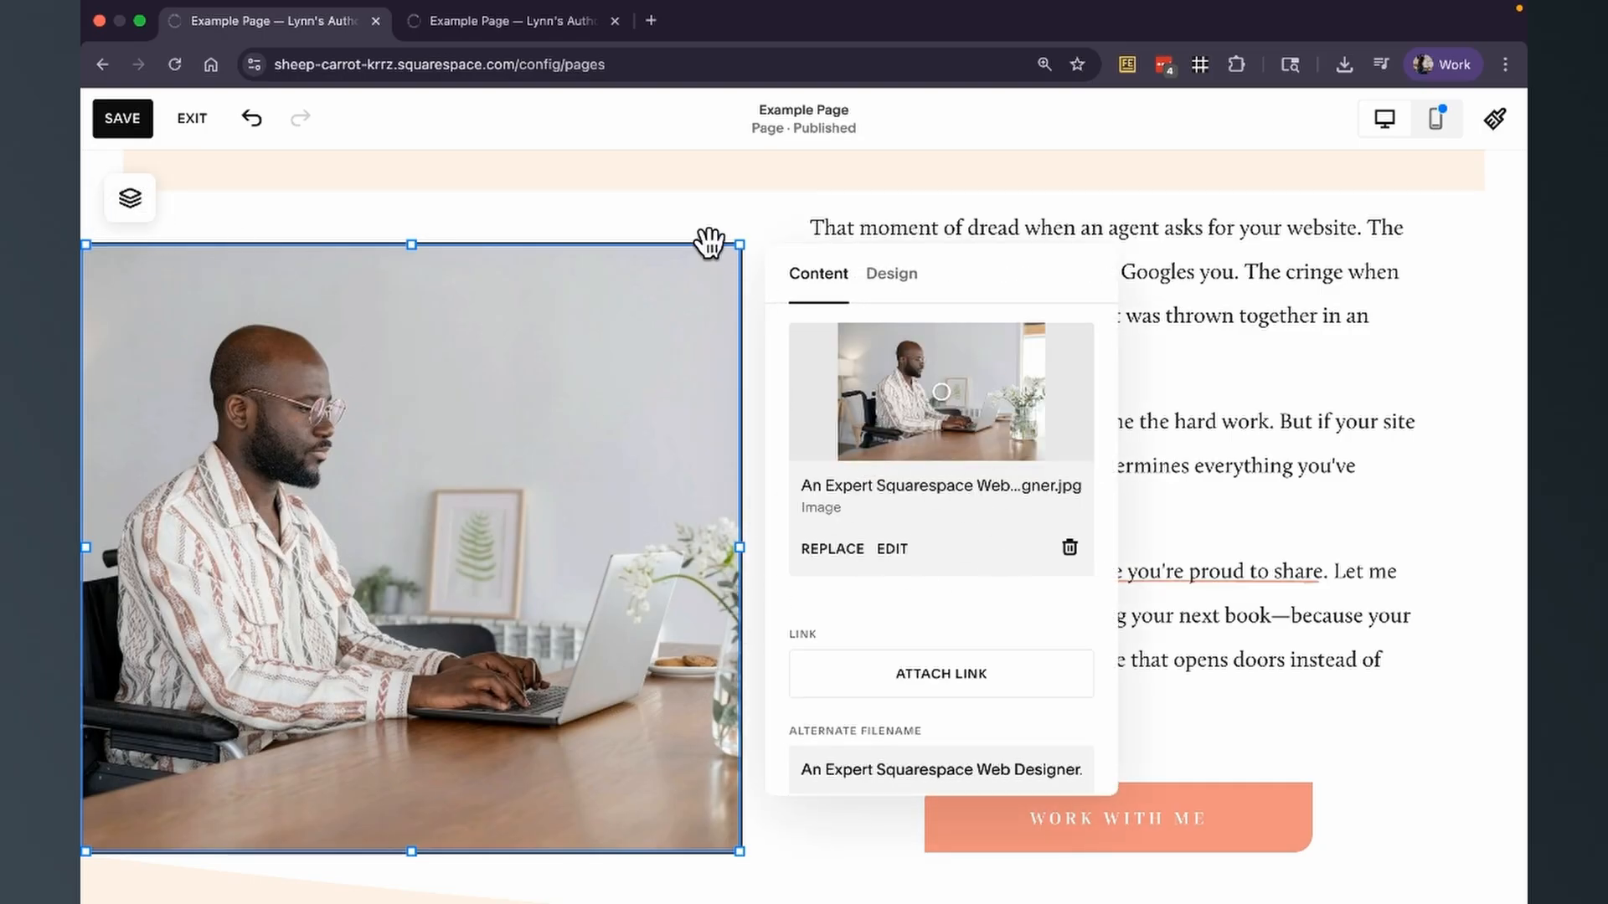
left_click(720, 199)
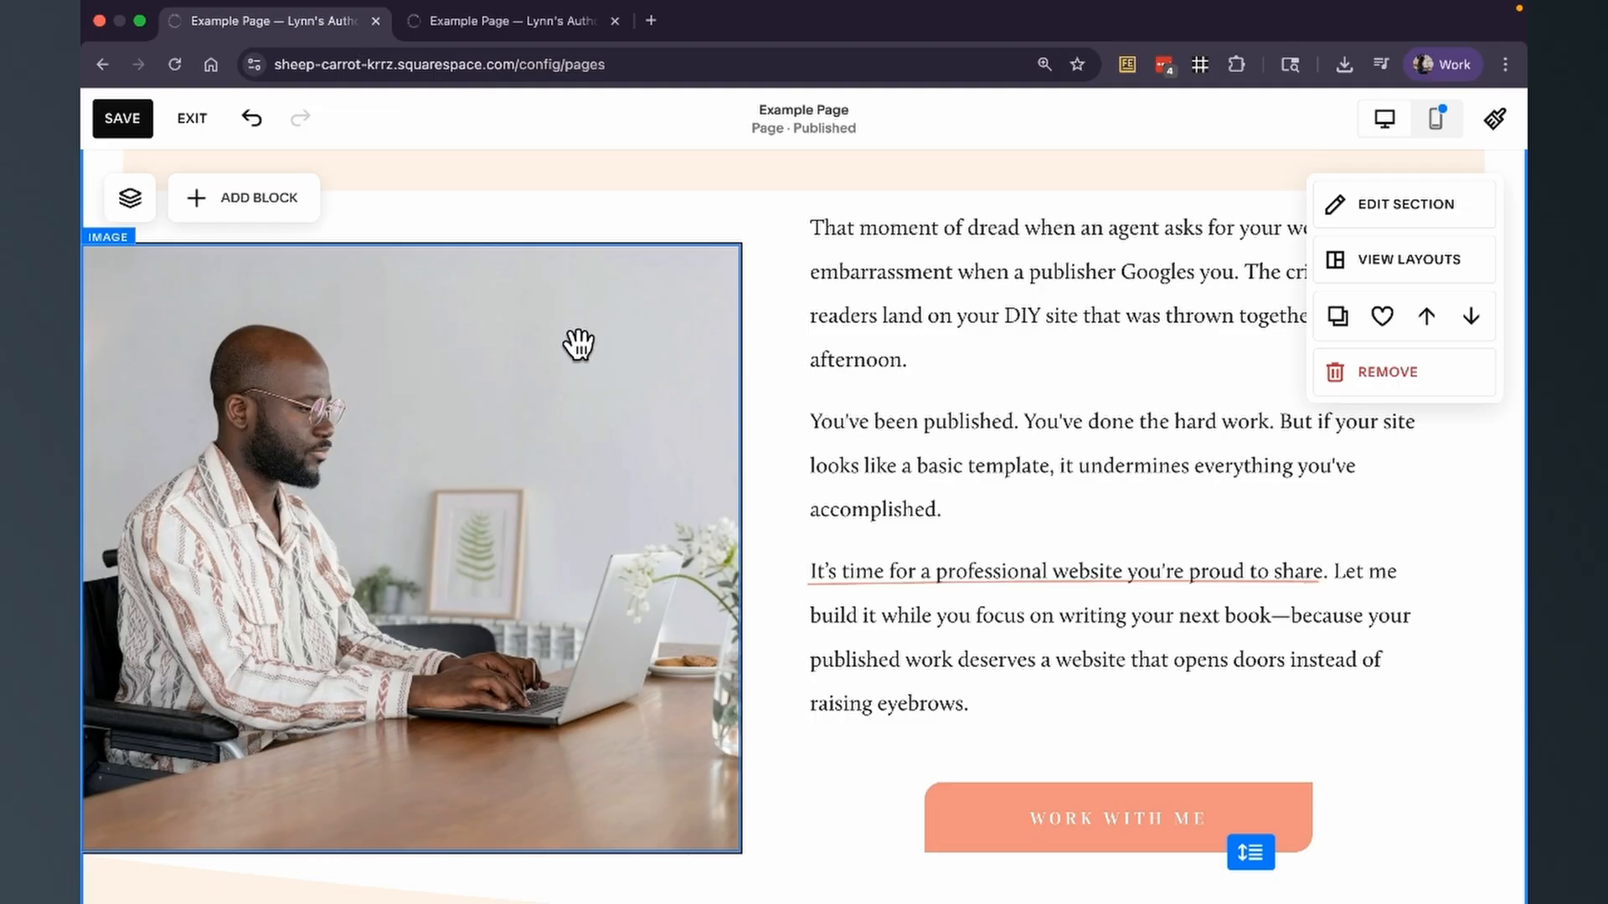
Move the photo aside to open the design settings of the outlined shape behind it, and undo the photo's move.
left_click_drag(507, 352, 178, 318)
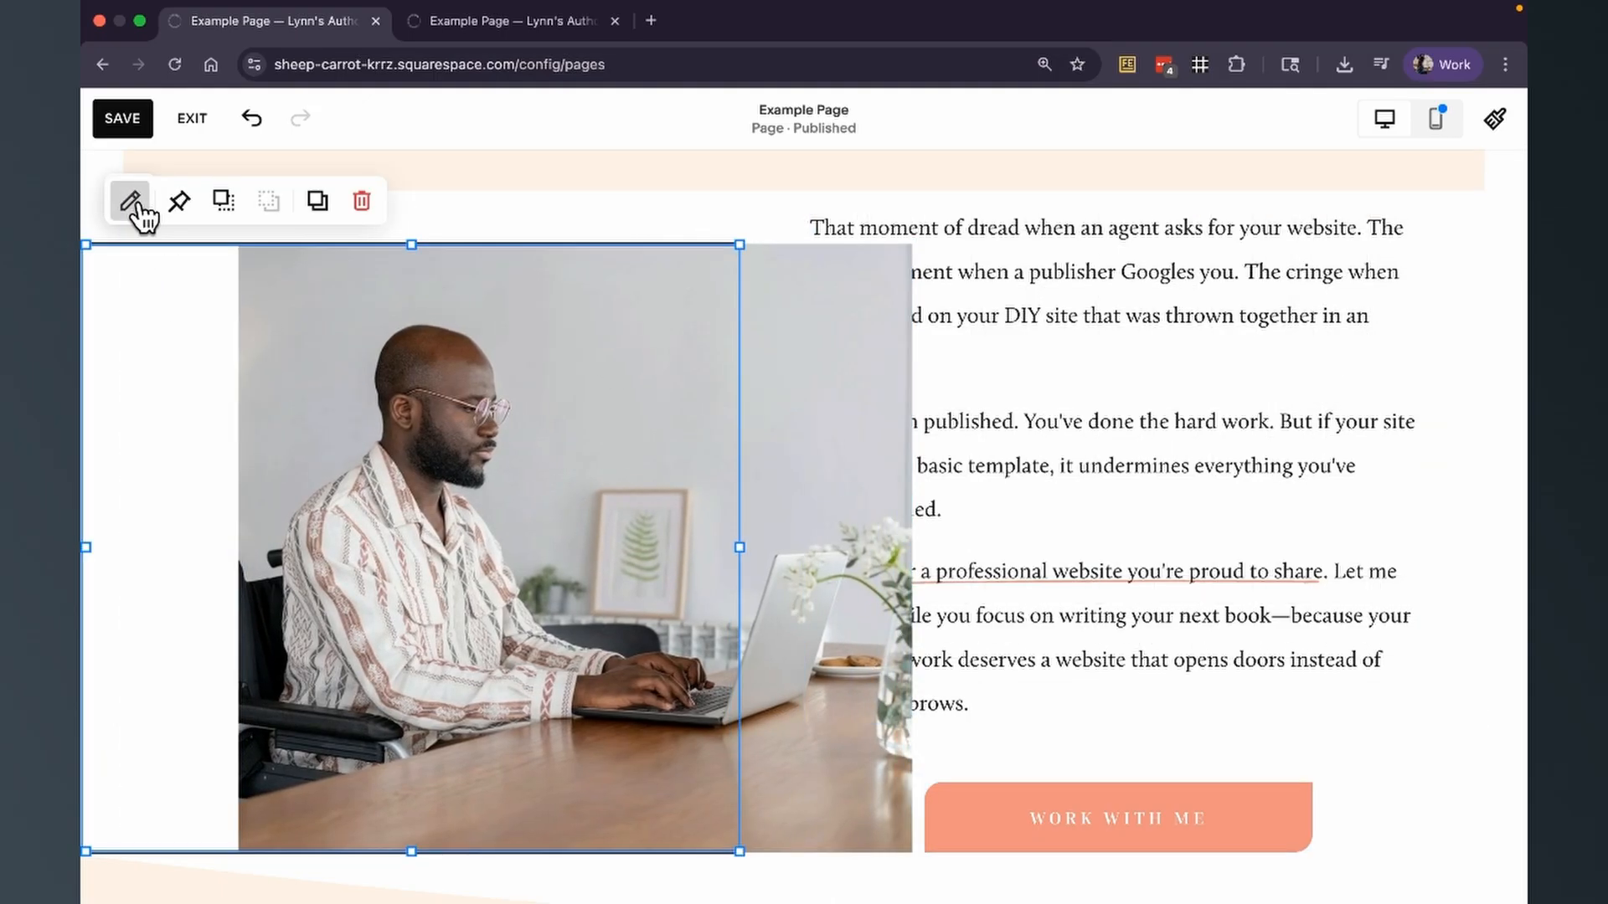
left_click(134, 204)
left_click(534, 216)
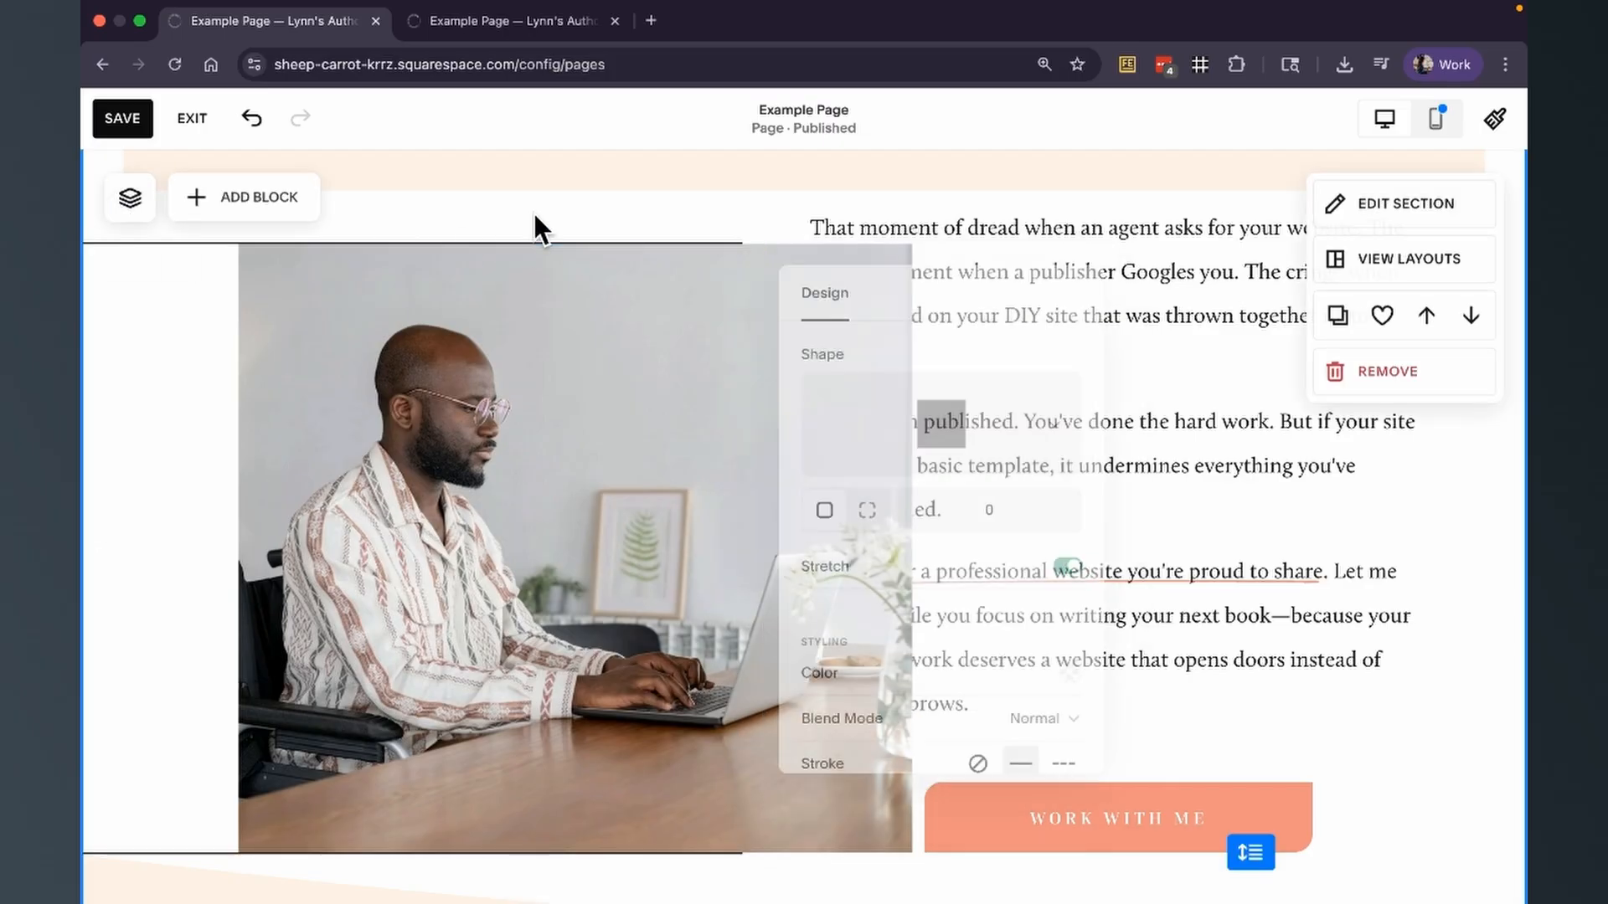
left_click(252, 121)
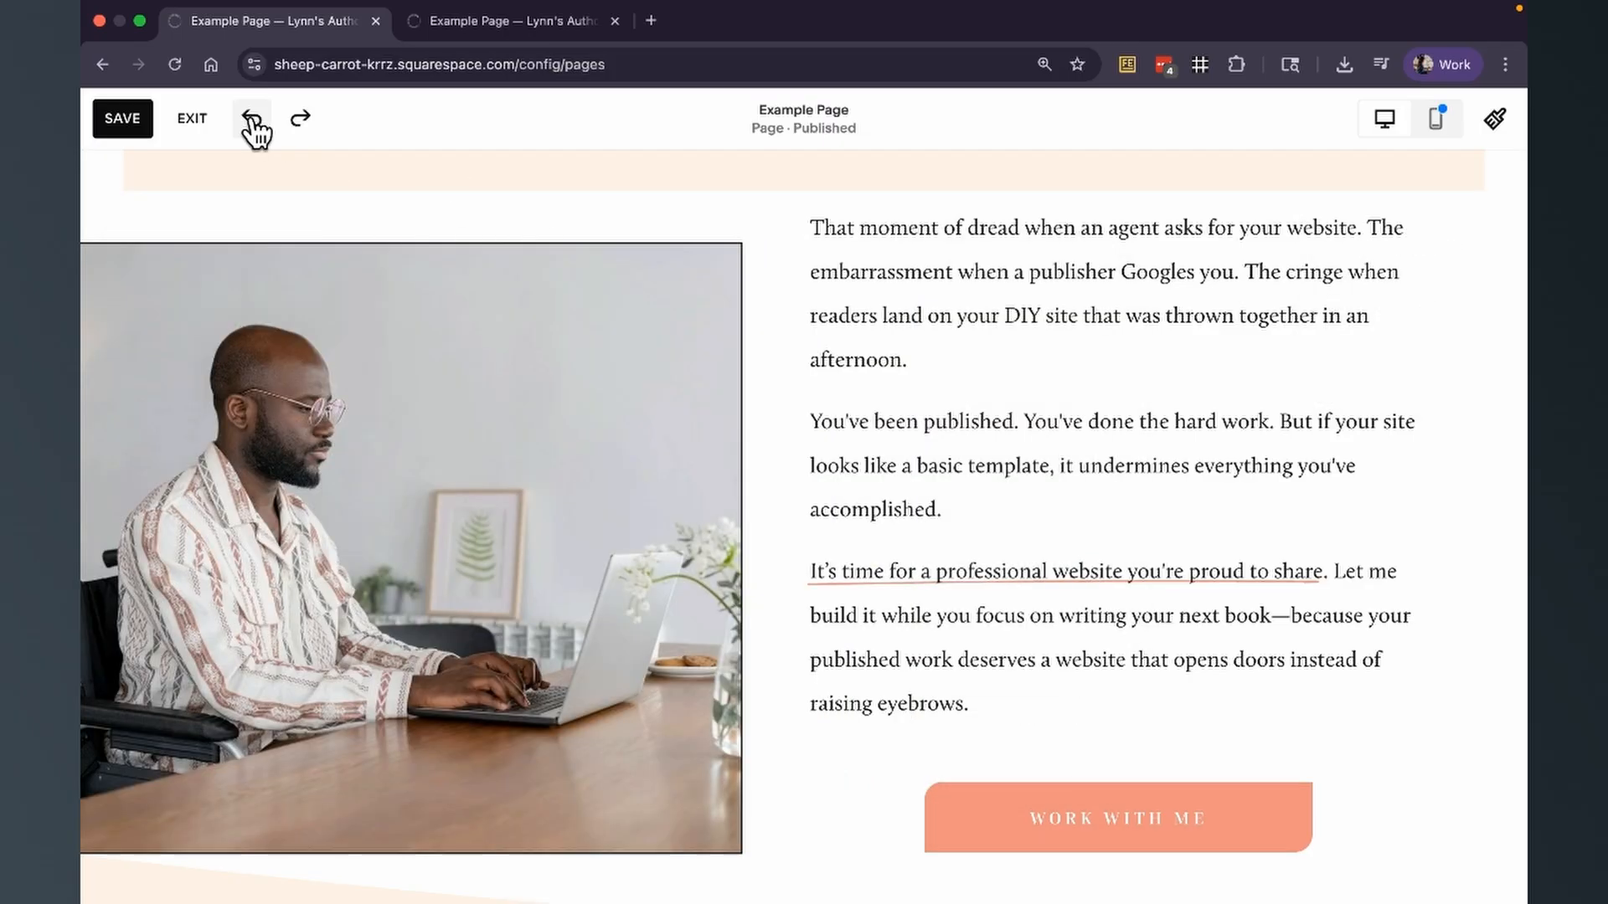
Send the photo backward so it sits behind the outlined shape.
left_click(368, 297)
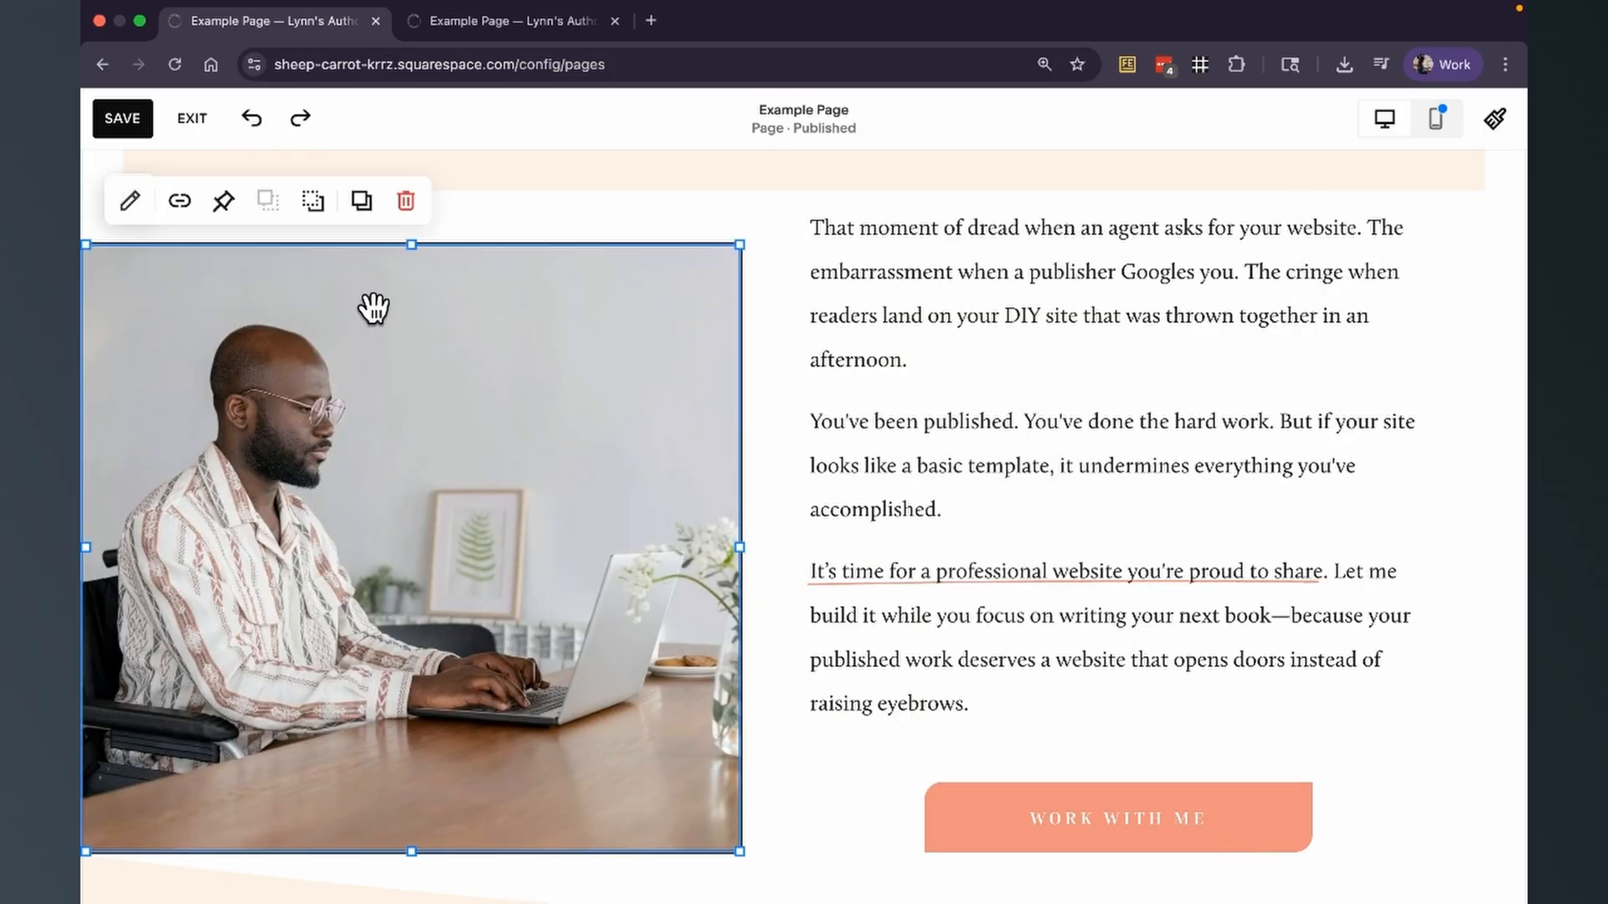
left_click(312, 207)
left_click(526, 231)
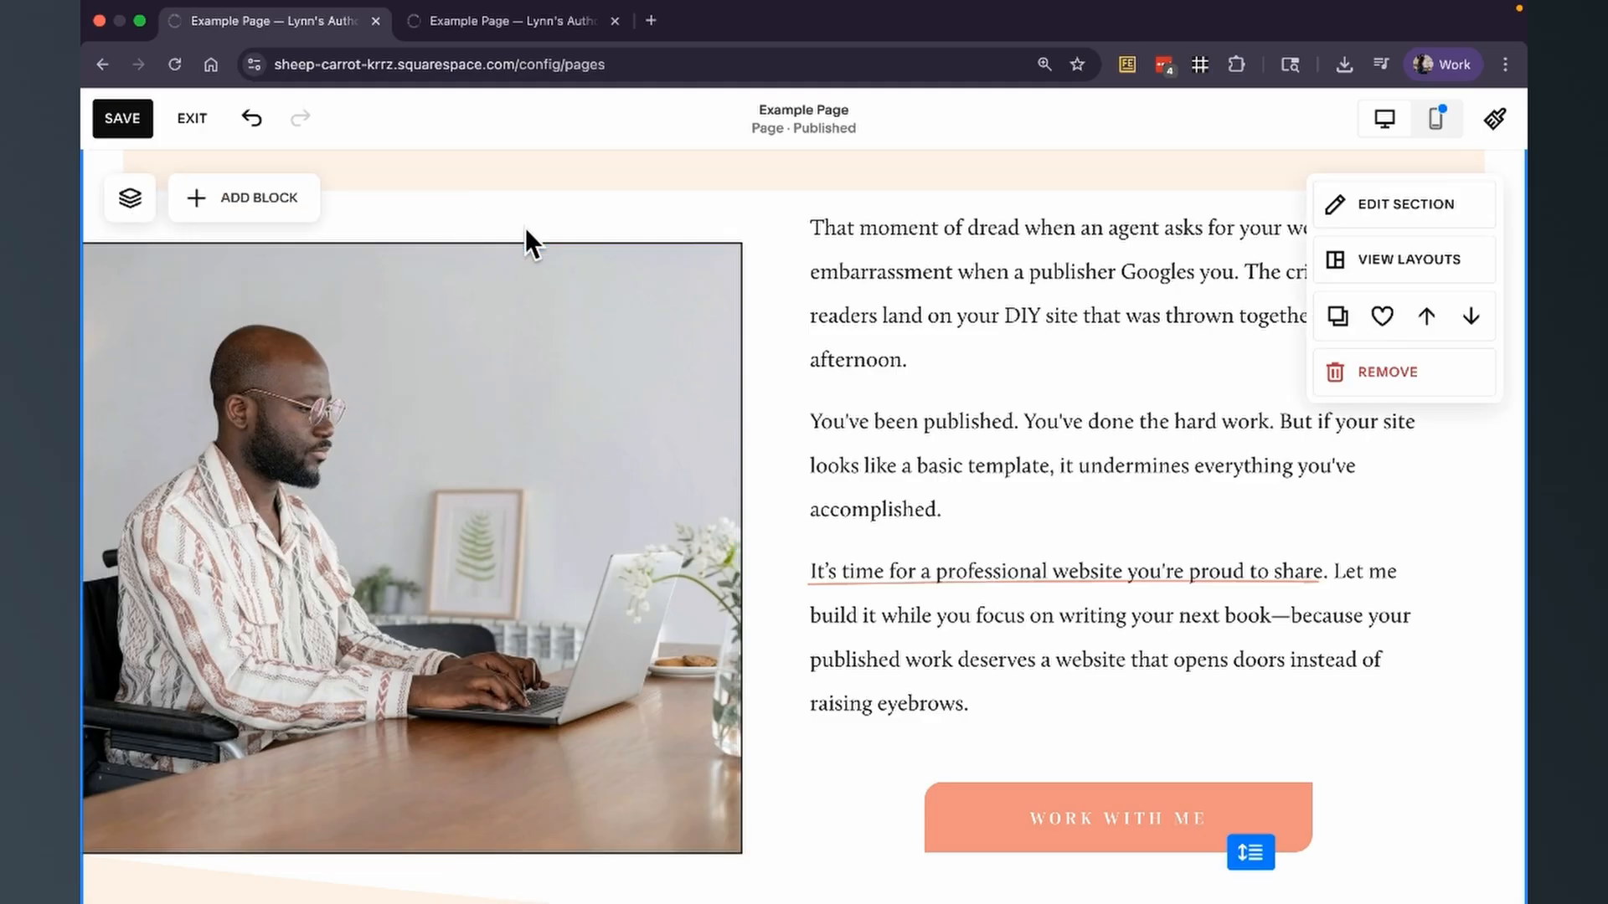
Try stroke thickness M on the outlined shape around the photo and set it back to S.
left_click(413, 374)
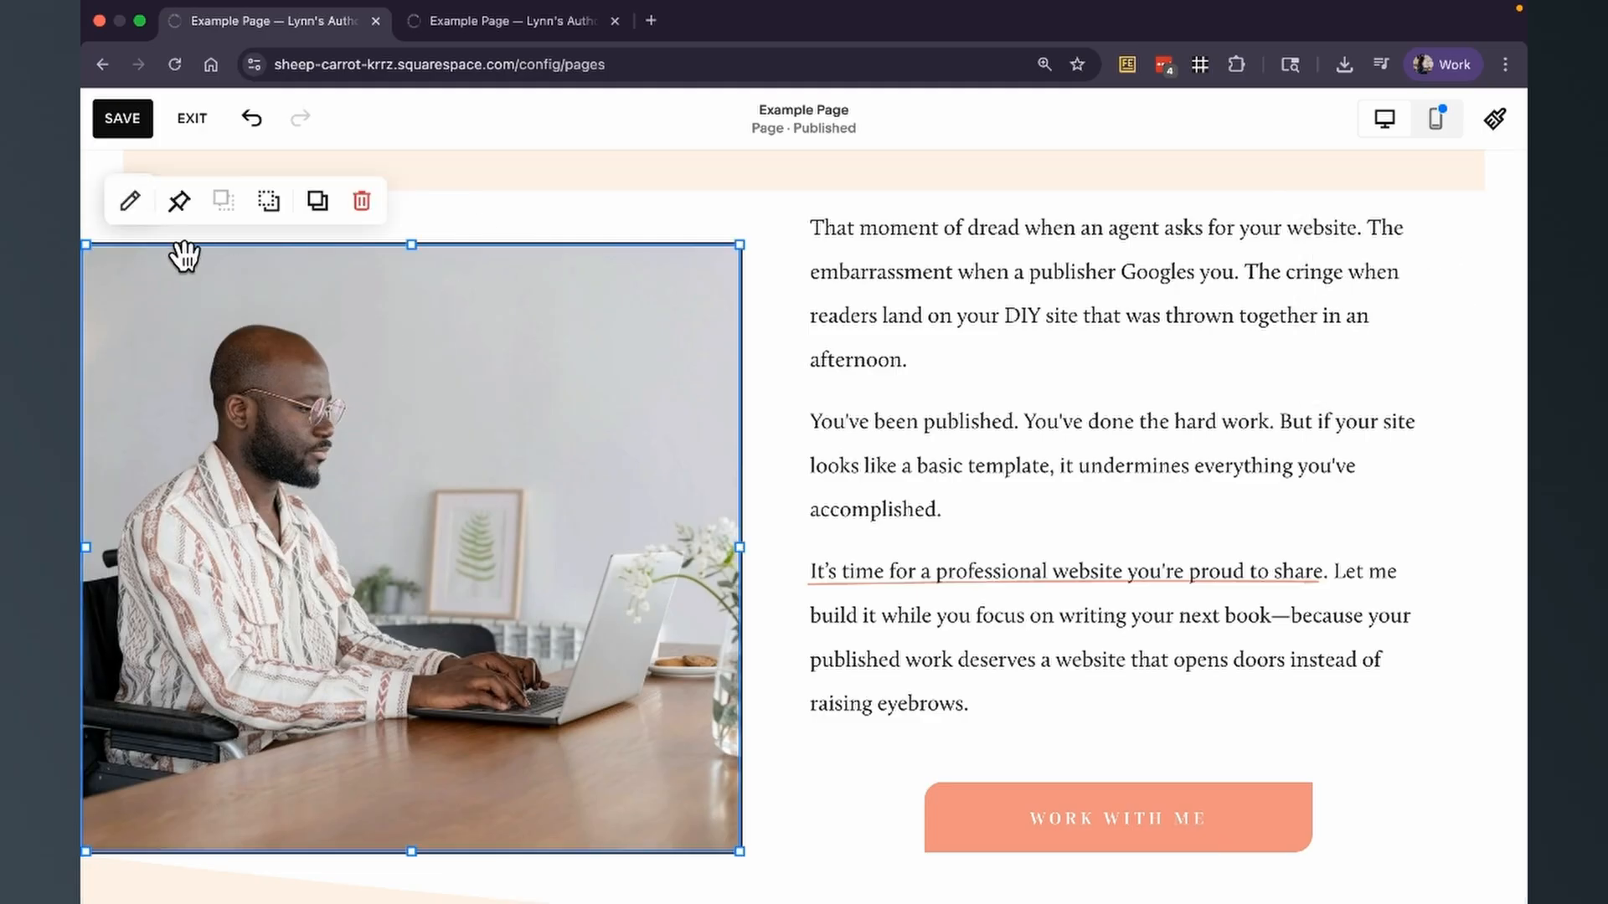
left_click(131, 205)
scroll(1005, 502, "down", 3)
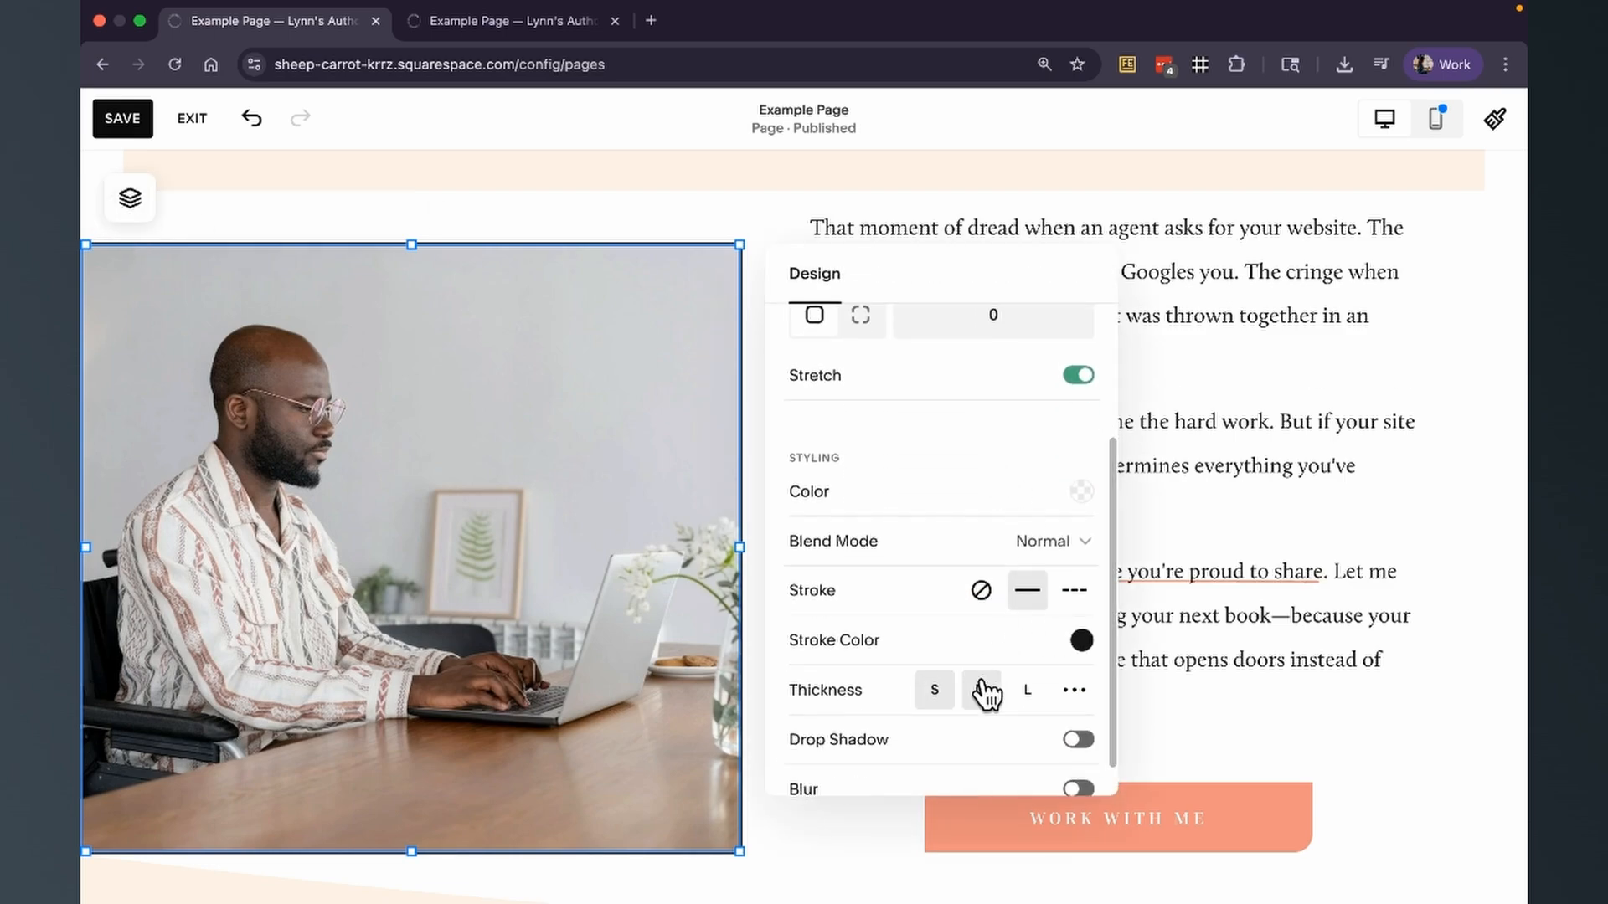
left_click(936, 693)
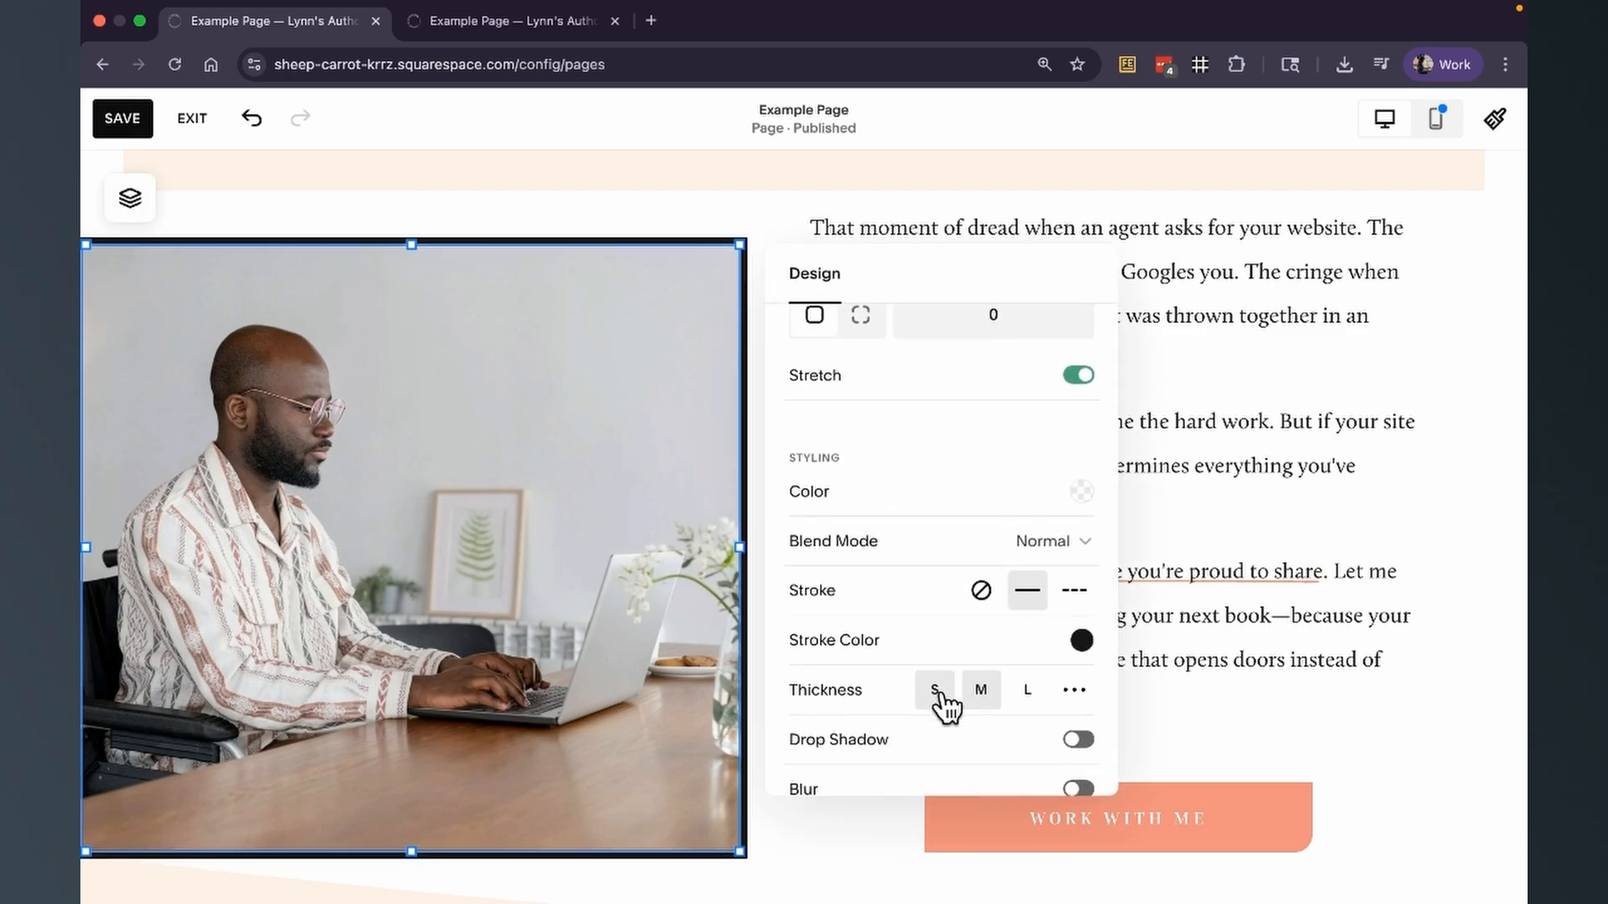
left_click(936, 692)
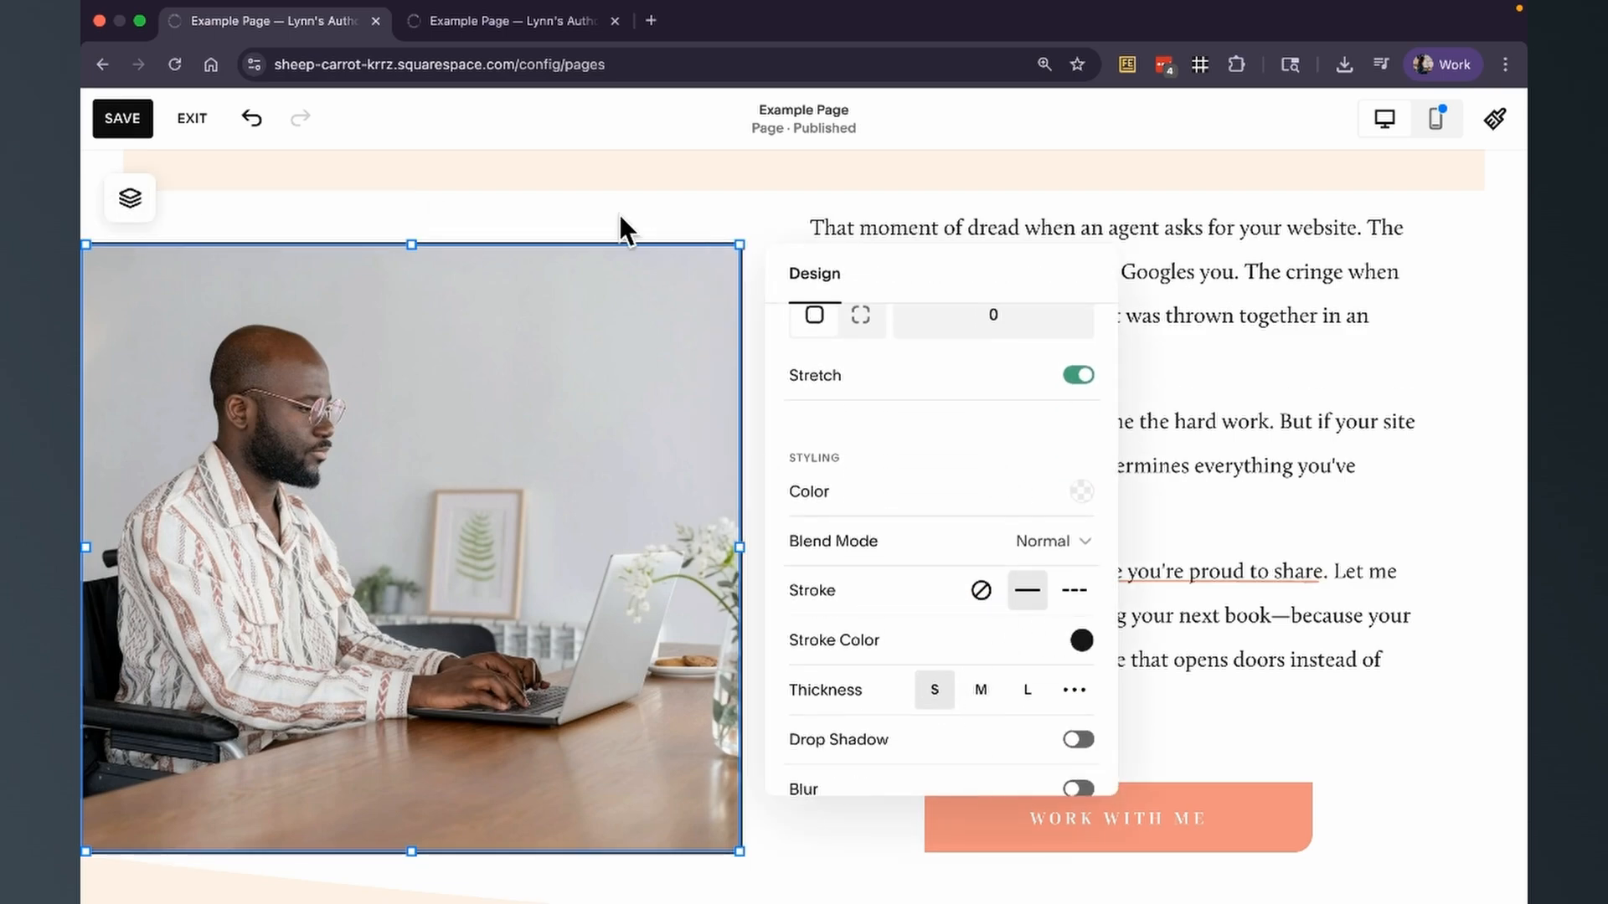